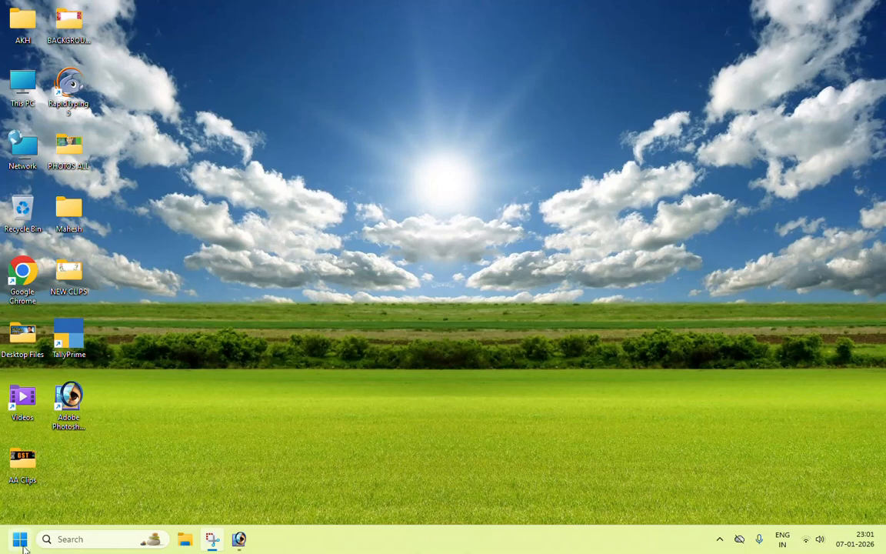
Step: Launch Adobe Photoshop from its desktop shortcut
{"action": "right_click", "coordinate": [71, 394]}
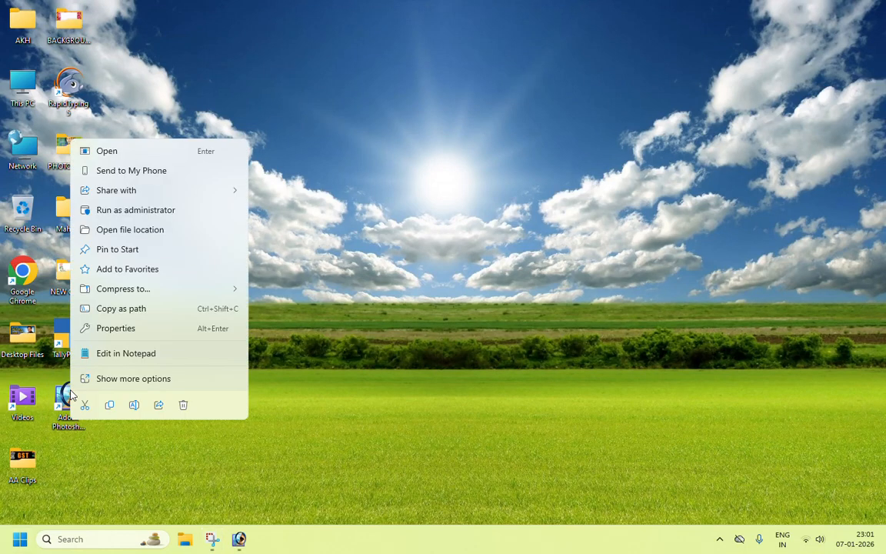
{"action": "left_click", "coordinate": [112, 136]}
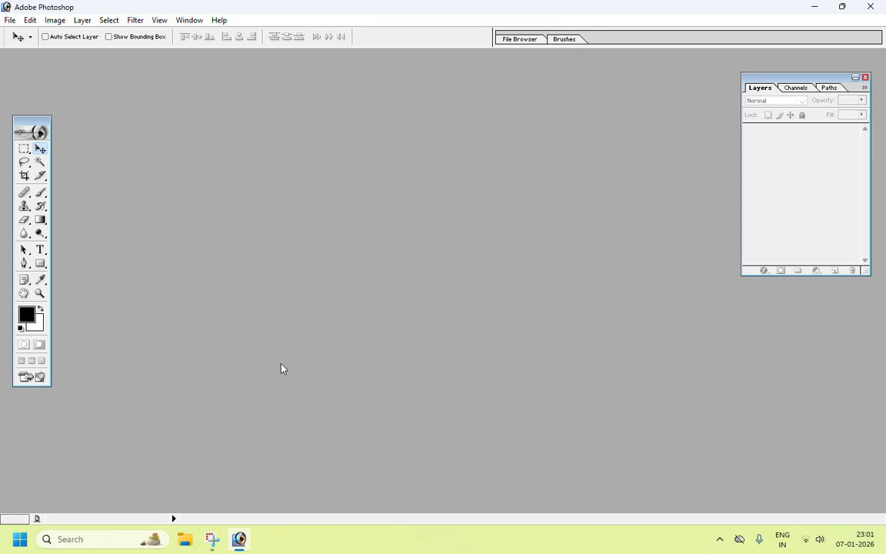
Step: Open the photo Rakul Preet Singh (49) from the PHOTOS ALL folder
{"action": "left_click", "coordinate": [10, 19]}
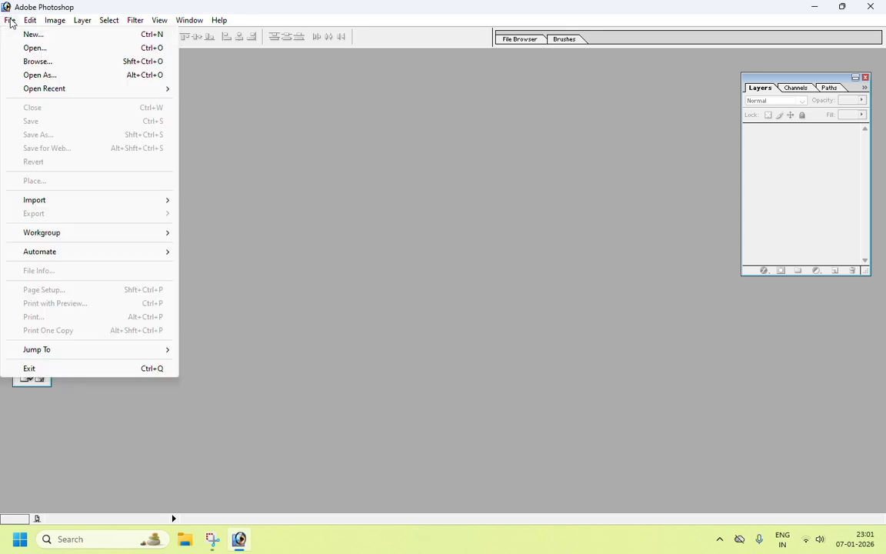
{"action": "left_click", "coordinate": [35, 48]}
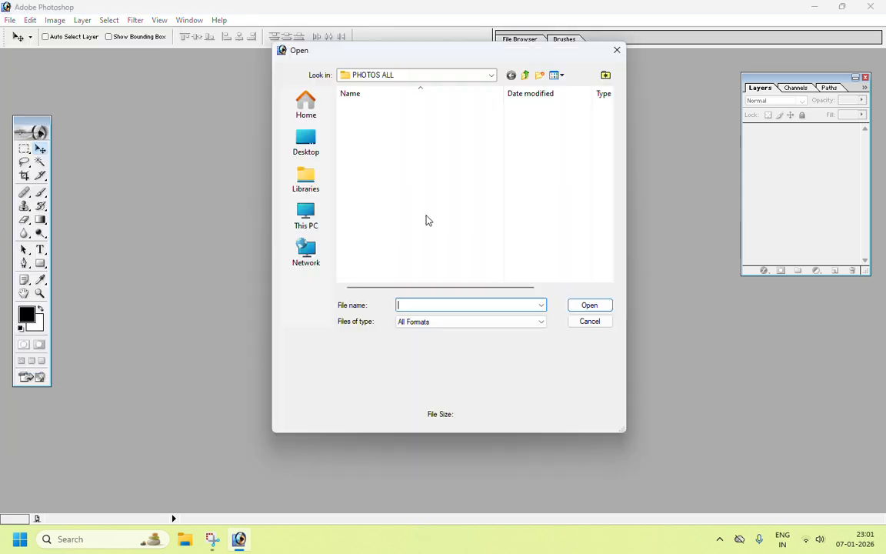
{"action": "left_click", "coordinate": [491, 76]}
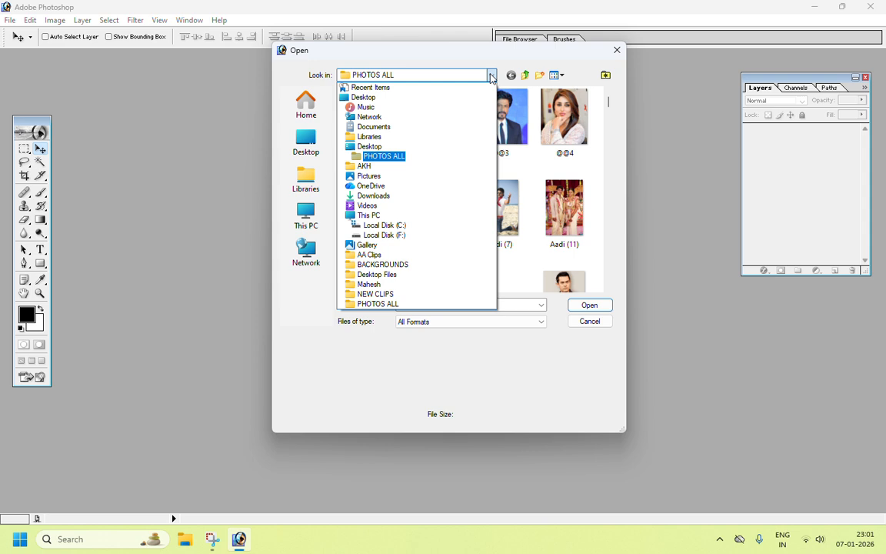
{"action": "left_click", "coordinate": [392, 304]}
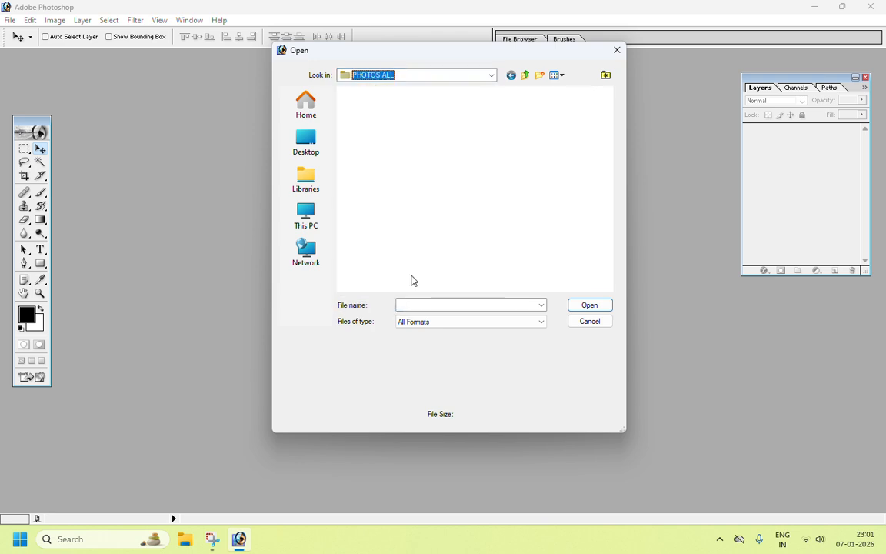
{"action": "left_click", "coordinate": [502, 239]}
{"action": "key", "text": "r"}
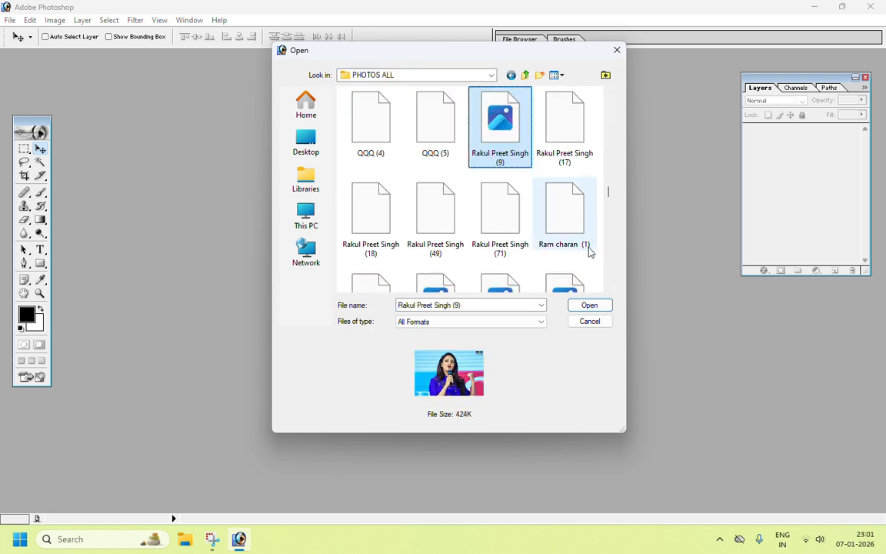
{"action": "left_click", "coordinate": [435, 210]}
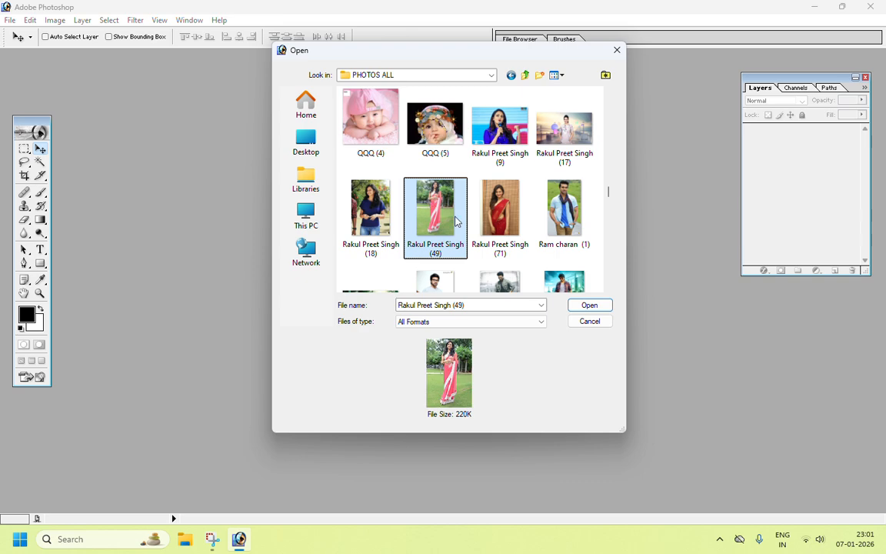
{"action": "left_click", "coordinate": [590, 305]}
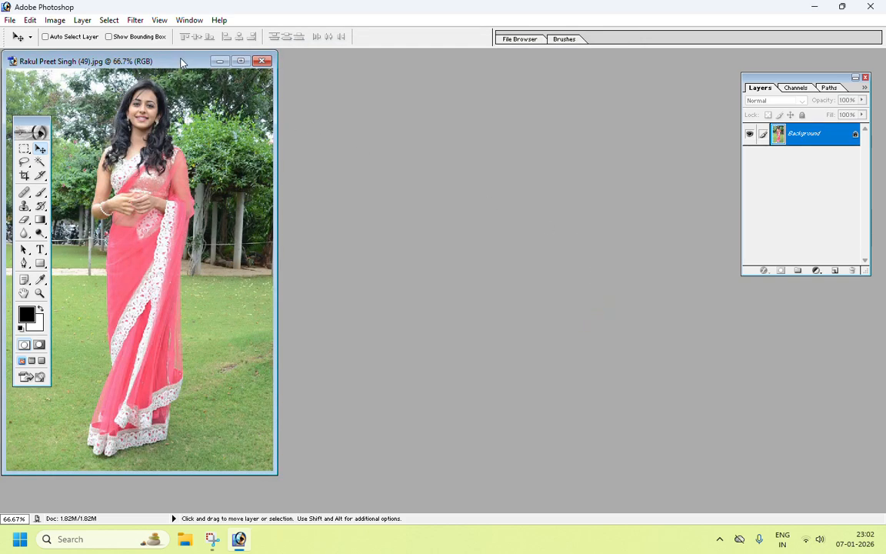
Step: Maximize the document window inside the workspace
{"action": "left_click_drag", "start_coordinate": [180, 59], "coordinate": [389, 83]}
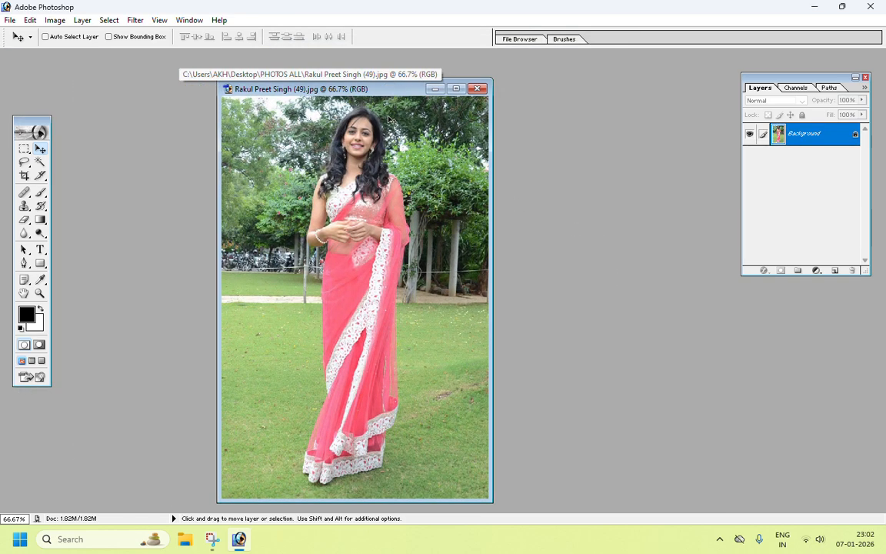
{"action": "left_click", "coordinate": [456, 89]}
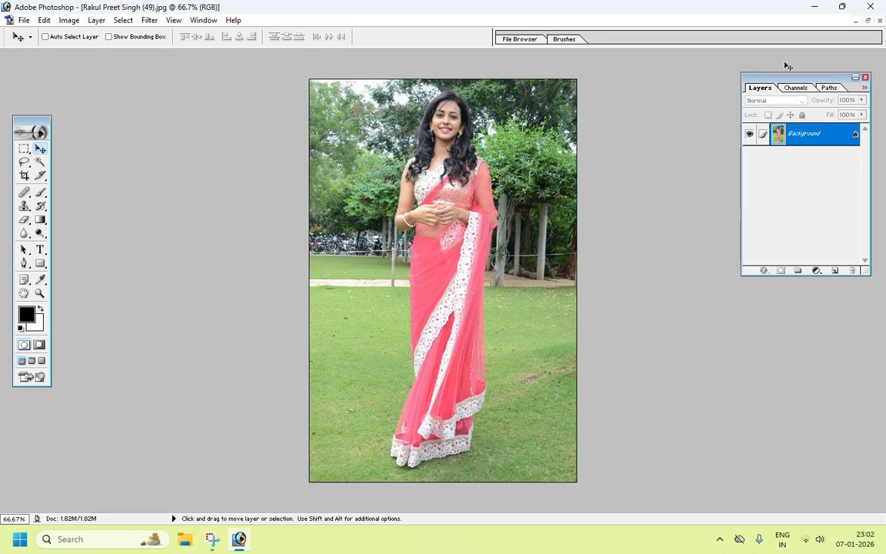
{"action": "left_click", "coordinate": [867, 21]}
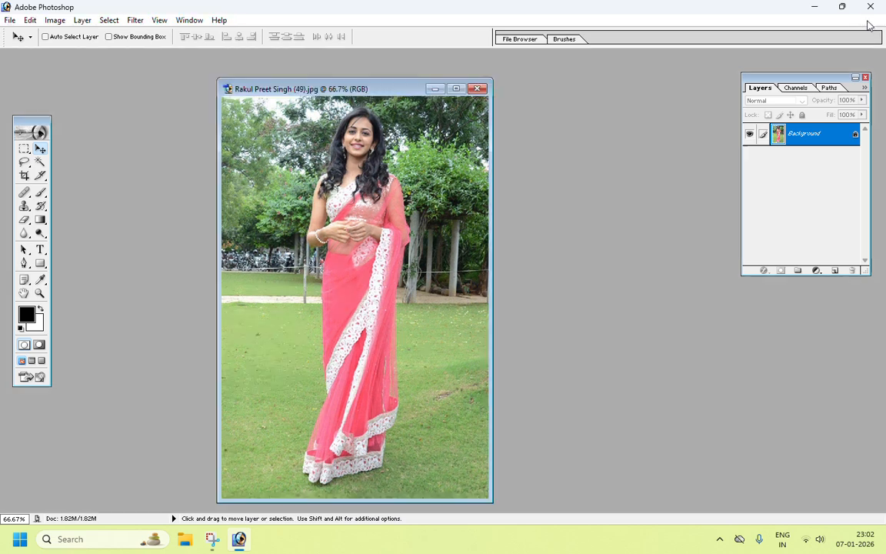
{"action": "left_click", "coordinate": [456, 88]}
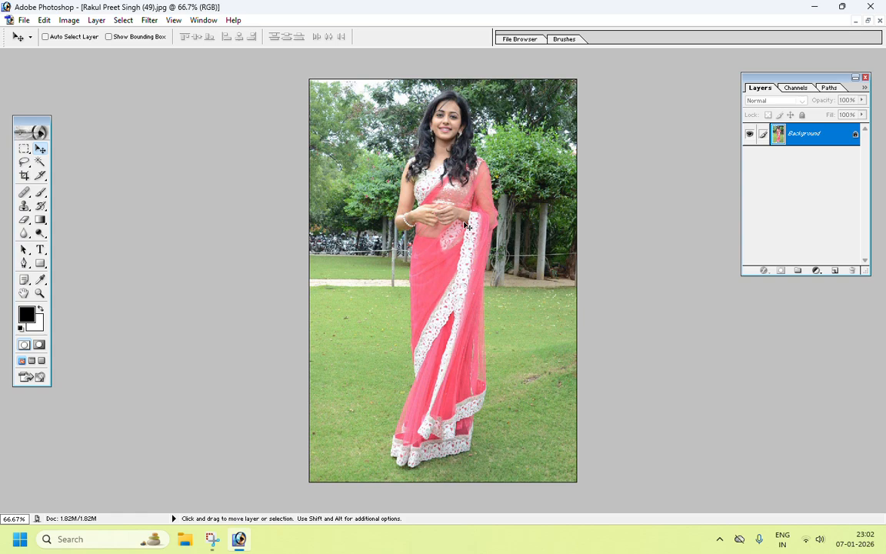
Step: Zoom in to 400% and examine the outline of the woman in the photo
{"action": "key", "text": "ctrl+plus"}
{"action": "key", "text": "ctrl+plus"}
{"action": "key", "text": "ctrl+plus"}
{"action": "key", "text": "ctrl+plus"}
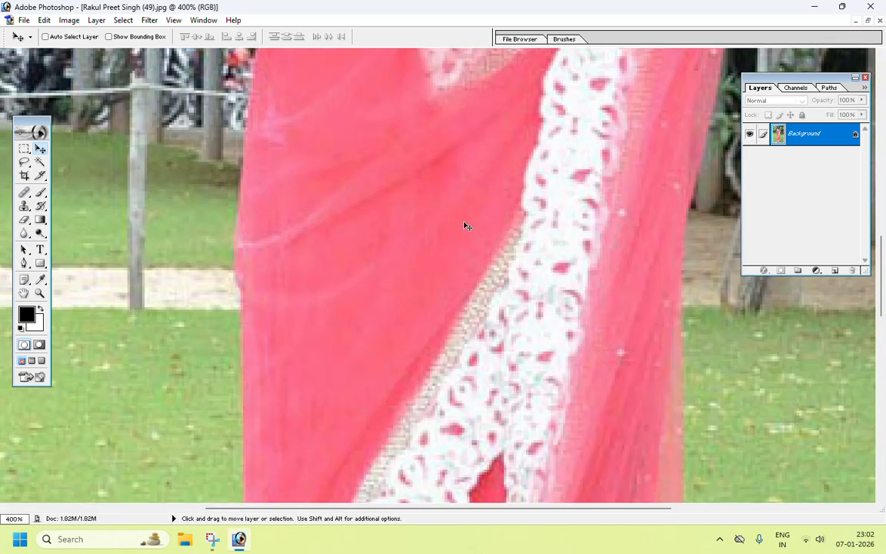
{"action": "key", "text": "ctrl+minus"}
{"action": "key", "text": "ctrl+minus"}
{"action": "key", "text": "ctrl+minus"}
{"action": "key", "text": "ctrl+minus"}
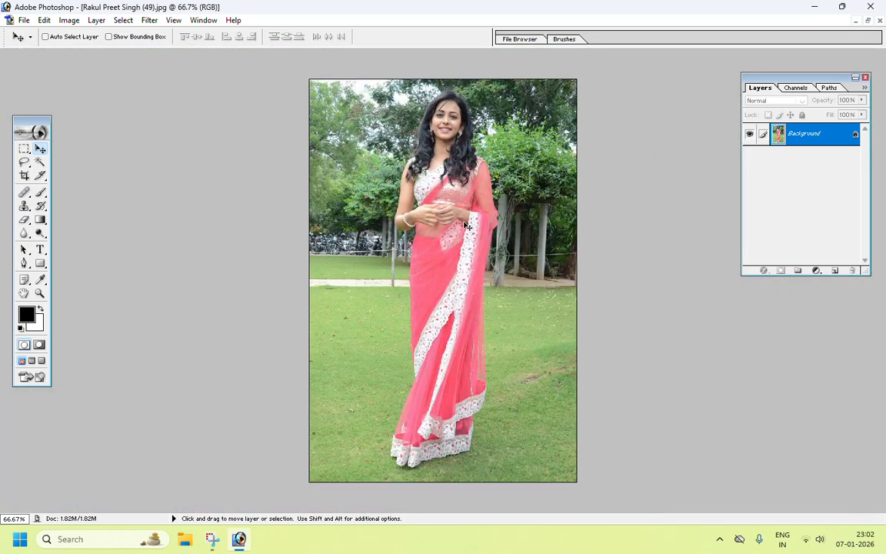
{"action": "key", "text": "ctrl+plus"}
{"action": "key", "text": "ctrl+plus"}
{"action": "key", "text": "ctrl+plus"}
{"action": "key", "text": "ctrl+plus"}
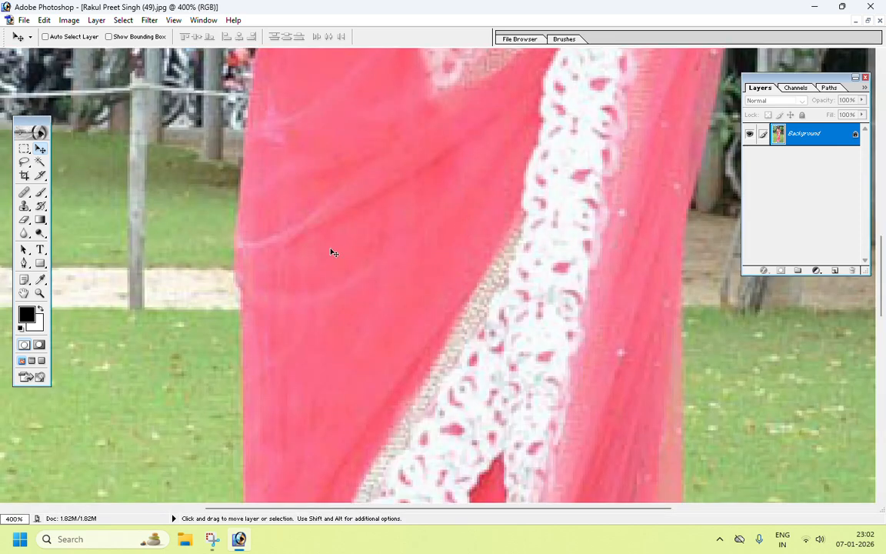
{"action": "scroll", "coordinate": [332, 252], "scroll_direction": "up", "scroll_amount": 15}
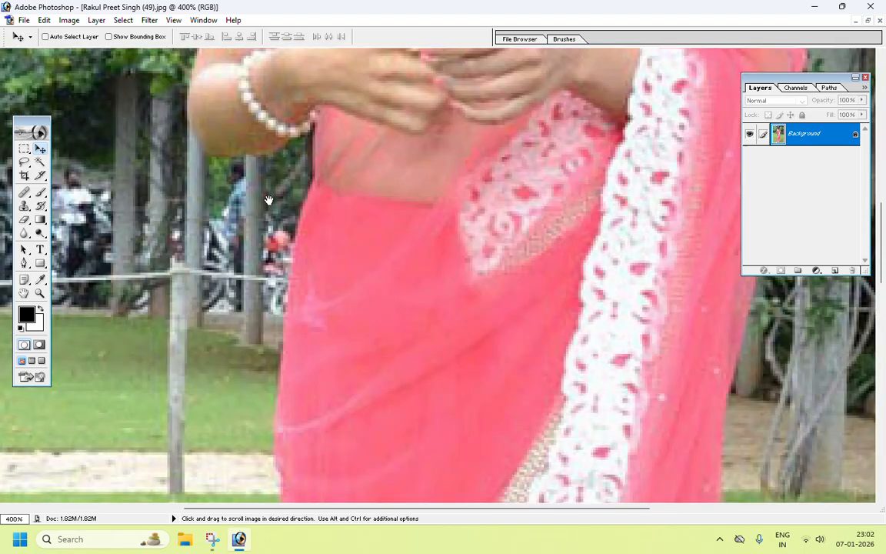
{"action": "scroll", "coordinate": [262, 356], "scroll_direction": "down", "scroll_amount": 5}
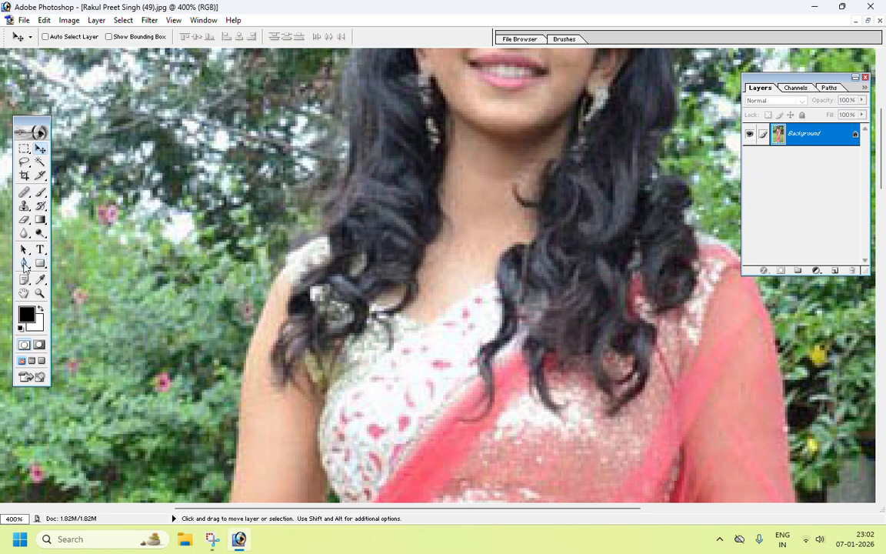
Step: Select the Pen tool and place anchor points up the edge of the left shoulder and hair
{"action": "left_click_drag", "start_coordinate": [24, 265], "coordinate": [70, 262]}
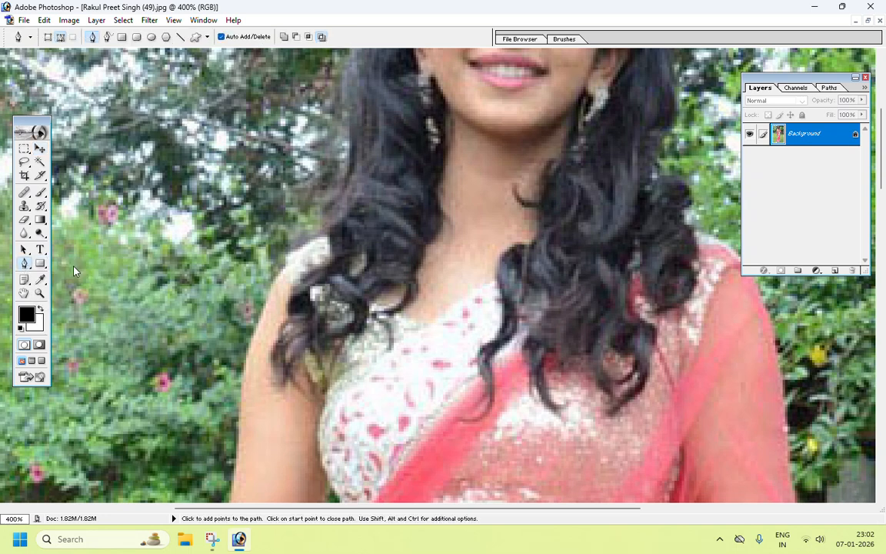
{"action": "left_click", "coordinate": [265, 299]}
{"action": "left_click", "coordinate": [284, 262]}
{"action": "left_click", "coordinate": [326, 229]}
{"action": "left_click", "coordinate": [326, 193]}
{"action": "left_click", "coordinate": [341, 164]}
{"action": "left_click", "coordinate": [345, 127]}
{"action": "left_click", "coordinate": [343, 82]}
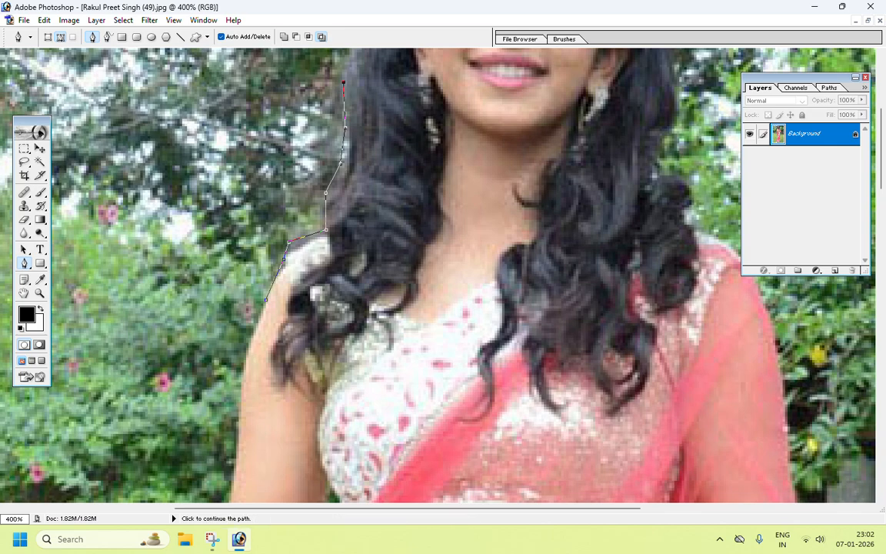
Step: Continue the path around the top of the head and down the right side of the hair
{"action": "scroll", "coordinate": [343, 81], "scroll_direction": "up", "scroll_amount": 5}
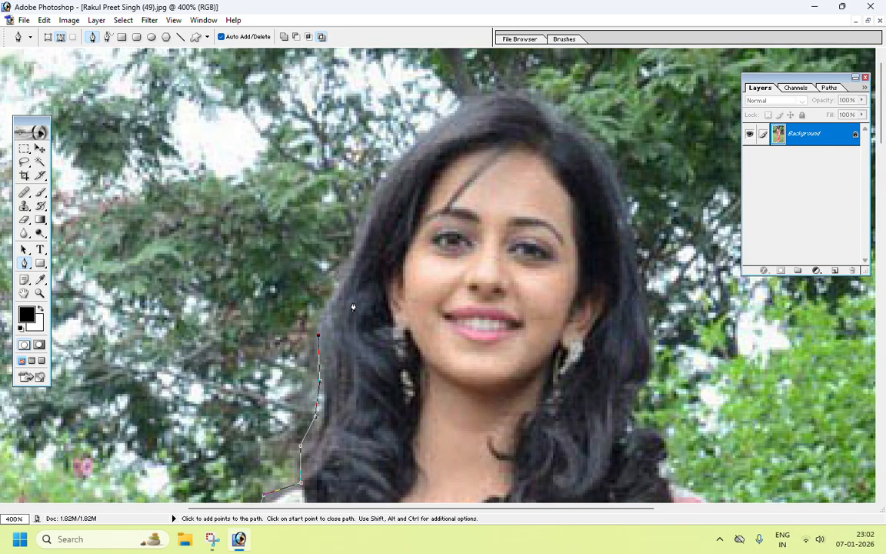
{"action": "left_click", "coordinate": [340, 284]}
{"action": "left_click", "coordinate": [369, 208]}
{"action": "left_click", "coordinate": [397, 154]}
{"action": "left_click", "coordinate": [431, 122]}
{"action": "left_click", "coordinate": [457, 108]}
{"action": "left_click", "coordinate": [475, 98]}
{"action": "left_click", "coordinate": [512, 94]}
{"action": "left_click", "coordinate": [534, 97]}
{"action": "left_click", "coordinate": [578, 122]}
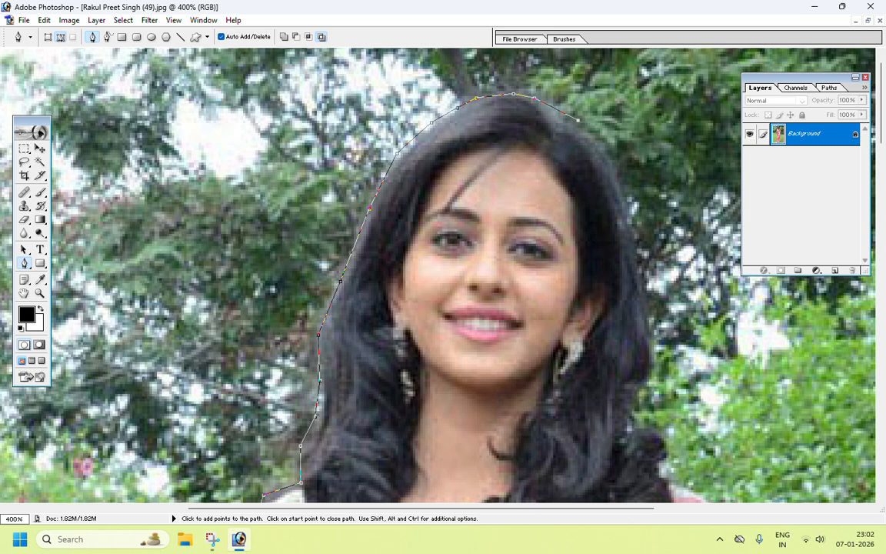
{"action": "left_click", "coordinate": [618, 175]}
{"action": "left_click", "coordinate": [641, 289]}
{"action": "left_click", "coordinate": [647, 366]}
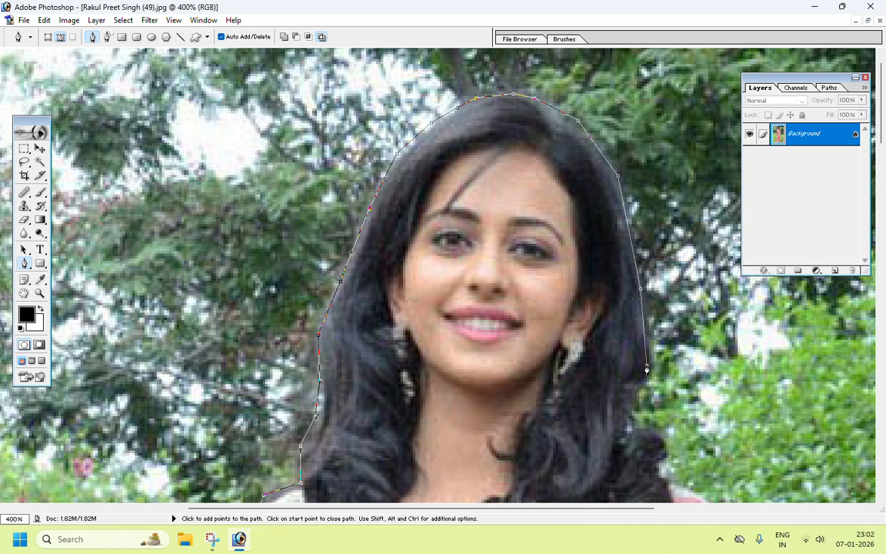
Step: Extend the path down the right hair curls to the right shoulder
{"action": "left_click", "coordinate": [634, 401]}
{"action": "left_click", "coordinate": [633, 427]}
{"action": "left_click", "coordinate": [648, 428]}
{"action": "left_click", "coordinate": [661, 444]}
{"action": "key", "text": "space"}
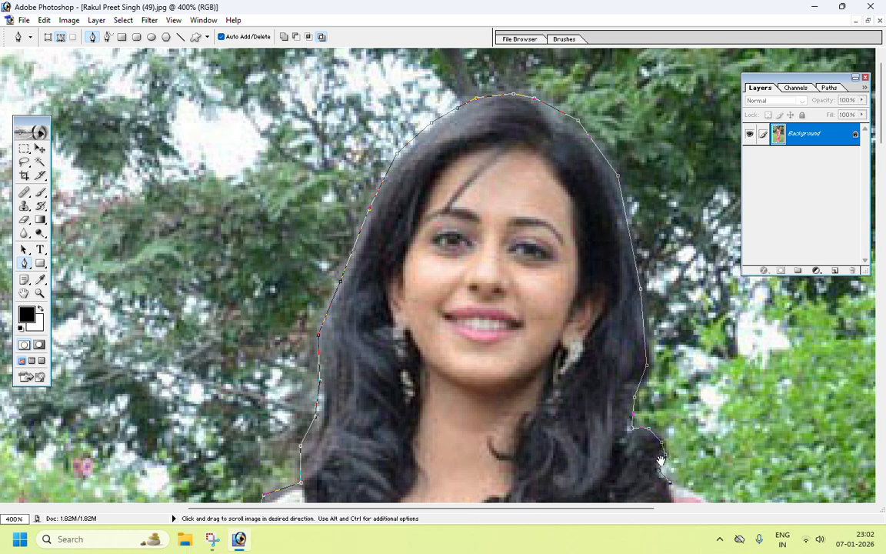
{"action": "left_click_drag", "start_coordinate": [660, 459], "coordinate": [457, 121]}
{"action": "left_click", "coordinate": [491, 156]}
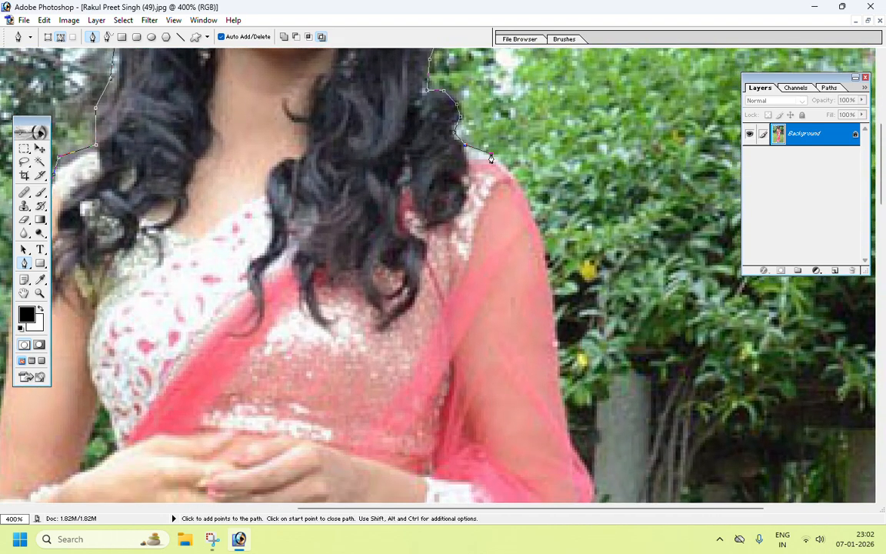
Step: Trace the path down the outer edge of the right arm
{"action": "left_click", "coordinate": [525, 190]}
{"action": "left_click", "coordinate": [547, 257]}
{"action": "left_click", "coordinate": [554, 287]}
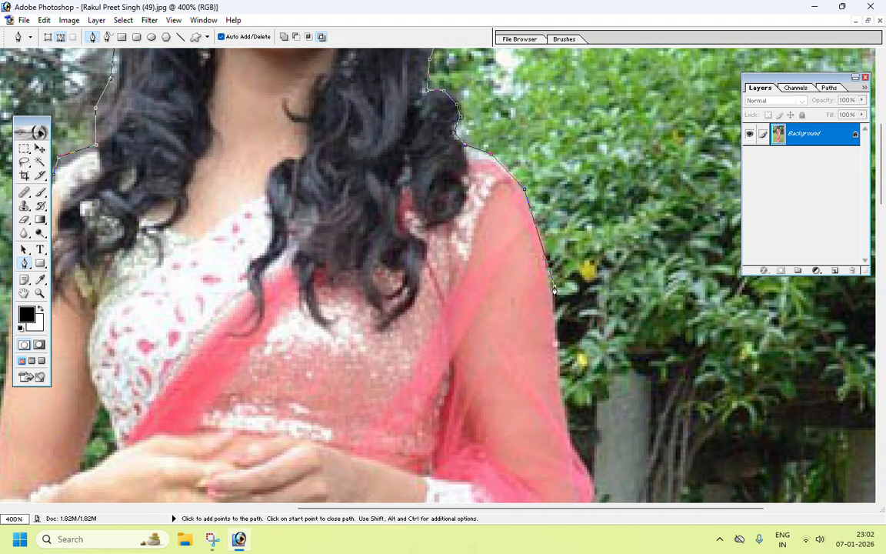
{"action": "left_click", "coordinate": [557, 379]}
{"action": "left_click", "coordinate": [567, 449]}
{"action": "left_click", "coordinate": [592, 492]}
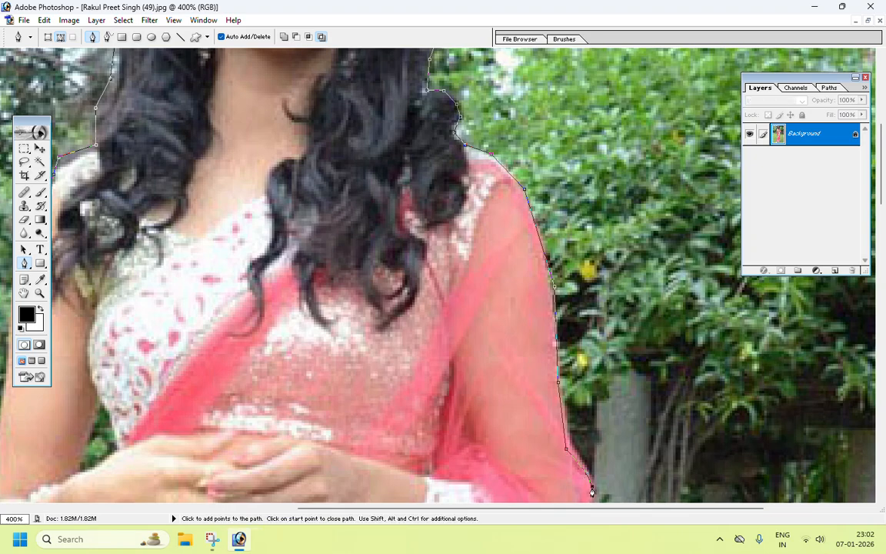
{"action": "left_click_drag", "start_coordinate": [591, 492], "coordinate": [652, 255]}
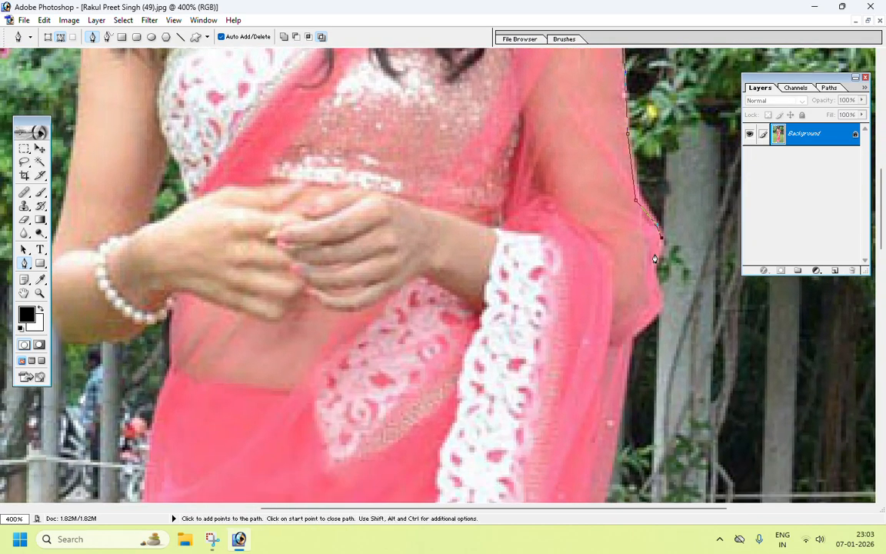
Step: Continue the path past the elbow along the right edge of the saree drape
{"action": "left_click", "coordinate": [663, 311]}
{"action": "left_click", "coordinate": [632, 344]}
{"action": "left_click", "coordinate": [620, 422]}
{"action": "left_click", "coordinate": [605, 484]}
{"action": "left_click_drag", "start_coordinate": [605, 484], "coordinate": [601, 162]}
{"action": "left_click", "coordinate": [573, 280]}
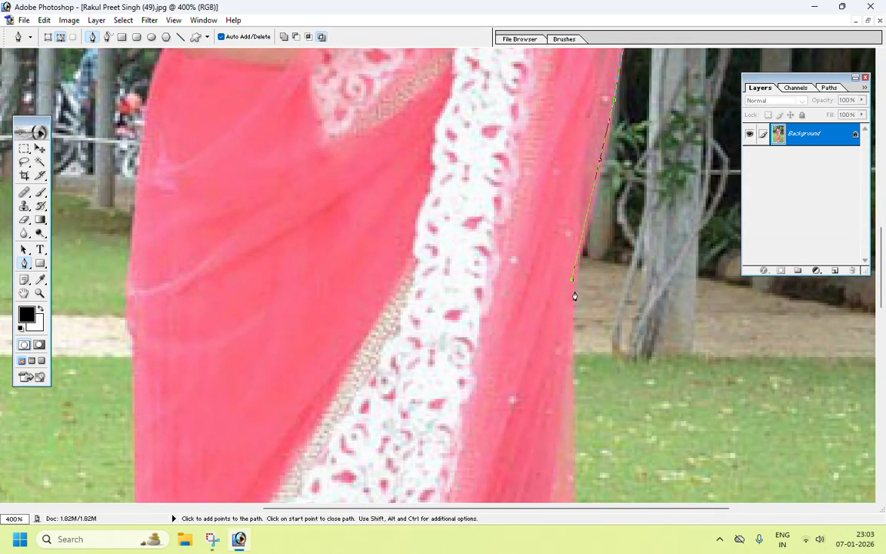
{"action": "left_click", "coordinate": [570, 387]}
{"action": "left_click", "coordinate": [571, 468]}
{"action": "left_click_drag", "start_coordinate": [603, 464], "coordinate": [598, 167]}
Step: Extend the path down the saree's right edge to the lower border corner
{"action": "left_click", "coordinate": [574, 339]}
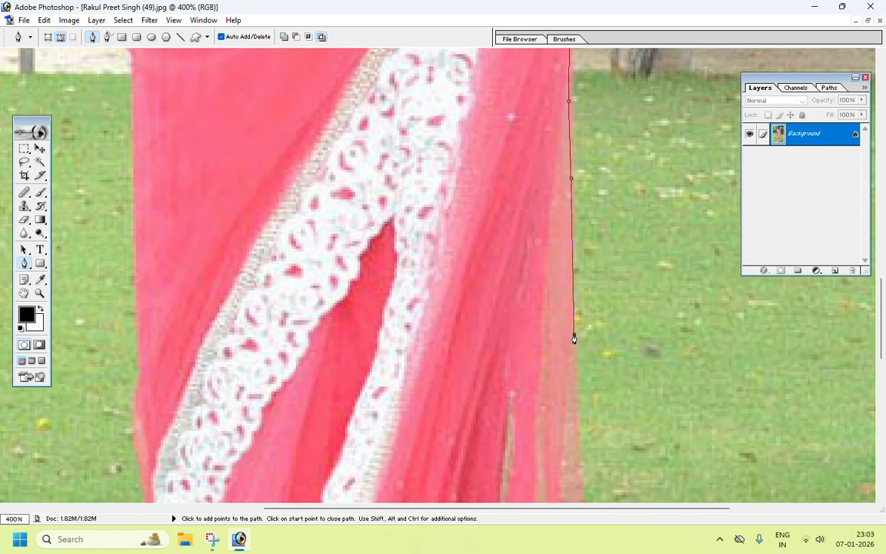
{"action": "left_click", "coordinate": [578, 427]}
{"action": "left_click", "coordinate": [579, 471]}
{"action": "left_click_drag", "start_coordinate": [610, 444], "coordinate": [615, 103]}
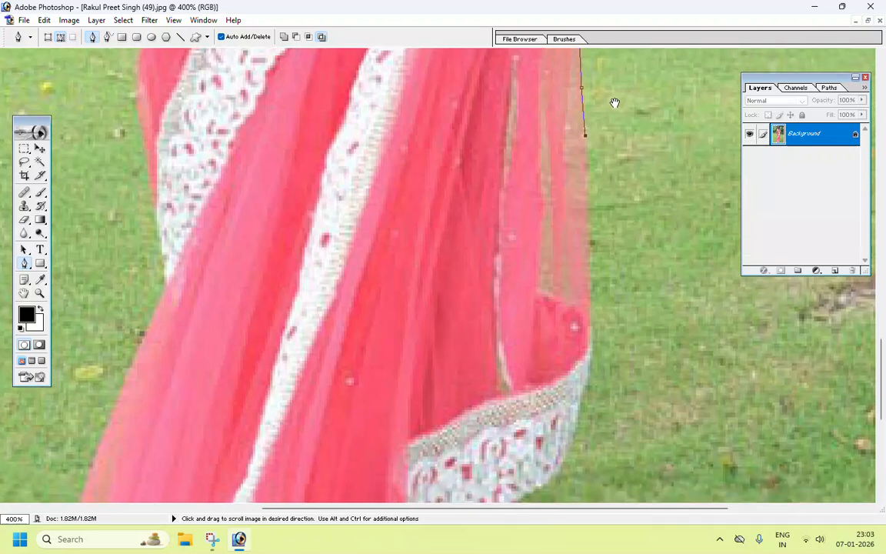
{"action": "left_click", "coordinate": [588, 269]}
{"action": "left_click", "coordinate": [588, 361]}
{"action": "left_click", "coordinate": [557, 476]}
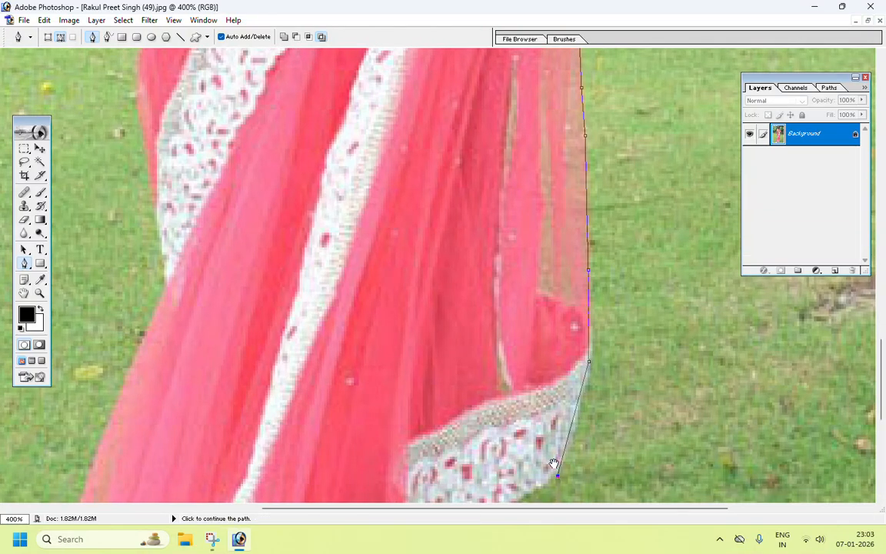
{"action": "left_click_drag", "start_coordinate": [553, 465], "coordinate": [621, 258]}
Step: Trace the path around the lower right hem and along the bottom border of the saree
{"action": "left_click", "coordinate": [573, 302]}
{"action": "left_click", "coordinate": [561, 455]}
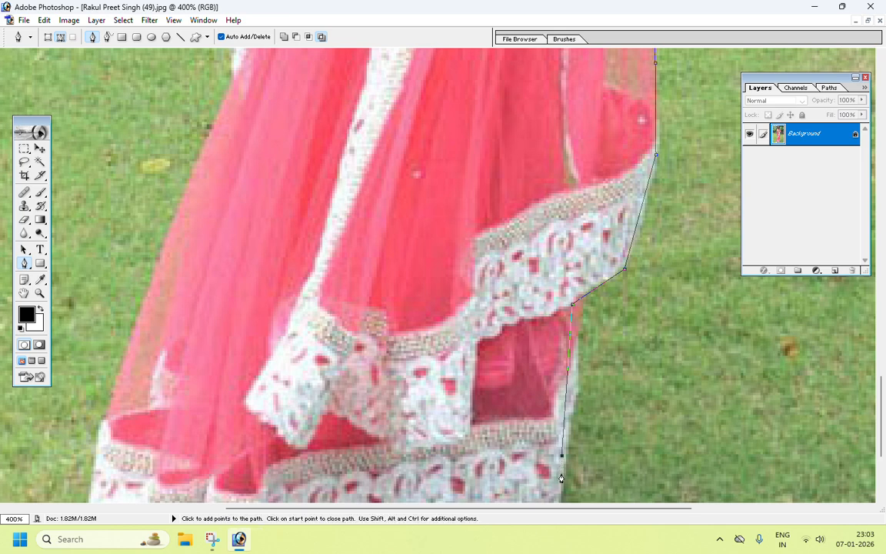
{"action": "left_click", "coordinate": [561, 481]}
{"action": "left_click_drag", "start_coordinate": [577, 396], "coordinate": [607, 196]}
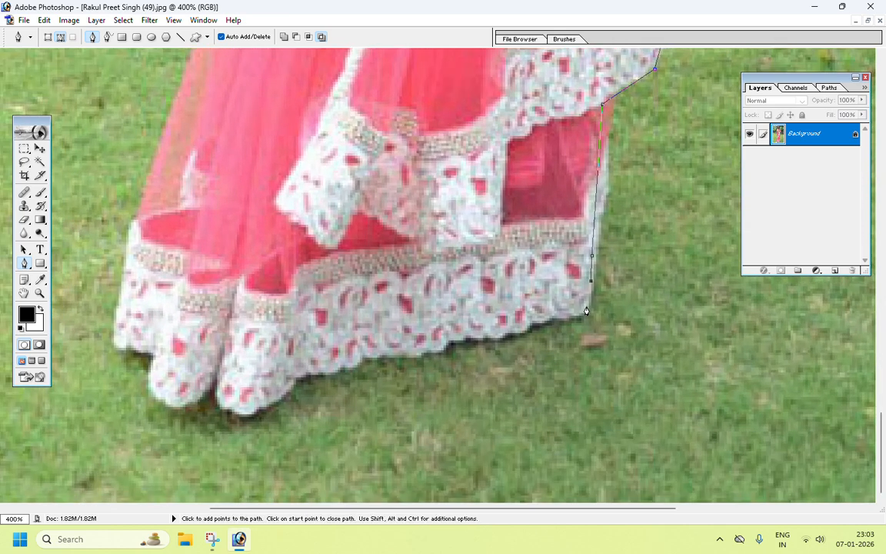
{"action": "left_click", "coordinate": [511, 334]}
{"action": "left_click", "coordinate": [447, 353]}
{"action": "left_click", "coordinate": [369, 365]}
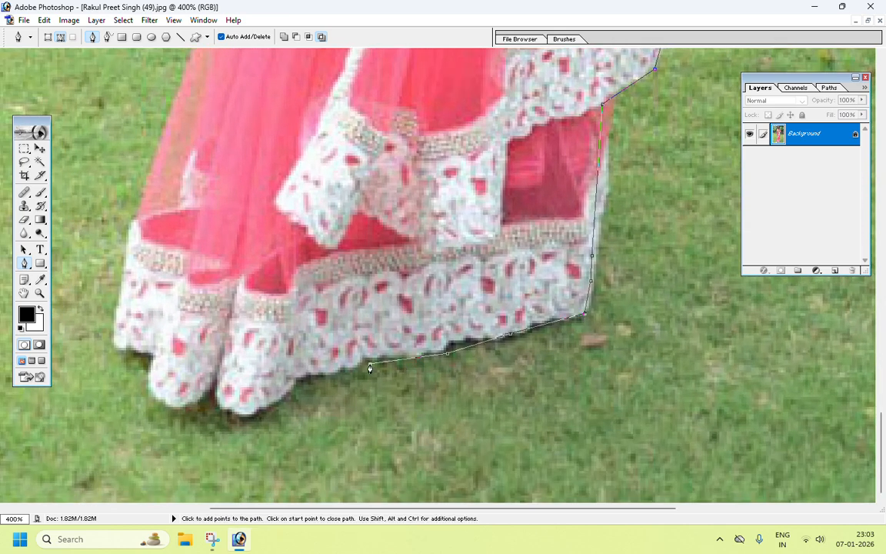
{"action": "left_click", "coordinate": [324, 376]}
{"action": "left_click", "coordinate": [291, 393]}
{"action": "left_click", "coordinate": [258, 405]}
Step: Trace the path around the lower left hem of the saree and up its left edge
{"action": "left_click", "coordinate": [244, 414]}
{"action": "left_click", "coordinate": [211, 387]}
{"action": "left_click", "coordinate": [190, 408]}
{"action": "left_click", "coordinate": [166, 404]}
{"action": "left_click", "coordinate": [149, 387]}
{"action": "left_click", "coordinate": [155, 354]}
{"action": "left_click", "coordinate": [110, 338]}
{"action": "left_click", "coordinate": [140, 191]}
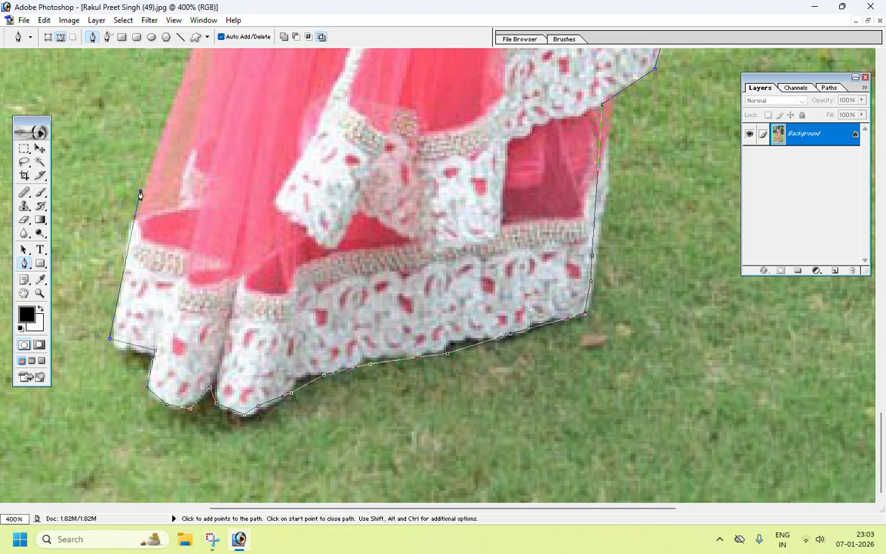
Step: Continue the path up the left edge of the saree drape
{"action": "scroll", "coordinate": [193, 235], "scroll_direction": "up", "scroll_amount": 3}
{"action": "scroll", "coordinate": [193, 234], "scroll_direction": "up", "scroll_amount": 5}
{"action": "left_click", "coordinate": [203, 327]}
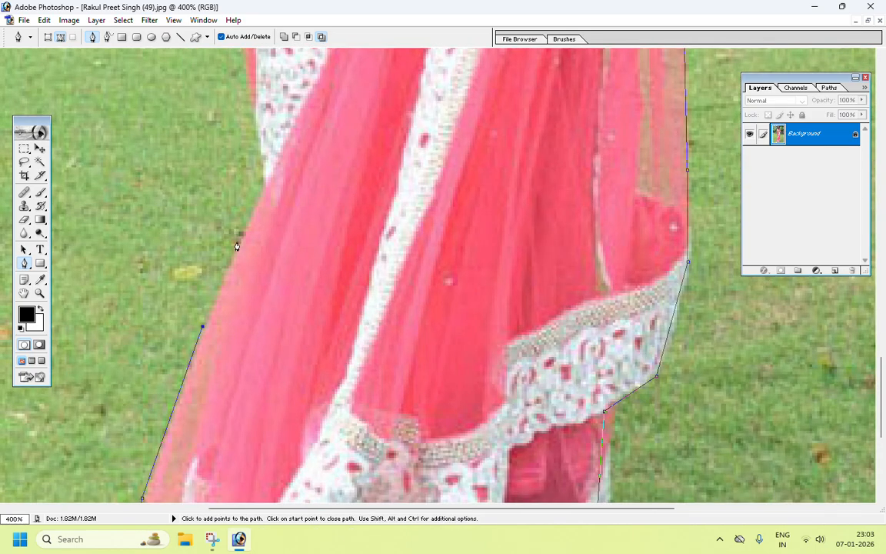
{"action": "left_click", "coordinate": [267, 186]}
{"action": "left_click", "coordinate": [255, 106]}
{"action": "left_click_drag", "start_coordinate": [327, 97], "coordinate": [333, 491]}
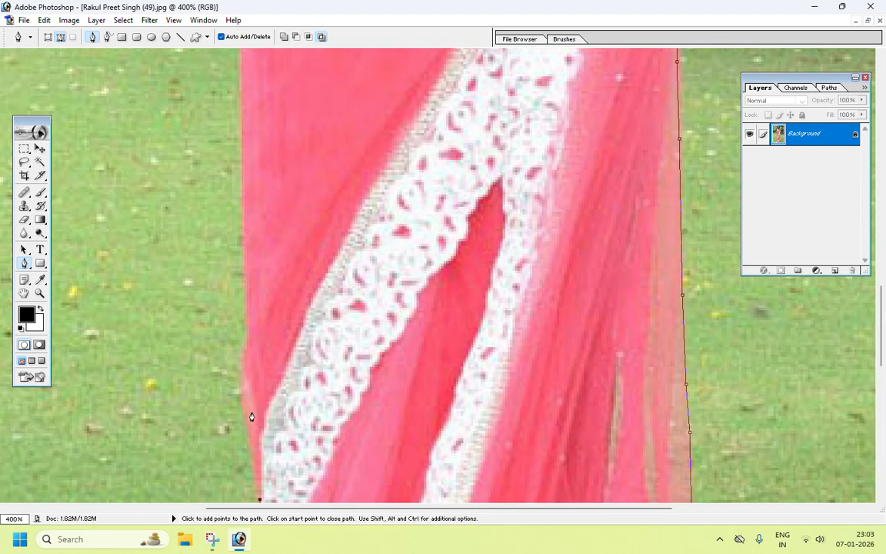
{"action": "left_click", "coordinate": [236, 397]}
{"action": "left_click", "coordinate": [246, 328]}
{"action": "left_click", "coordinate": [241, 259]}
{"action": "left_click", "coordinate": [241, 158]}
{"action": "left_click", "coordinate": [241, 115]}
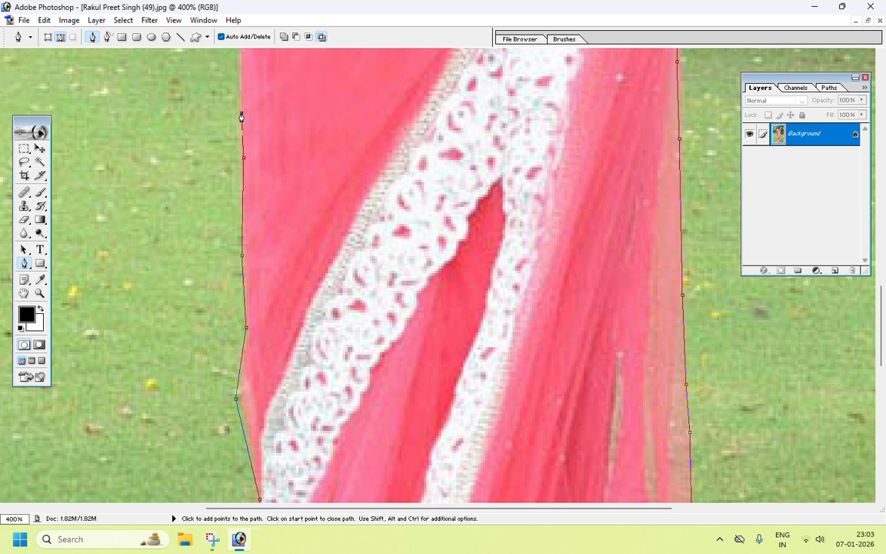
Step: Extend the path further up the saree's left edge toward the waist
{"action": "left_click_drag", "start_coordinate": [241, 116], "coordinate": [249, 279]}
{"action": "left_click", "coordinate": [240, 232]}
{"action": "left_click", "coordinate": [228, 210]}
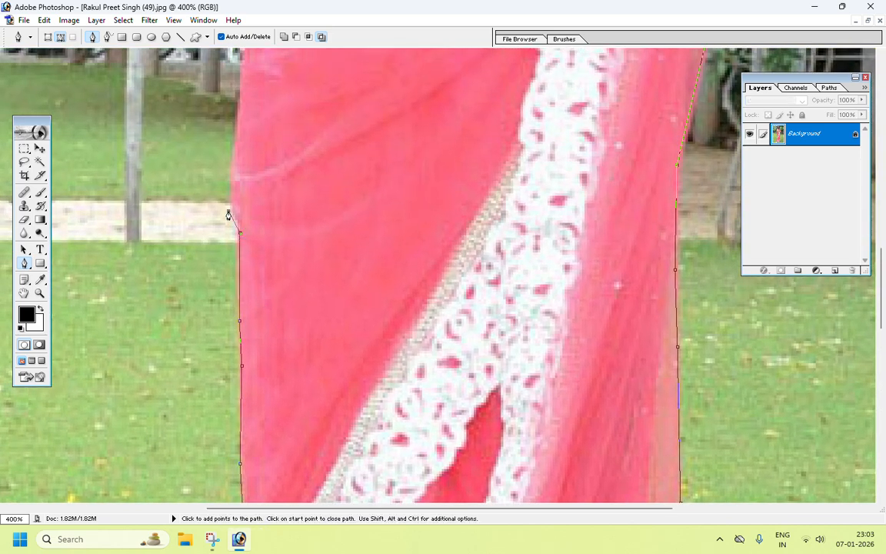
{"action": "left_click", "coordinate": [235, 165]}
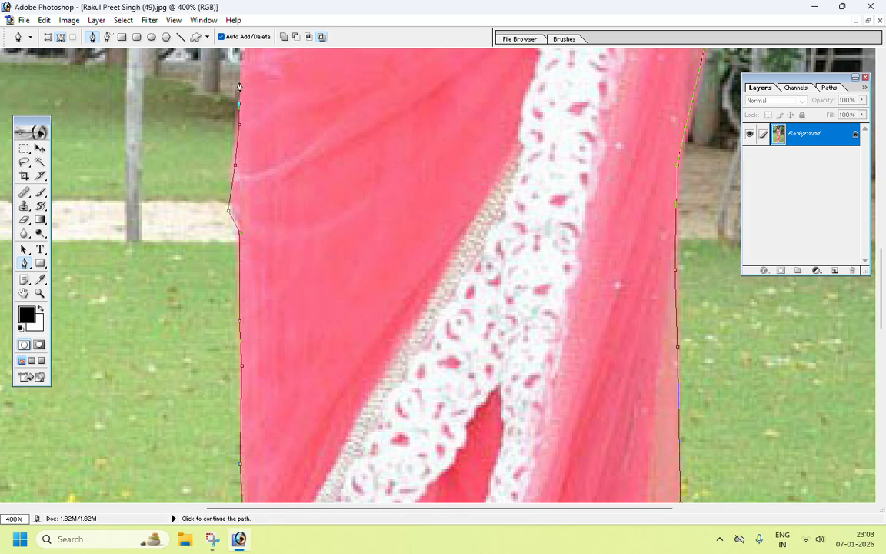
{"action": "left_click_drag", "start_coordinate": [268, 173], "coordinate": [258, 416]}
{"action": "left_click", "coordinate": [236, 324]}
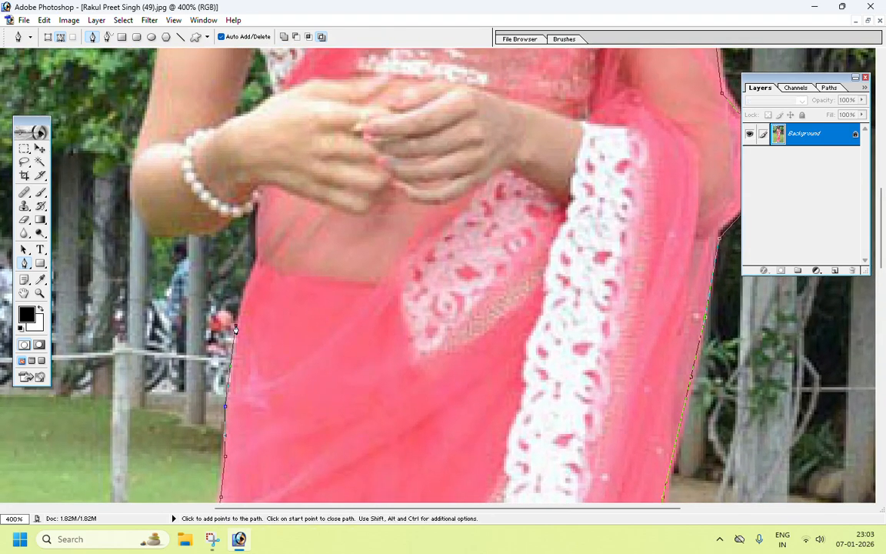
Step: Trace the path around the left hand and underside of the left forearm to the elbow
{"action": "left_click", "coordinate": [245, 290]}
{"action": "left_click", "coordinate": [254, 250]}
{"action": "left_click", "coordinate": [255, 205]}
{"action": "left_click", "coordinate": [203, 236]}
{"action": "left_click", "coordinate": [154, 239]}
{"action": "left_click", "coordinate": [138, 222]}
{"action": "left_click", "coordinate": [134, 151]}
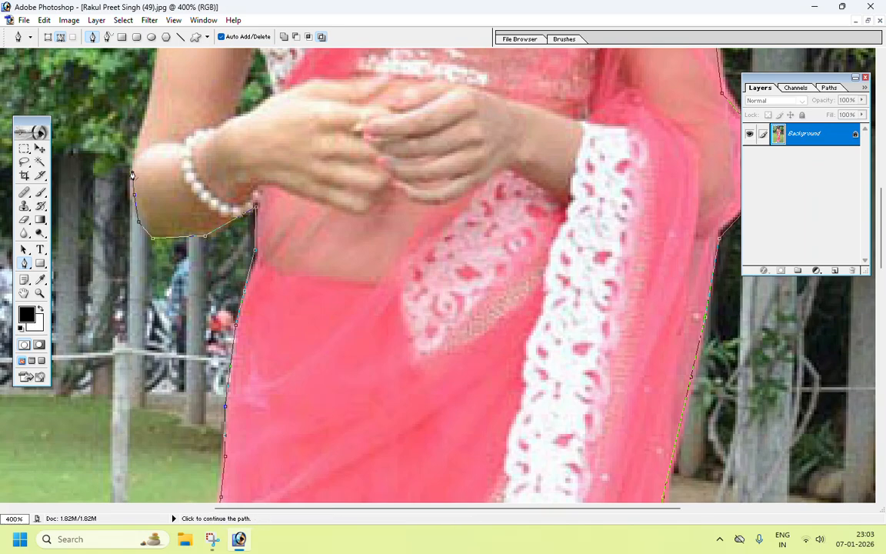
Step: Continue the path up the outer edge of the left arm
{"action": "left_click_drag", "start_coordinate": [179, 139], "coordinate": [213, 325]}
{"action": "left_click", "coordinate": [175, 310]}
{"action": "left_click", "coordinate": [184, 254]}
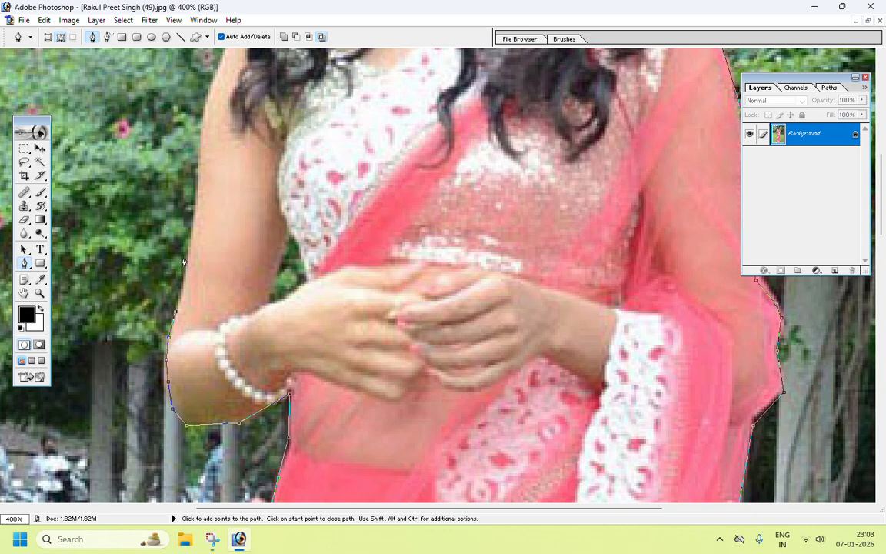
{"action": "left_click_drag", "start_coordinate": [233, 228], "coordinate": [232, 357]}
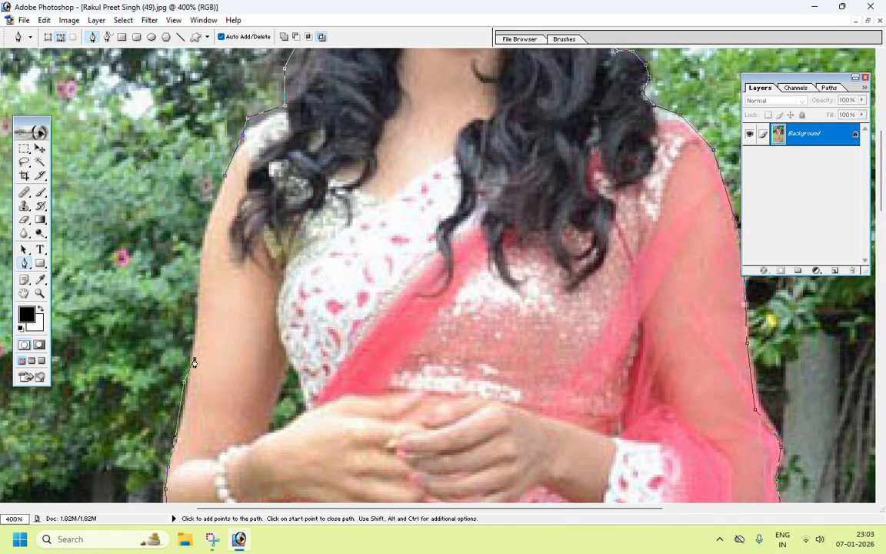
Step: Add points along the upper left arm, stepping backward to remove the misplaced anchor points
{"action": "left_click", "coordinate": [227, 340]}
{"action": "left_click", "coordinate": [246, 284]}
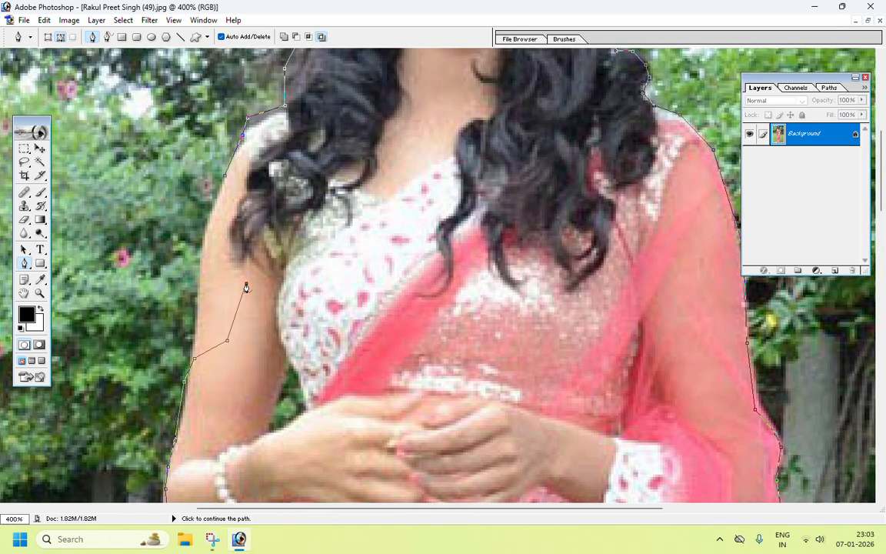
{"action": "key", "text": "ctrl+alt+z"}
{"action": "key", "text": "ctrl+alt+z"}
{"action": "left_click", "coordinate": [247, 327]}
{"action": "left_click", "coordinate": [229, 268]}
{"action": "left_click", "coordinate": [44, 20]}
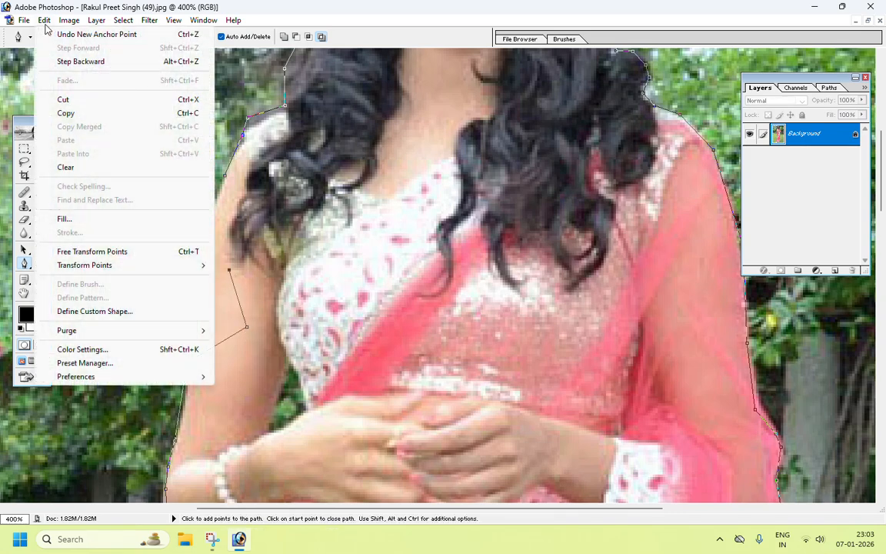
{"action": "left_click", "coordinate": [81, 62]}
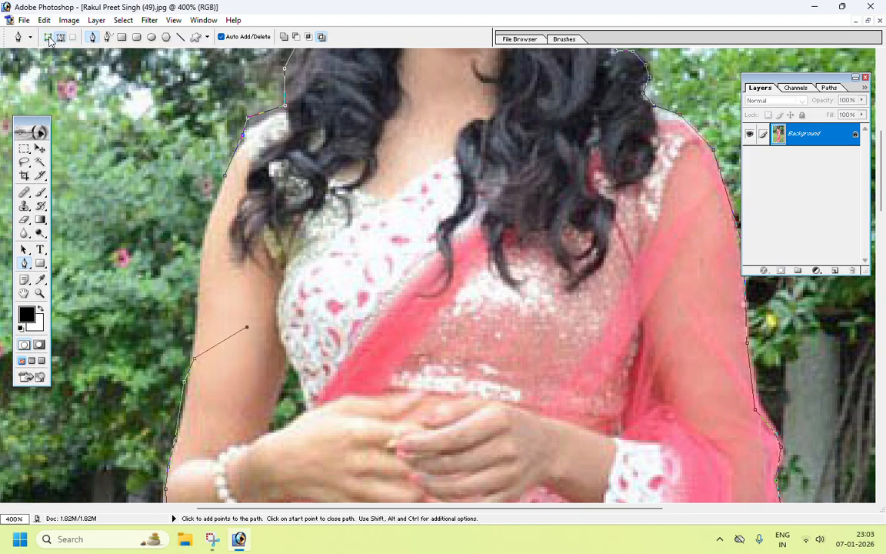
{"action": "left_click", "coordinate": [43, 20]}
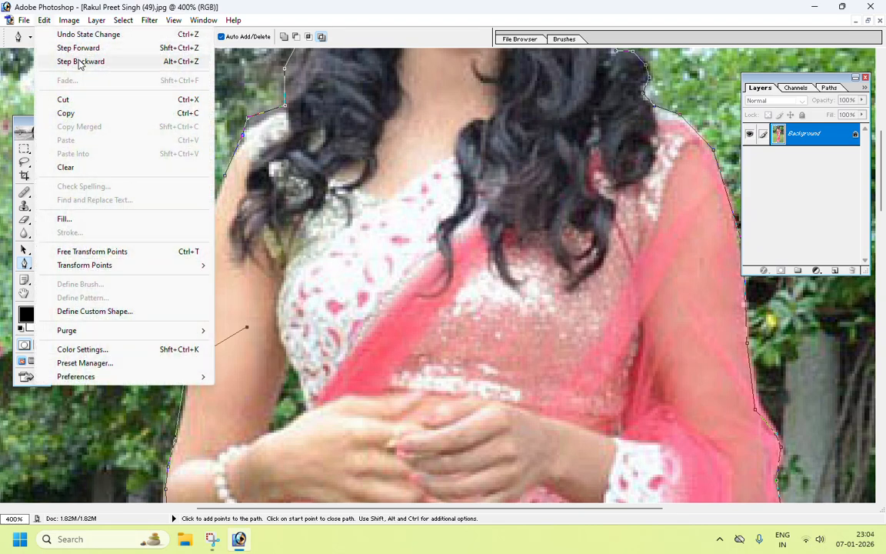
{"action": "left_click", "coordinate": [81, 62]}
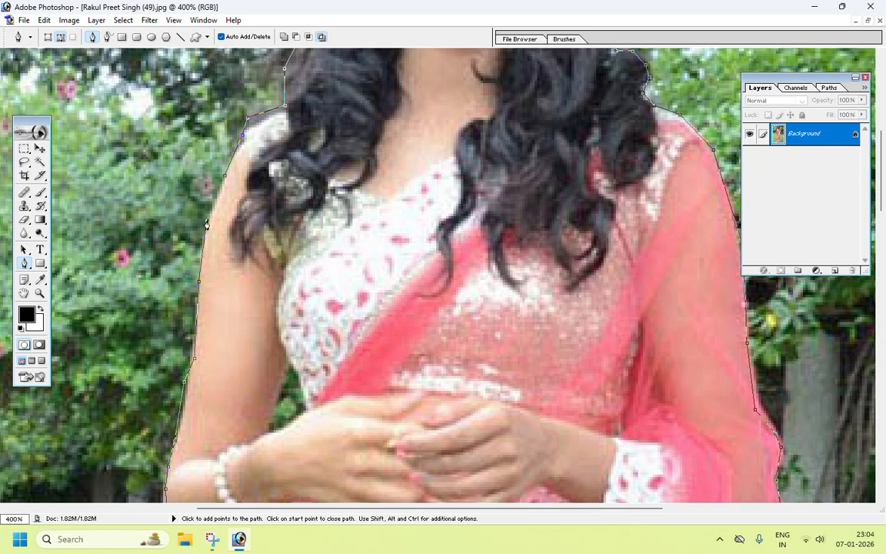
Step: Close the path at the left shoulder on its starting point
{"action": "left_click", "coordinate": [224, 181]}
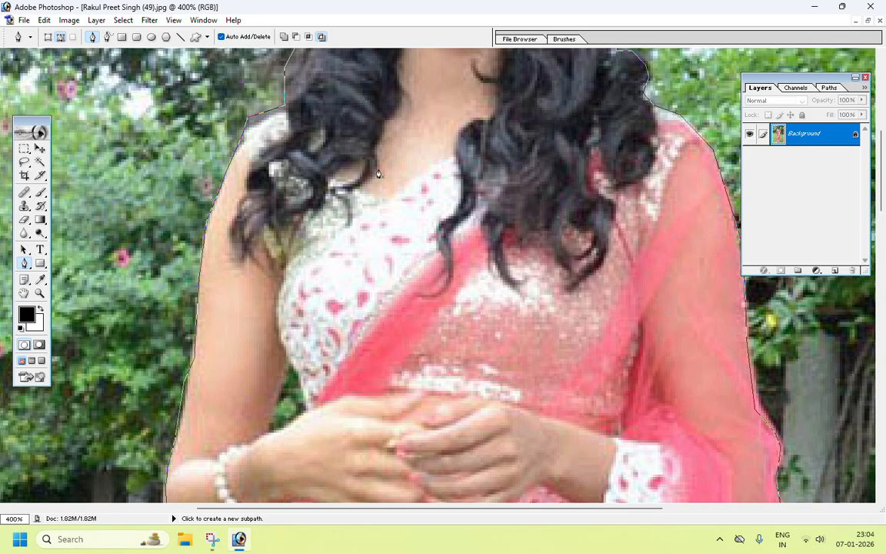
{"action": "key", "text": "ctrl+minus"}
{"action": "key", "text": "ctrl+minus"}
{"action": "key", "text": "ctrl+minus"}
{"action": "key", "text": "ctrl+minus"}
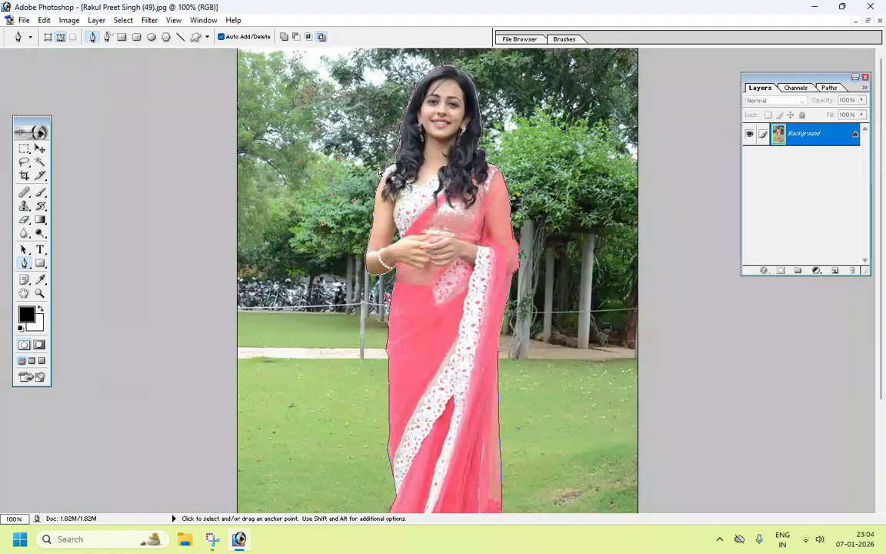
{"action": "key", "text": "ctrl+minus"}
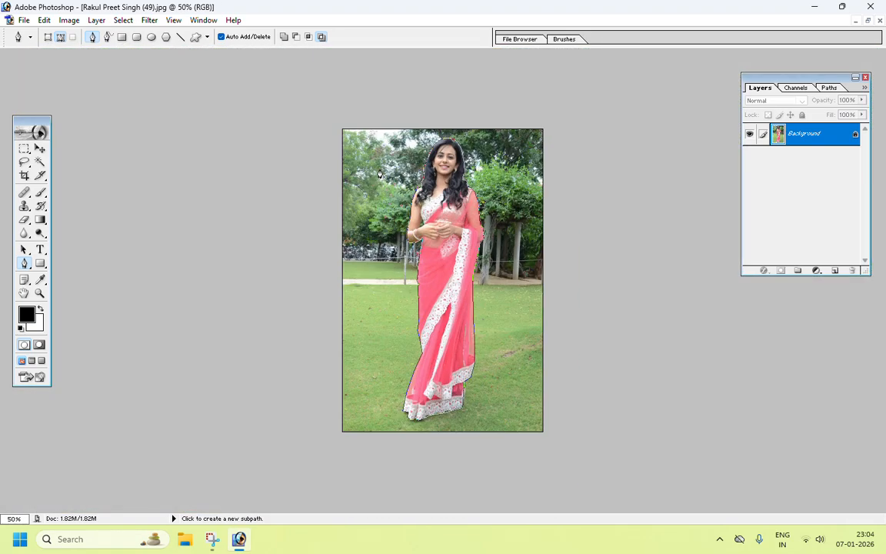
Step: Convert the closed path into a new selection with Make Selection
{"action": "left_click", "coordinate": [868, 21]}
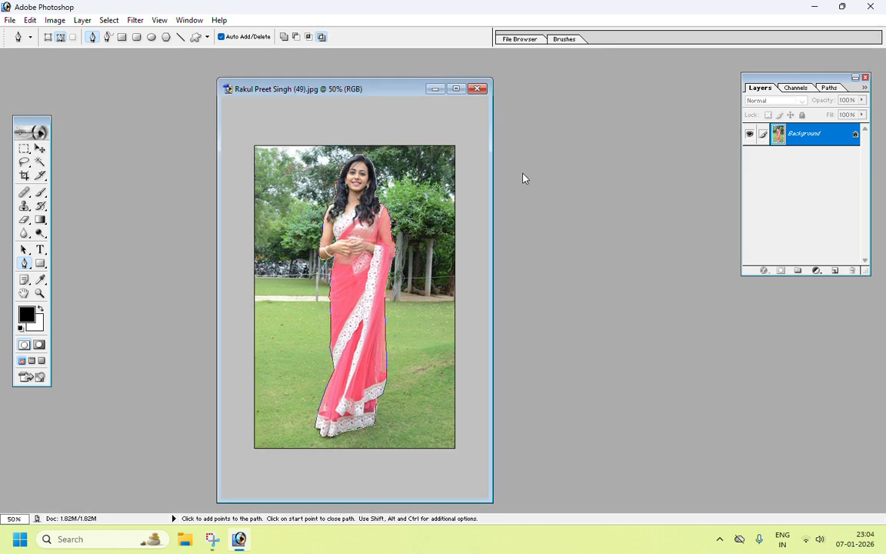
{"action": "key", "text": "ctrl+plus"}
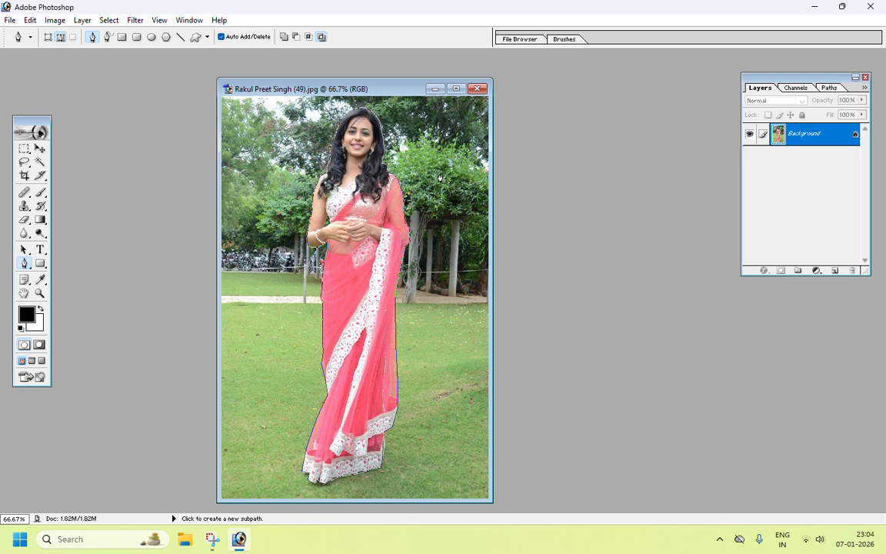
{"action": "left_click", "coordinate": [379, 28]}
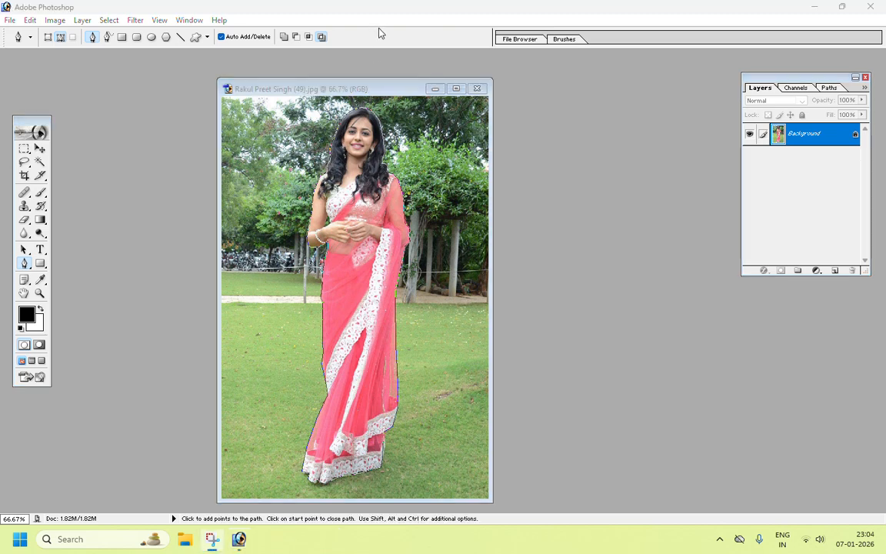
{"action": "right_click", "coordinate": [365, 144]}
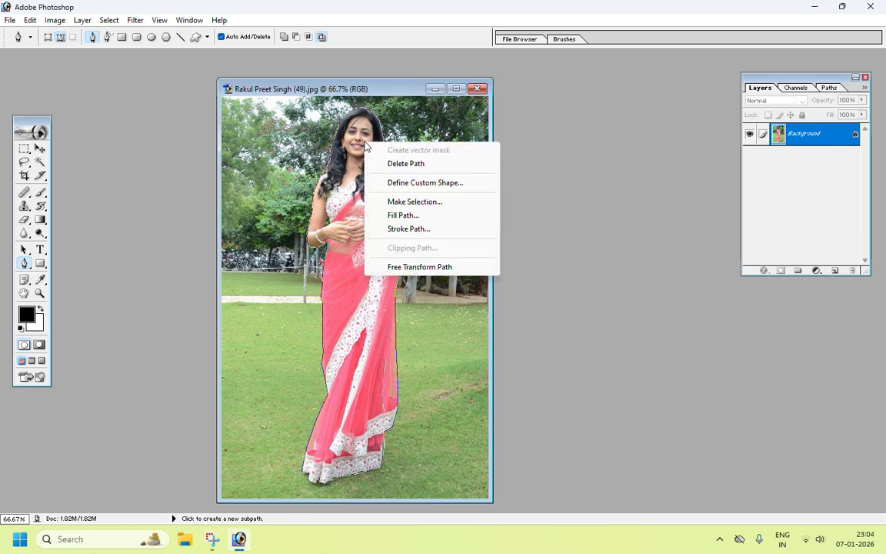
{"action": "left_click", "coordinate": [429, 204]}
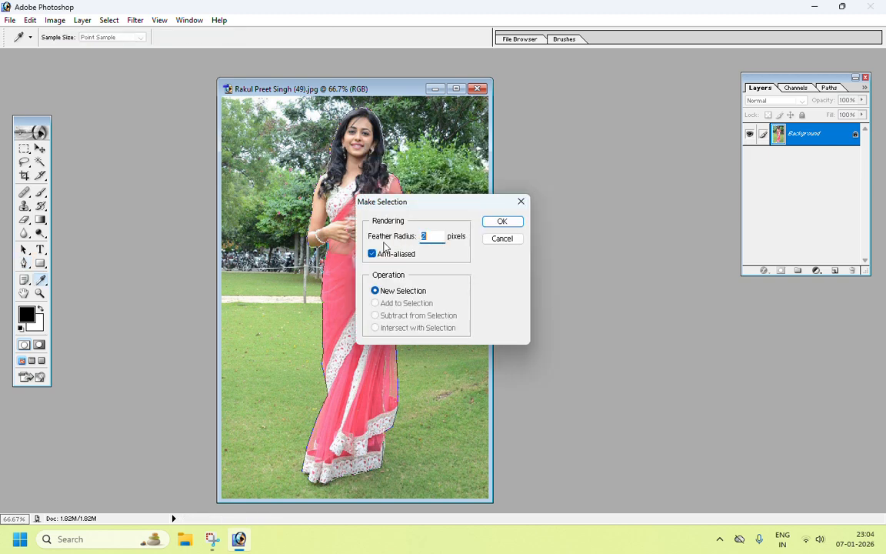
{"action": "left_click", "coordinate": [428, 241]}
{"action": "left_click", "coordinate": [502, 222]}
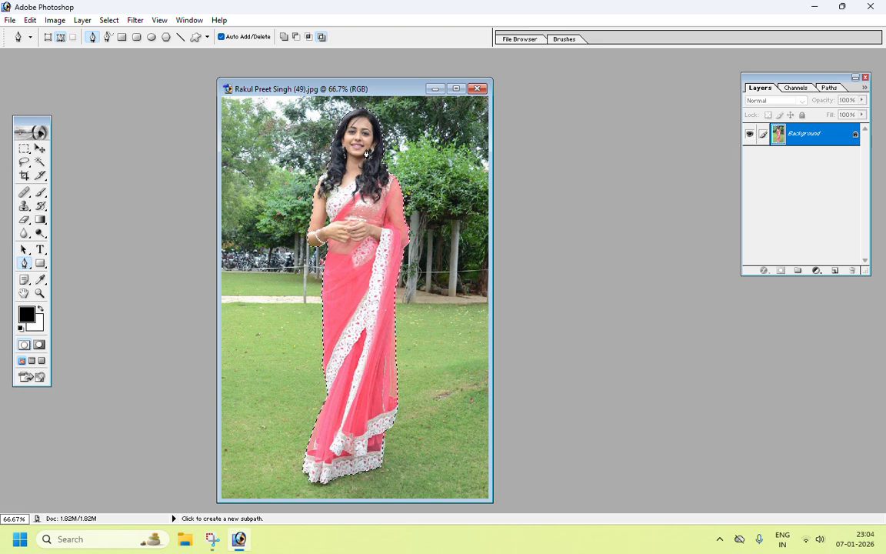
Step: Create a new white 1024 x 768 pixel RGB document
{"action": "left_click", "coordinate": [40, 150]}
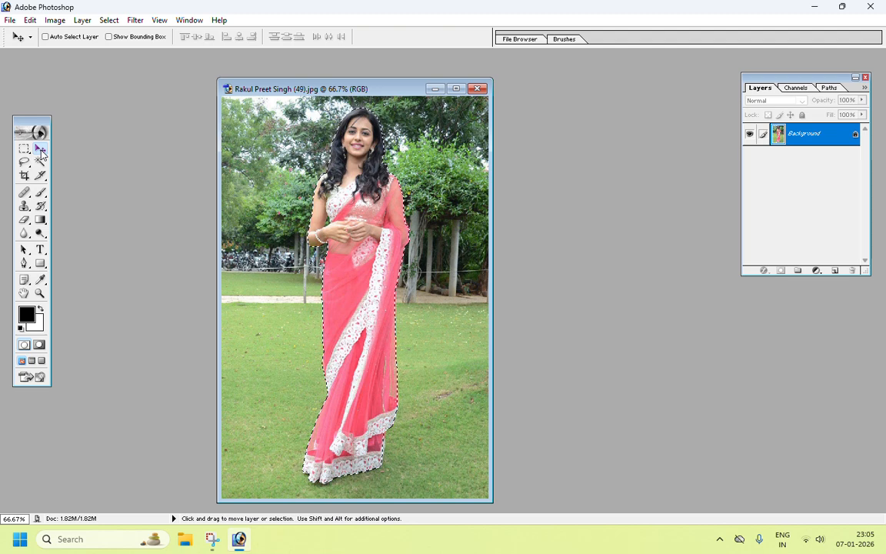
{"action": "left_click", "coordinate": [10, 20]}
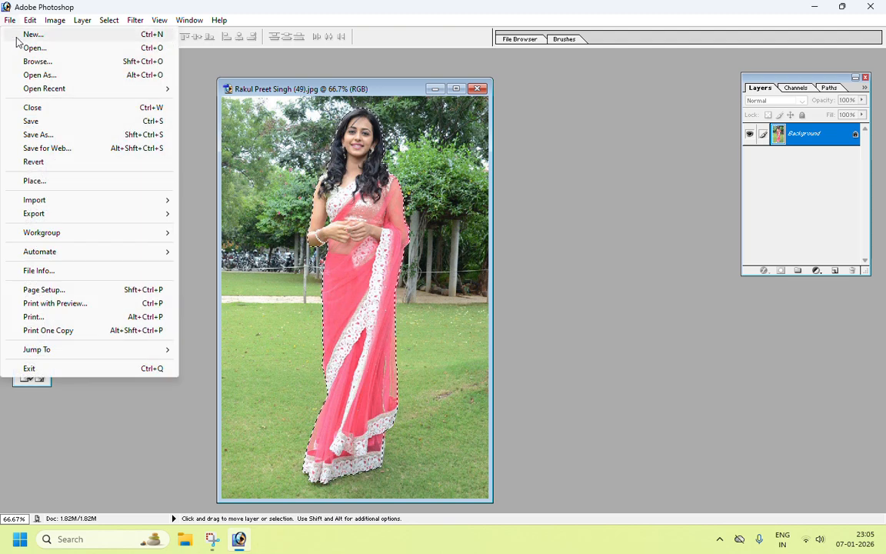
{"action": "left_click", "coordinate": [17, 36]}
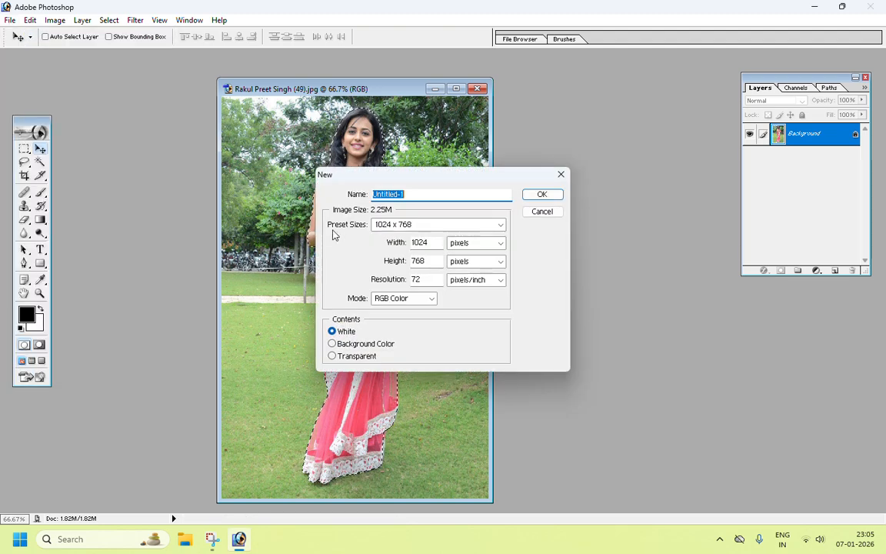
{"action": "left_click", "coordinate": [495, 227]}
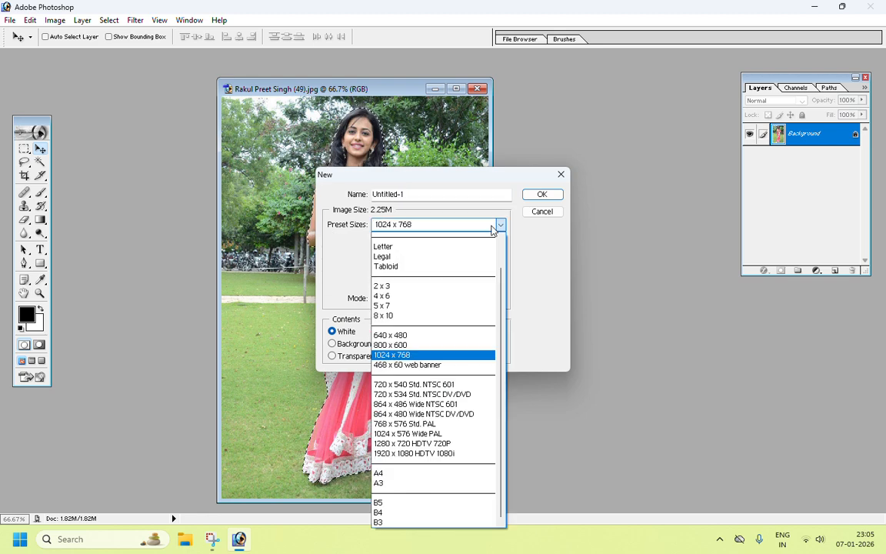
{"action": "left_click", "coordinate": [414, 355]}
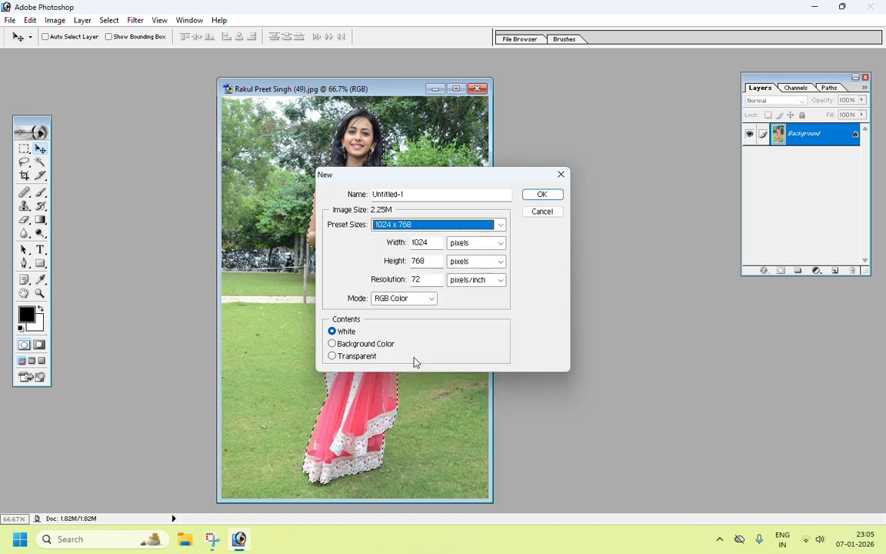
{"action": "left_click", "coordinate": [543, 195]}
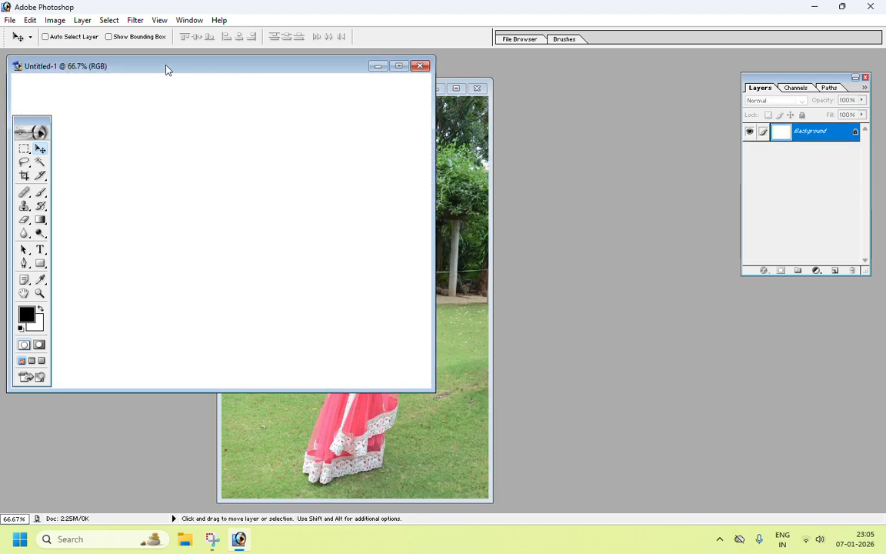
Step: Move the selected woman from the photo into the new document and center her on the canvas
{"action": "left_click_drag", "start_coordinate": [172, 70], "coordinate": [533, 177]}
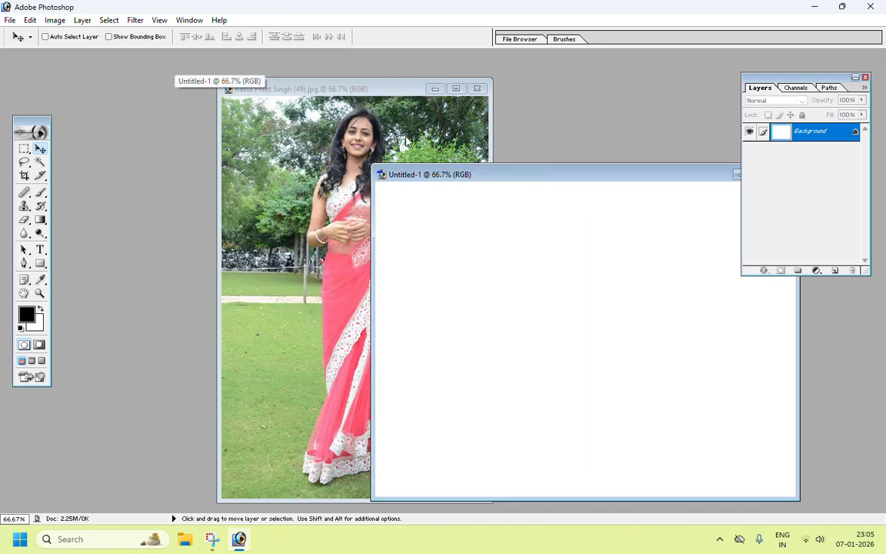
{"action": "left_click", "coordinate": [406, 141]}
{"action": "left_click_drag", "start_coordinate": [369, 93], "coordinate": [228, 103]}
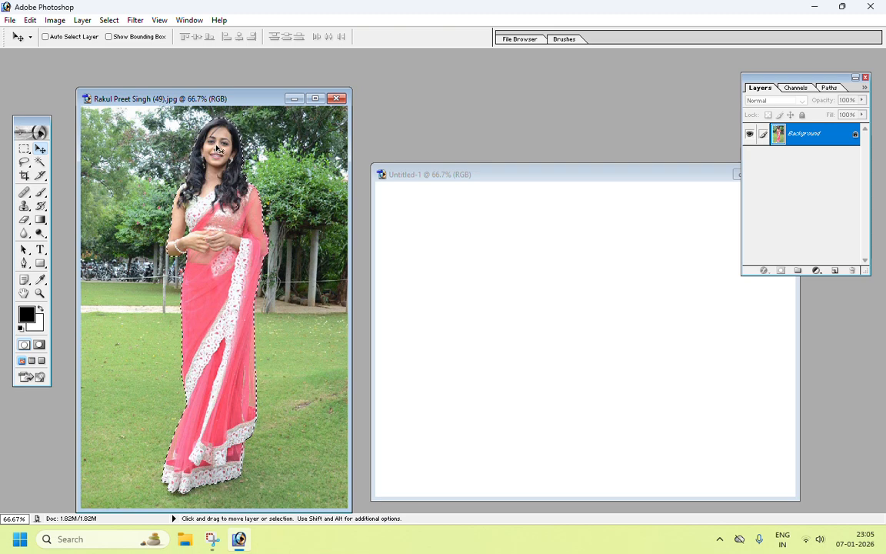
{"action": "left_click_drag", "start_coordinate": [217, 150], "coordinate": [486, 235]}
{"action": "left_click_drag", "start_coordinate": [518, 178], "coordinate": [392, 118]}
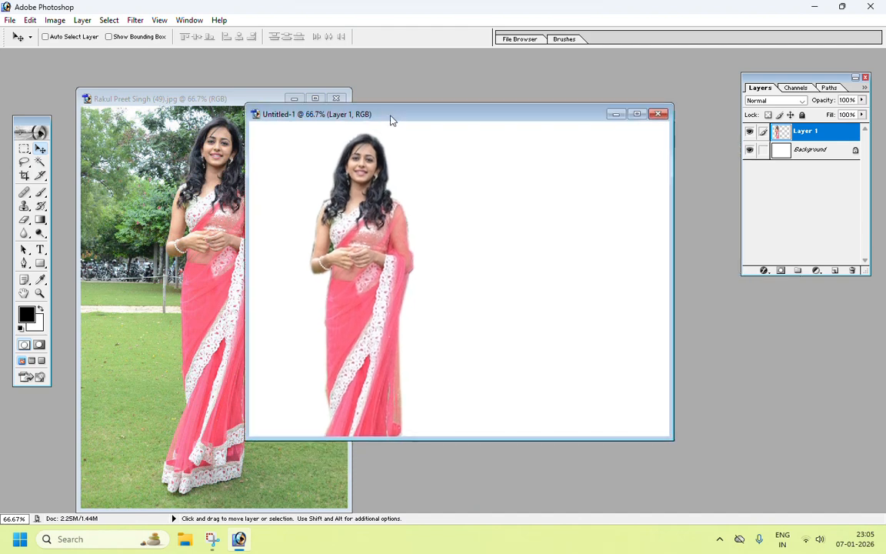
{"action": "left_click_drag", "start_coordinate": [361, 167], "coordinate": [446, 188]}
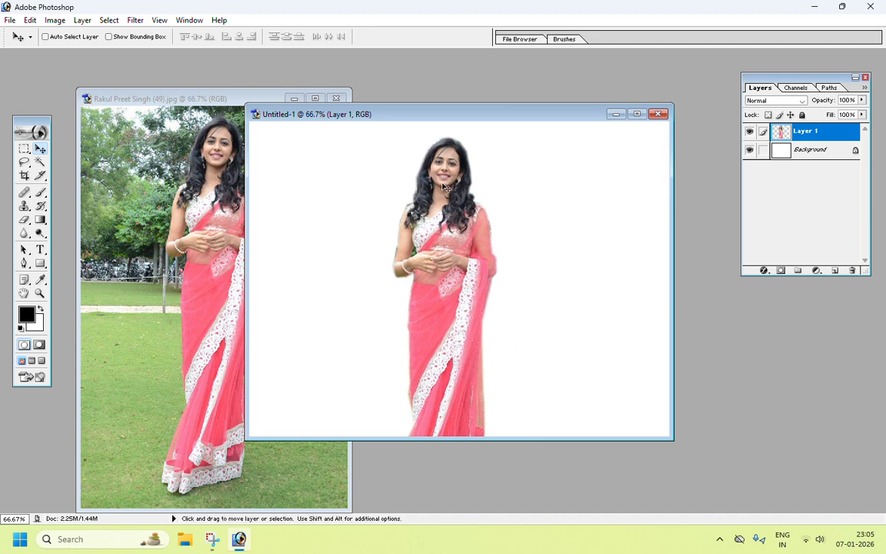
Step: Resize the cutout with Free Transform to about 90% width and 75% height and reposition it on the canvas
{"action": "left_click_drag", "start_coordinate": [446, 188], "coordinate": [426, 190]}
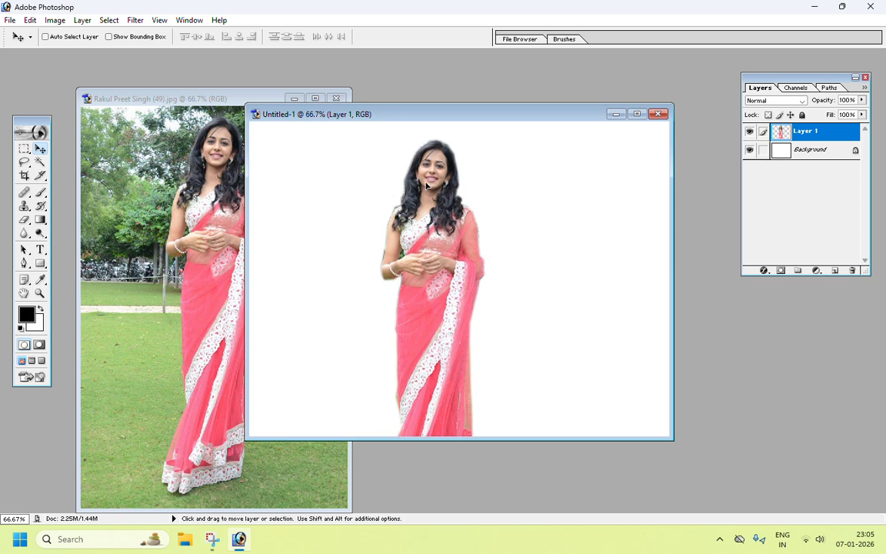
{"action": "left_click", "coordinate": [29, 21]}
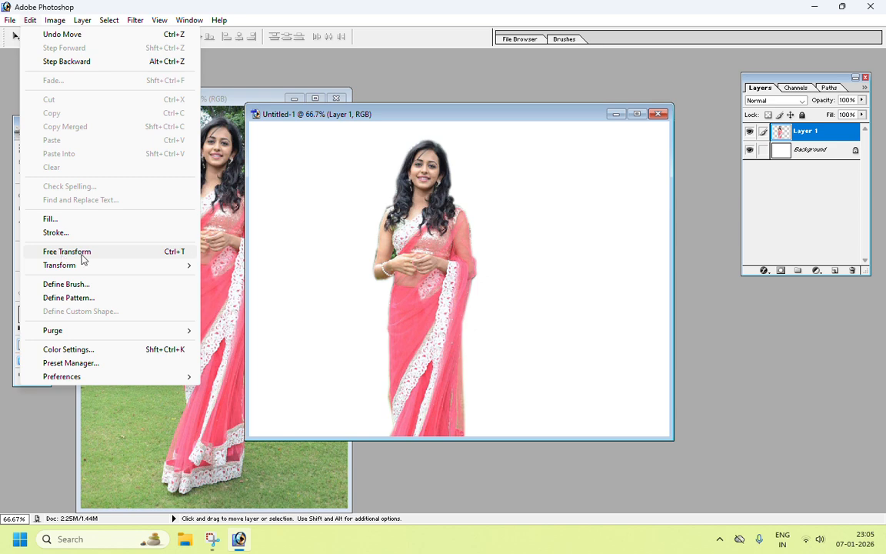
{"action": "left_click", "coordinate": [182, 254]}
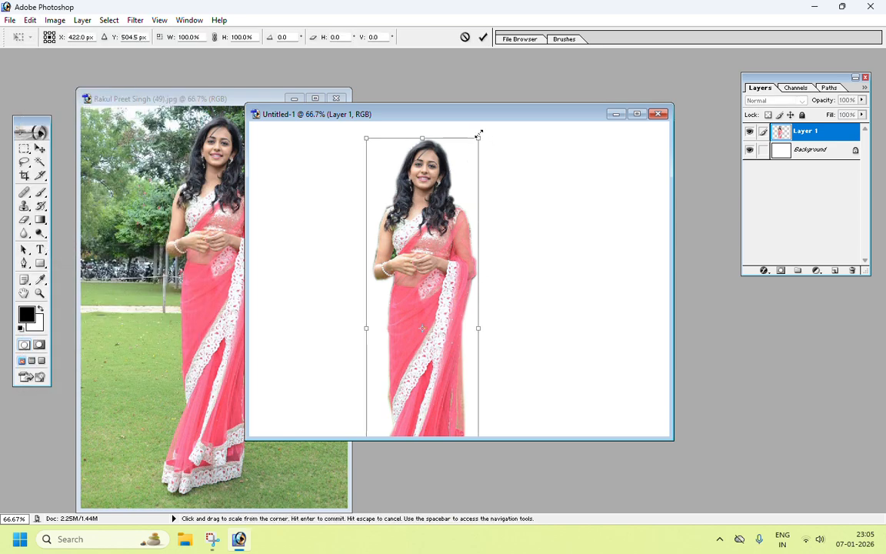
{"action": "mouse_move", "coordinate": [479, 138]}
{"action": "left_mouse_down"}
{"action": "mouse_move", "coordinate": [477, 245]}
{"action": "mouse_move", "coordinate": [476, 145]}
{"action": "left_mouse_up"}
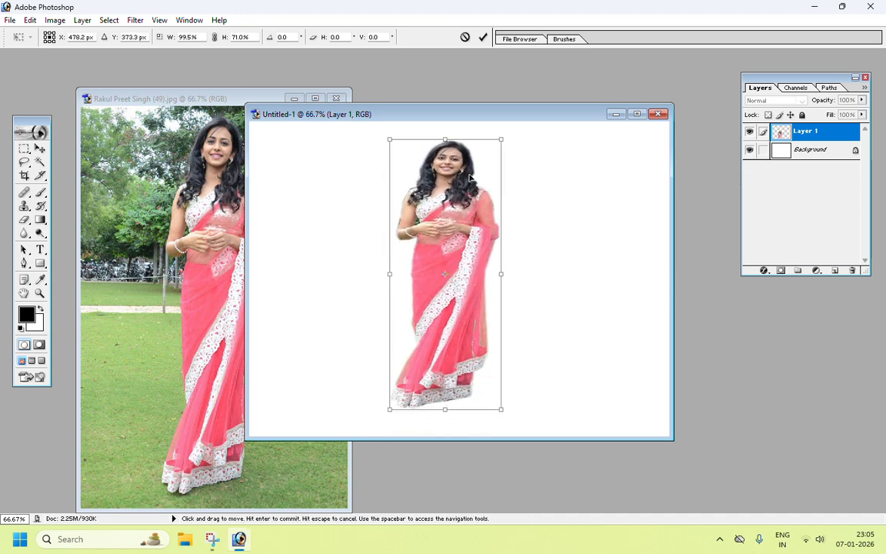
{"action": "left_click_drag", "start_coordinate": [501, 406], "coordinate": [490, 431]}
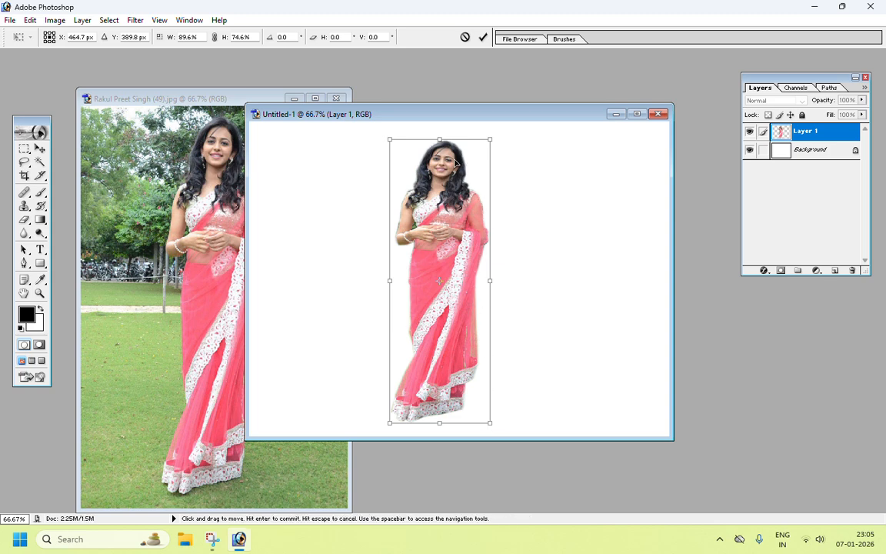
{"action": "left_click_drag", "start_coordinate": [454, 162], "coordinate": [463, 162]}
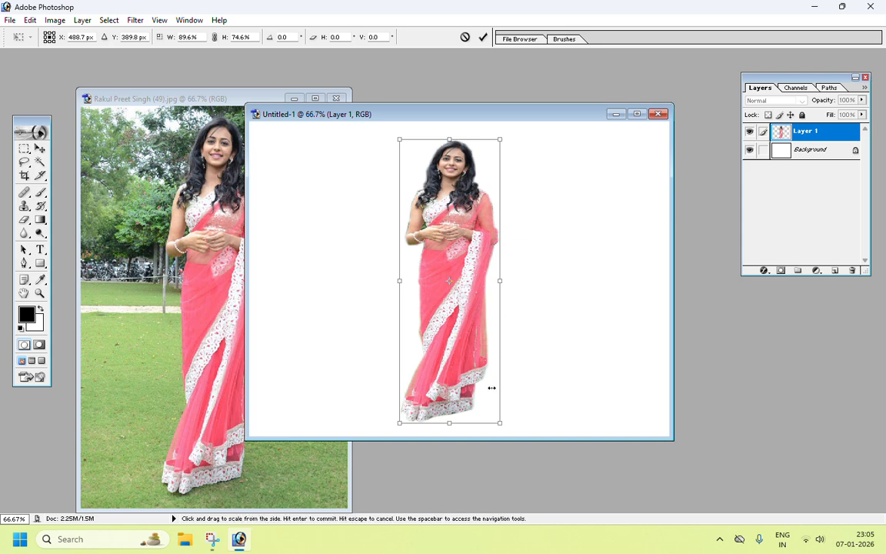
{"action": "left_click", "coordinate": [41, 149]}
{"action": "left_click", "coordinate": [384, 208]}
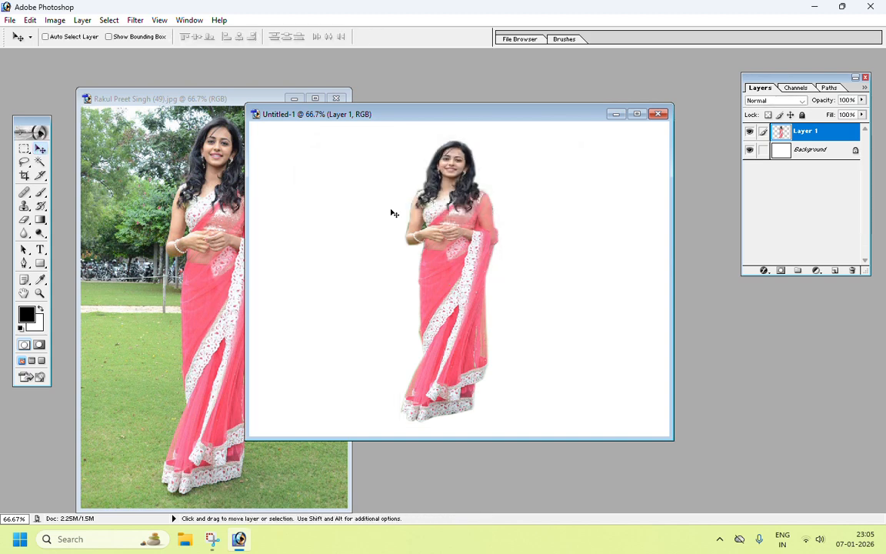
Step: Maximize the document window, zoom to 400% on the cutout's torso, and select the Eraser Tool
{"action": "left_click", "coordinate": [637, 114]}
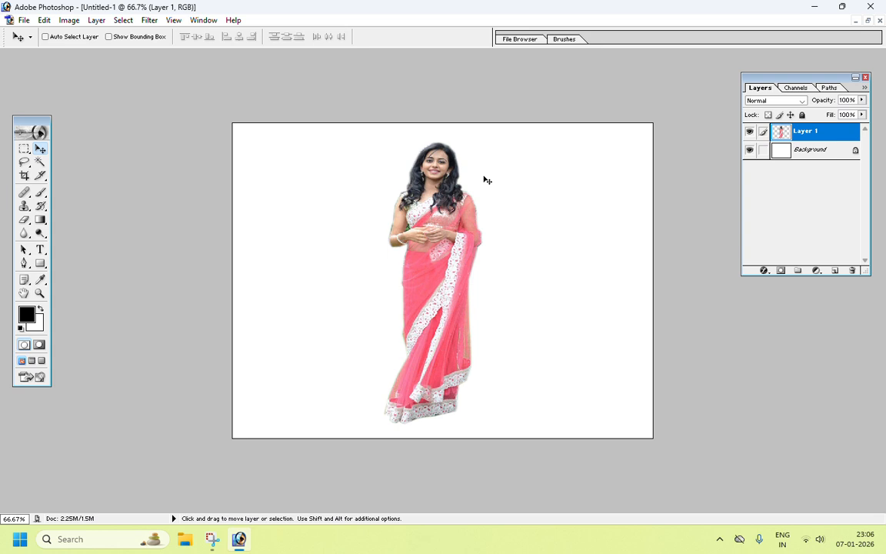
{"action": "key", "text": "ctrl+plus"}
{"action": "key", "text": "ctrl+plus"}
{"action": "key", "text": "ctrl+plus"}
{"action": "key", "text": "ctrl+plus"}
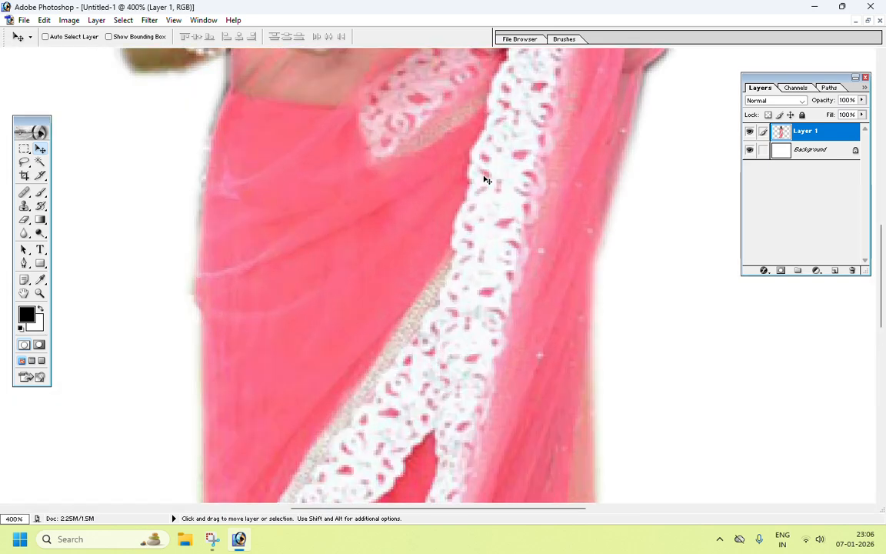
{"action": "scroll", "coordinate": [140, 144], "scroll_direction": "up", "scroll_amount": 6}
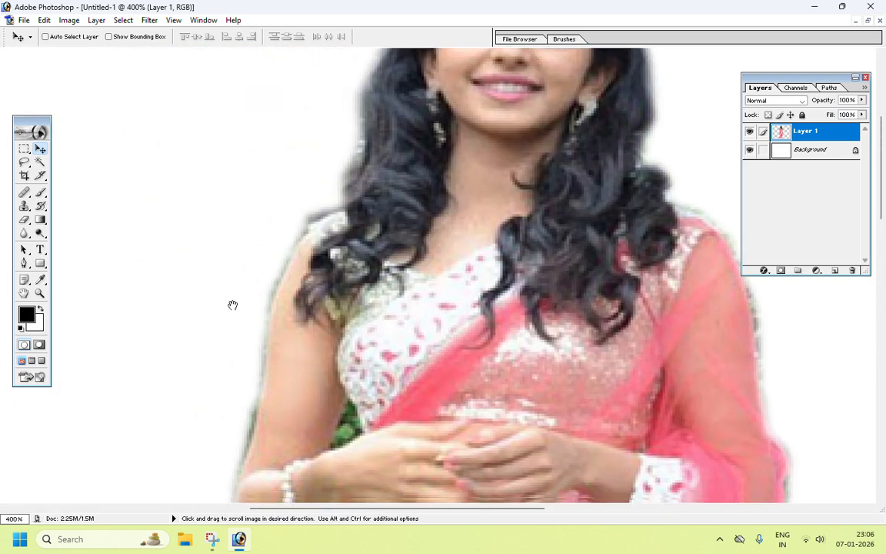
{"action": "left_click_drag", "start_coordinate": [232, 305], "coordinate": [294, 213]}
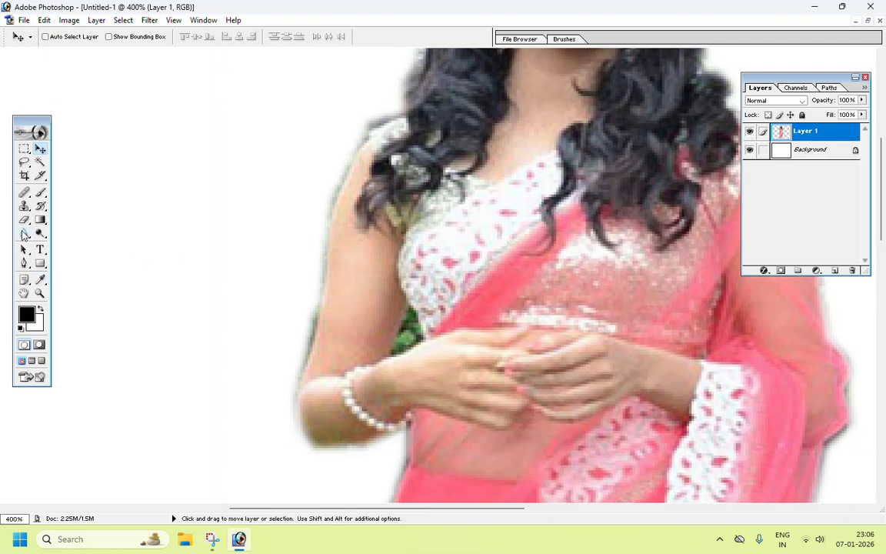
{"action": "left_click", "coordinate": [26, 222]}
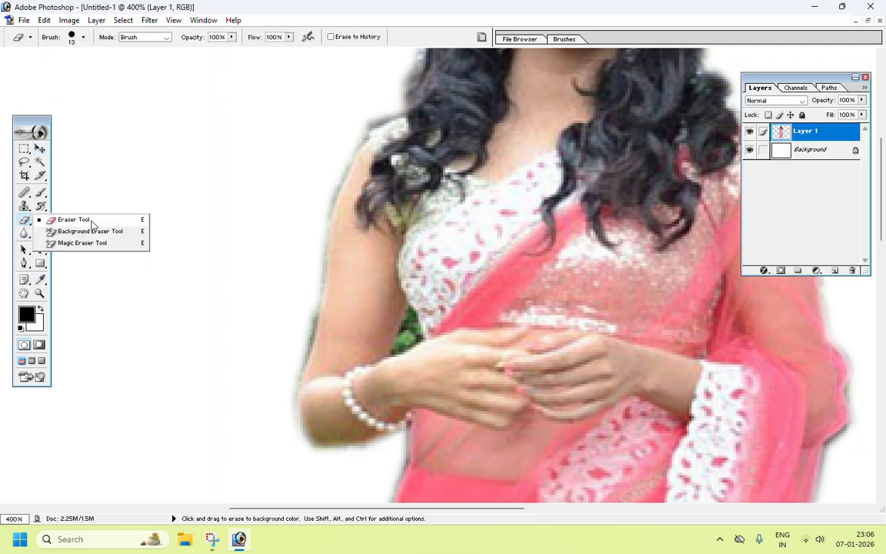
{"action": "left_click", "coordinate": [91, 221]}
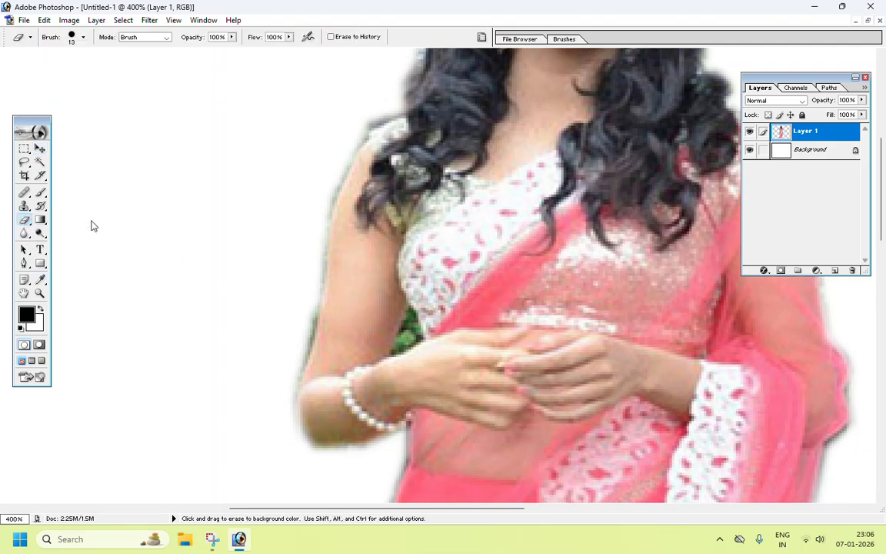
Step: Set the eraser's master diameter to 9 px
{"action": "left_click", "coordinate": [84, 38]}
{"action": "left_click_drag", "start_coordinate": [134, 116], "coordinate": [133, 139]}
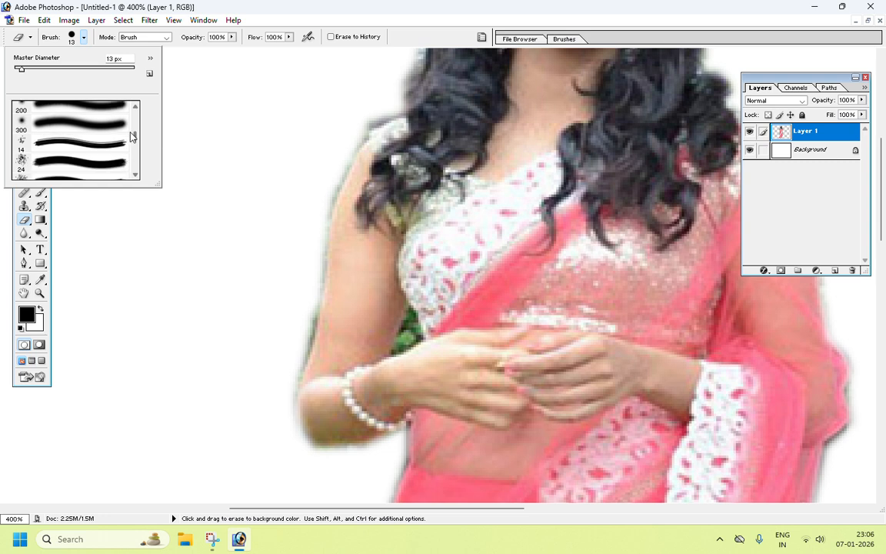
{"action": "left_click", "coordinate": [21, 125]}
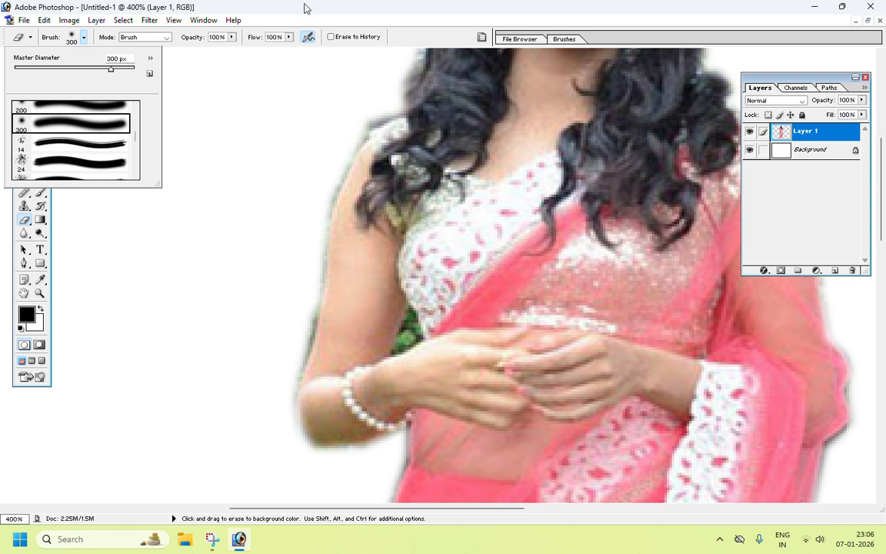
{"action": "left_click", "coordinate": [315, 10]}
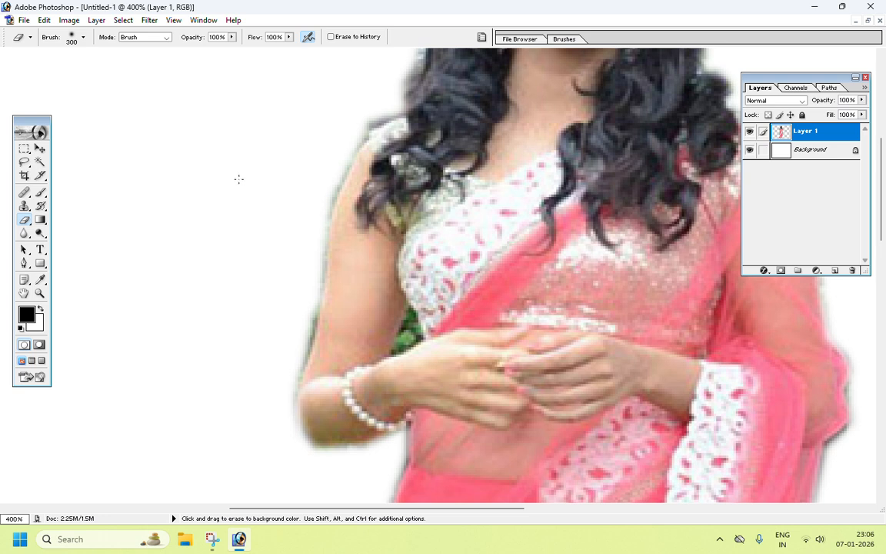
{"action": "key", "text": "bracketleft"}
{"action": "key", "text": "bracketleft"}
{"action": "key", "text": "bracketleft"}
{"action": "key", "text": "bracketleft"}
{"action": "key", "text": "bracketleft"}
{"action": "key", "text": "bracketleft"}
{"action": "key", "text": "bracketleft"}
{"action": "key", "text": "bracketleft"}
{"action": "key", "text": "bracketleft"}
{"action": "key", "text": "bracketleft"}
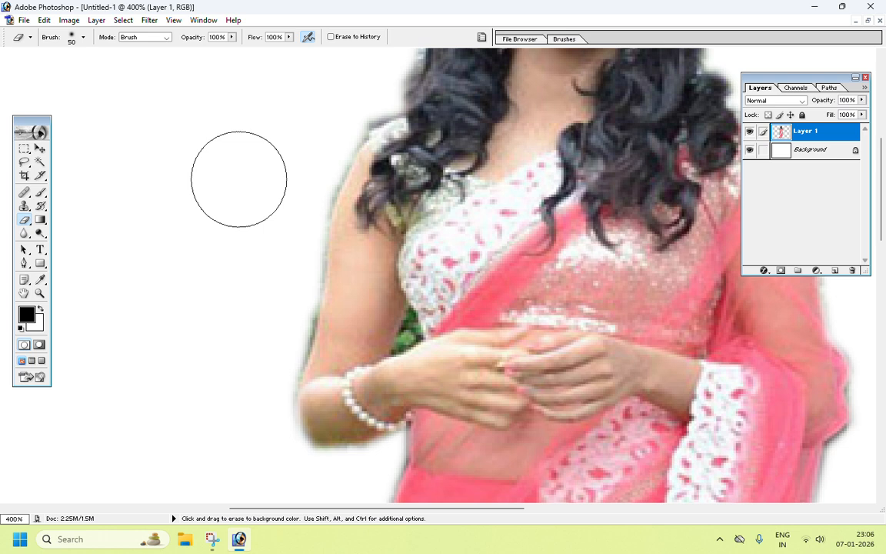
{"action": "key", "text": "Caps_Lock"}
{"action": "key", "text": "Caps_Lock"}
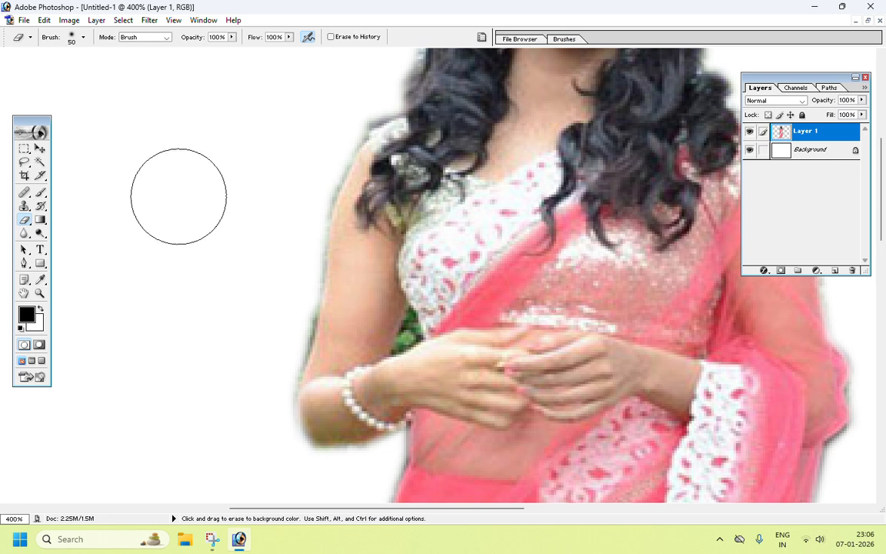
{"action": "left_click", "coordinate": [84, 37]}
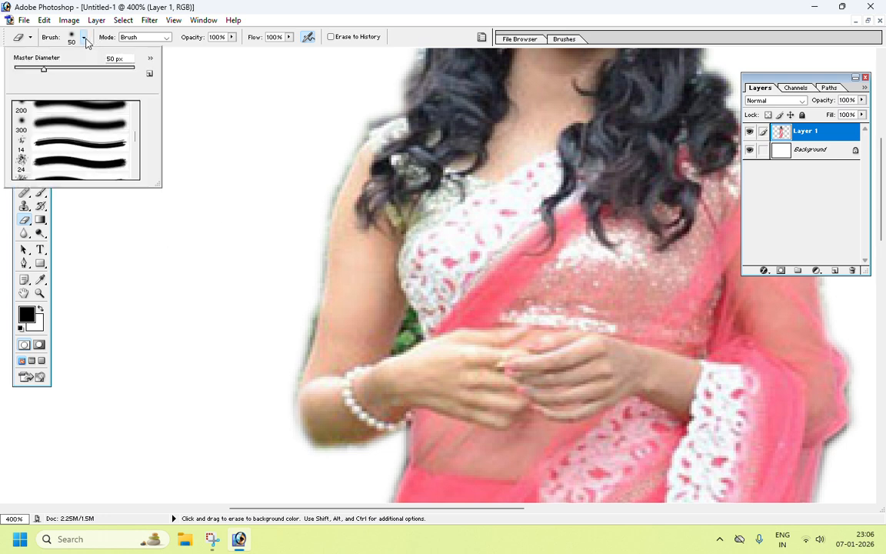
{"action": "left_click_drag", "start_coordinate": [41, 71], "coordinate": [18, 70]}
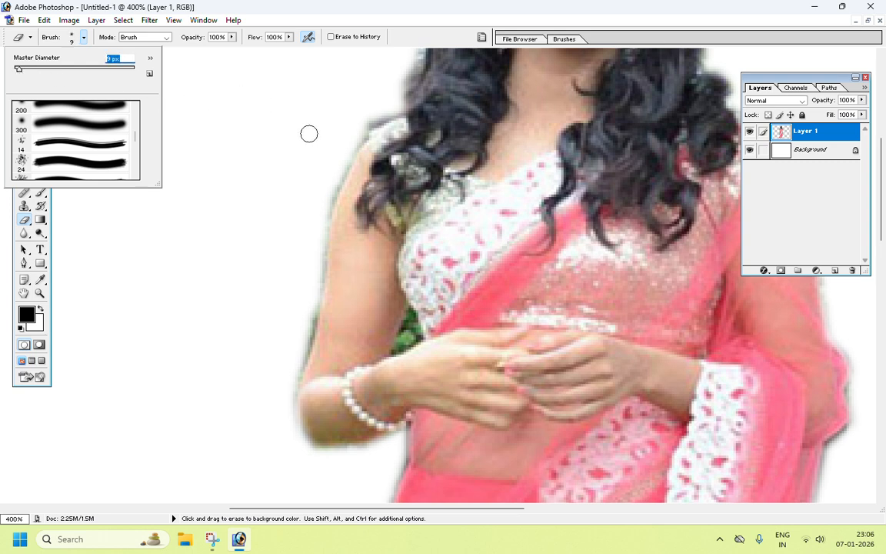
Step: Erase the leftover background fringe along the woman's left arm and around her hair
{"action": "left_click_drag", "start_coordinate": [338, 144], "coordinate": [293, 416]}
{"action": "left_click_drag", "start_coordinate": [263, 183], "coordinate": [214, 370]}
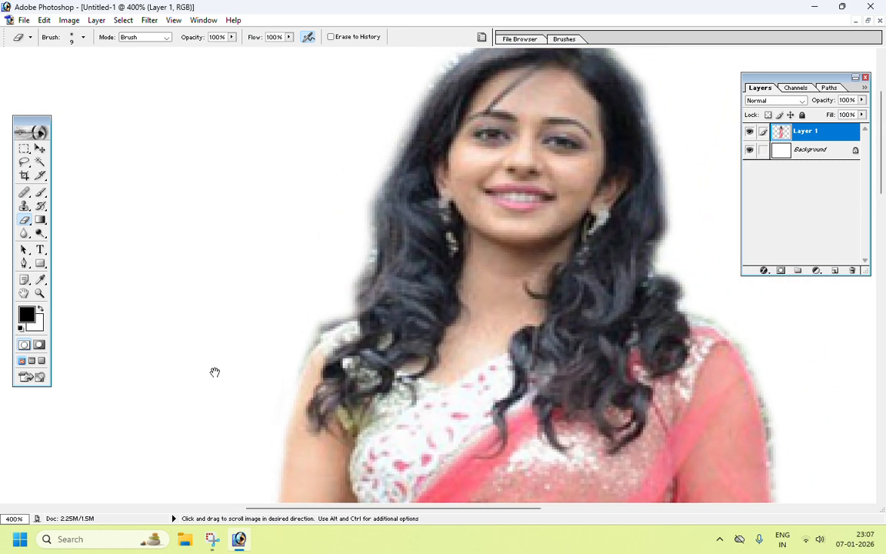
{"action": "mouse_move", "coordinate": [291, 374]}
{"action": "left_mouse_down"}
{"action": "mouse_move", "coordinate": [344, 303]}
{"action": "mouse_move", "coordinate": [368, 179]}
{"action": "left_mouse_up"}
{"action": "left_click_drag", "start_coordinate": [360, 135], "coordinate": [252, 256]}
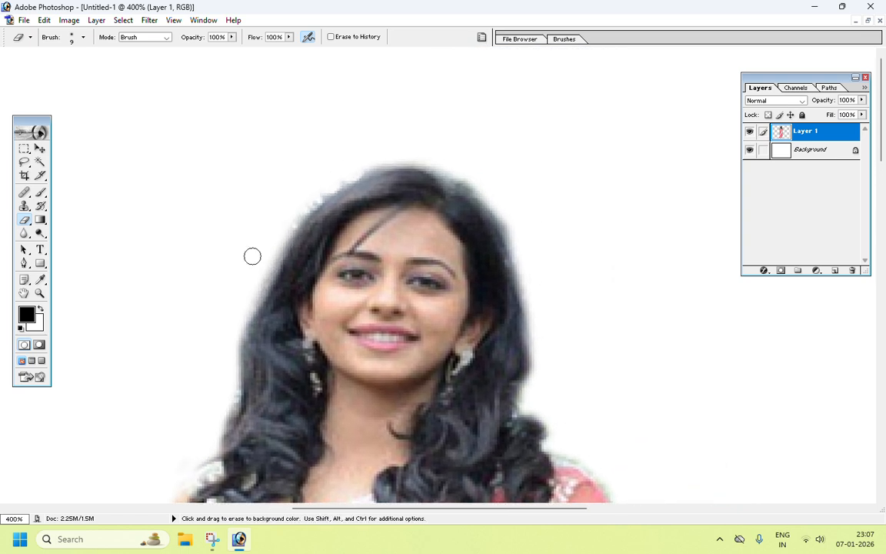
{"action": "mouse_move", "coordinate": [299, 203]}
{"action": "left_mouse_down"}
{"action": "mouse_move", "coordinate": [388, 161]}
{"action": "mouse_move", "coordinate": [414, 161]}
{"action": "mouse_move", "coordinate": [470, 178]}
{"action": "mouse_move", "coordinate": [563, 240]}
{"action": "mouse_move", "coordinate": [497, 141]}
{"action": "mouse_move", "coordinate": [439, 101]}
{"action": "mouse_move", "coordinate": [468, 230]}
{"action": "mouse_move", "coordinate": [457, 309]}
{"action": "mouse_move", "coordinate": [476, 317]}
{"action": "mouse_move", "coordinate": [488, 350]}
{"action": "mouse_move", "coordinate": [524, 373]}
{"action": "mouse_move", "coordinate": [516, 211]}
{"action": "mouse_move", "coordinate": [467, 79]}
{"action": "mouse_move", "coordinate": [485, 266]}
{"action": "mouse_move", "coordinate": [506, 325]}
{"action": "mouse_move", "coordinate": [504, 388]}
{"action": "mouse_move", "coordinate": [489, 412]}
{"action": "mouse_move", "coordinate": [513, 389]}
{"action": "mouse_move", "coordinate": [486, 394]}
{"action": "mouse_move", "coordinate": [516, 358]}
{"action": "left_mouse_up"}
{"action": "left_click_drag", "start_coordinate": [516, 405], "coordinate": [538, 347]}
Step: Undo the stray eraser stroke across the woman's right arm
{"action": "left_click_drag", "start_coordinate": [502, 247], "coordinate": [469, 274]}
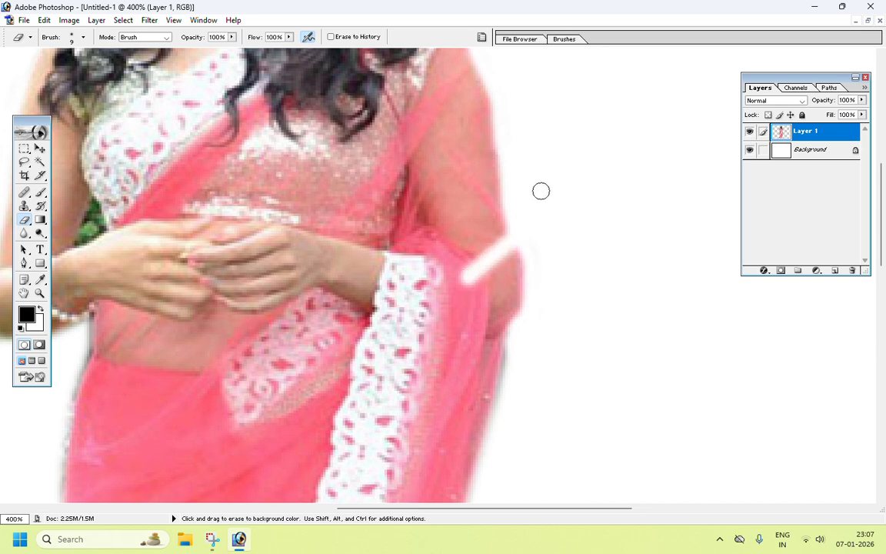
{"action": "left_click", "coordinate": [46, 21]}
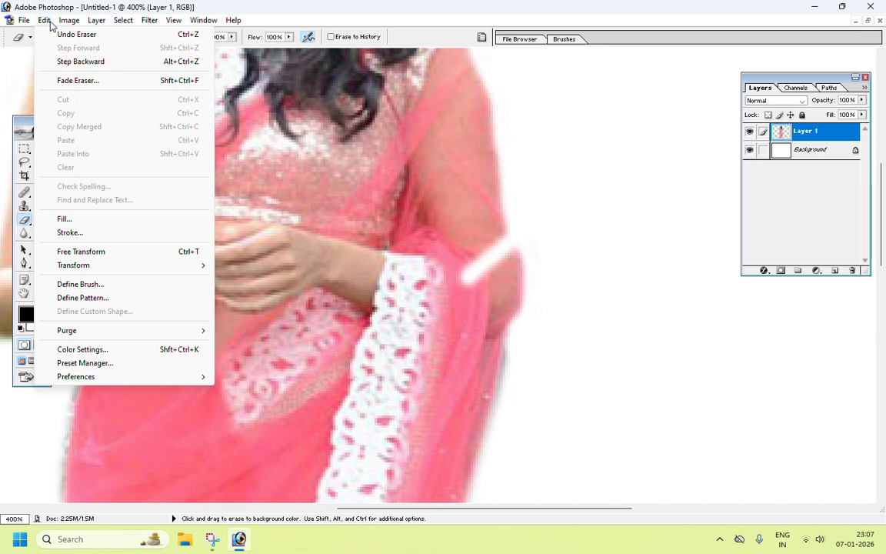
{"action": "left_click", "coordinate": [64, 63]}
Step: Erase the background fringe along the right side of the sari and around its hem
{"action": "mouse_move", "coordinate": [564, 373]}
{"action": "left_mouse_down"}
{"action": "mouse_move", "coordinate": [526, 240]}
{"action": "mouse_move", "coordinate": [506, 232]}
{"action": "mouse_move", "coordinate": [471, 390]}
{"action": "mouse_move", "coordinate": [481, 436]}
{"action": "left_mouse_up"}
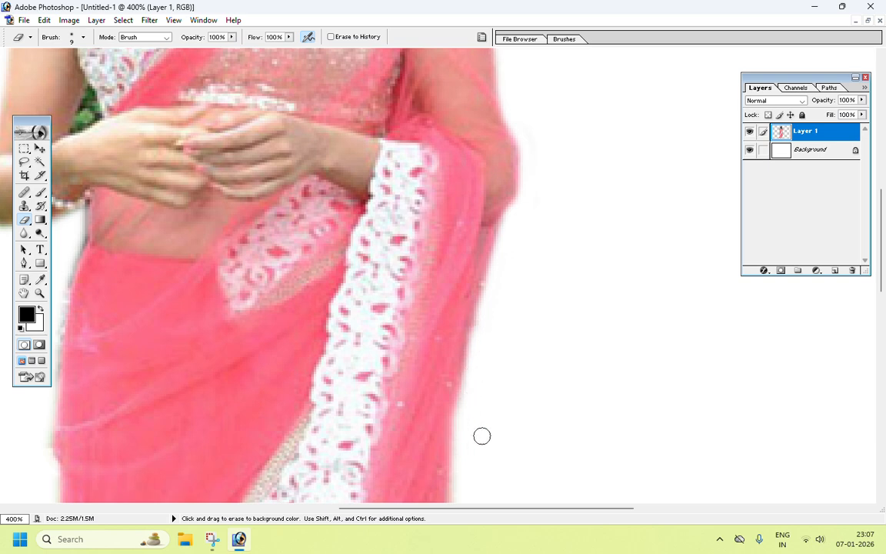
{"action": "left_click_drag", "start_coordinate": [536, 471], "coordinate": [646, 122]}
{"action": "mouse_move", "coordinate": [596, 314]}
{"action": "left_mouse_down"}
{"action": "mouse_move", "coordinate": [566, 131]}
{"action": "mouse_move", "coordinate": [546, 253]}
{"action": "mouse_move", "coordinate": [547, 416]}
{"action": "mouse_move", "coordinate": [621, 175]}
{"action": "left_mouse_up"}
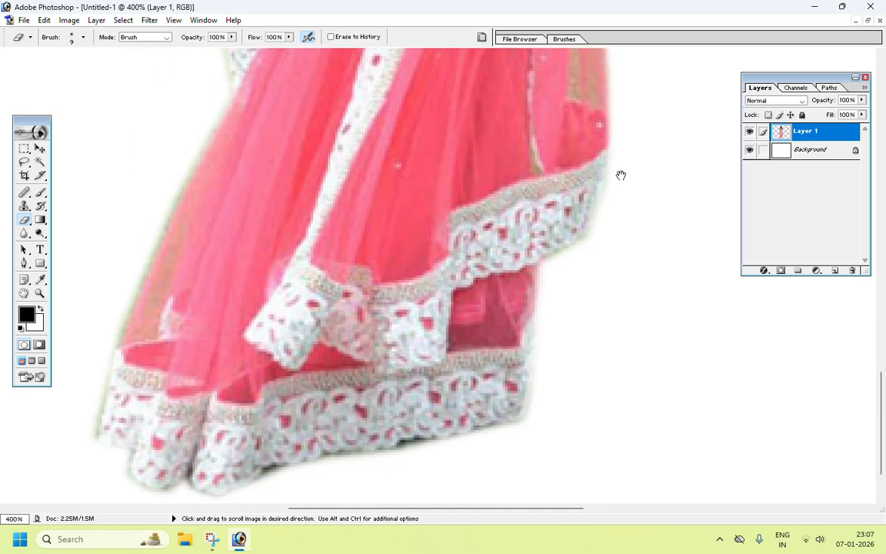
{"action": "mouse_move", "coordinate": [534, 417]}
{"action": "left_mouse_down"}
{"action": "mouse_move", "coordinate": [381, 462]}
{"action": "mouse_move", "coordinate": [451, 450]}
{"action": "left_mouse_up"}
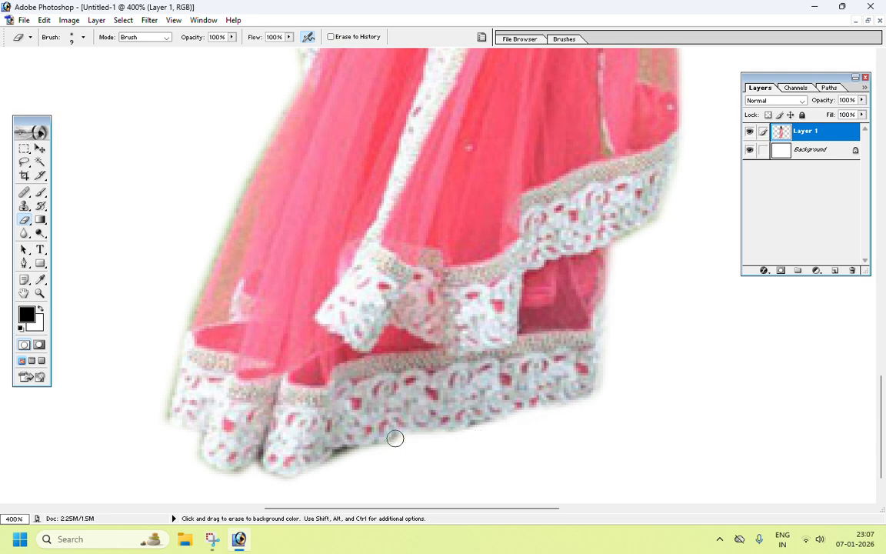
{"action": "mouse_move", "coordinate": [394, 438]}
{"action": "left_mouse_down"}
{"action": "mouse_move", "coordinate": [351, 444]}
{"action": "mouse_move", "coordinate": [318, 467]}
{"action": "mouse_move", "coordinate": [241, 470]}
{"action": "mouse_move", "coordinate": [213, 467]}
{"action": "mouse_move", "coordinate": [159, 412]}
{"action": "mouse_move", "coordinate": [206, 241]}
{"action": "left_mouse_up"}
Step: Erase the leftover fringe along the left edge of the sari
{"action": "left_click_drag", "start_coordinate": [203, 197], "coordinate": [176, 371]}
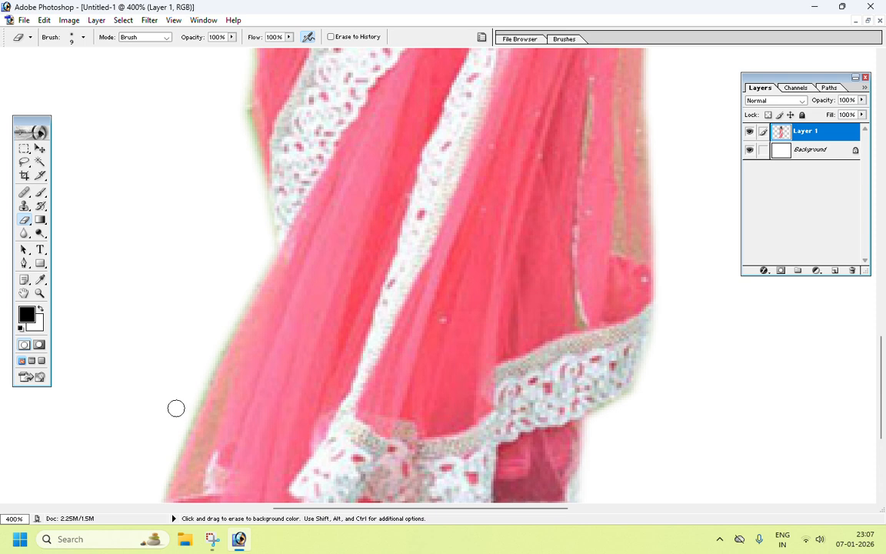
{"action": "mouse_move", "coordinate": [176, 407]}
{"action": "left_mouse_down"}
{"action": "mouse_move", "coordinate": [165, 459]}
{"action": "mouse_move", "coordinate": [218, 369]}
{"action": "mouse_move", "coordinate": [265, 252]}
{"action": "left_mouse_up"}
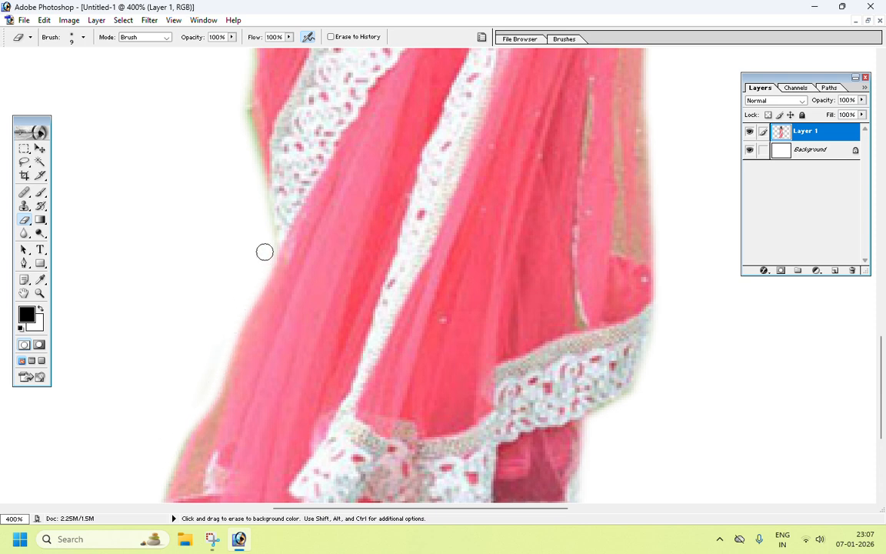
{"action": "mouse_move", "coordinate": [252, 148]}
{"action": "left_mouse_down"}
{"action": "mouse_move", "coordinate": [221, 288]}
{"action": "mouse_move", "coordinate": [227, 327]}
{"action": "left_mouse_up"}
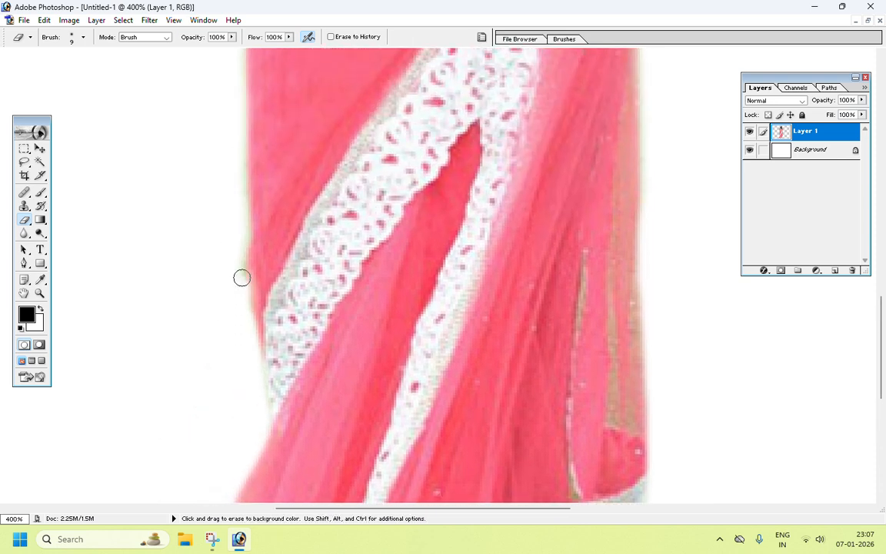
{"action": "mouse_move", "coordinate": [241, 277]}
{"action": "left_mouse_down"}
{"action": "mouse_move", "coordinate": [239, 164]}
{"action": "mouse_move", "coordinate": [221, 108]}
{"action": "left_mouse_up"}
{"action": "mouse_move", "coordinate": [220, 108]}
{"action": "left_mouse_down"}
{"action": "mouse_move", "coordinate": [204, 486]}
{"action": "mouse_move", "coordinate": [222, 340]}
{"action": "mouse_move", "coordinate": [214, 167]}
{"action": "mouse_move", "coordinate": [207, 354]}
{"action": "mouse_move", "coordinate": [233, 266]}
{"action": "mouse_move", "coordinate": [194, 273]}
{"action": "mouse_move", "coordinate": [137, 265]}
{"action": "mouse_move", "coordinate": [149, 457]}
{"action": "left_mouse_up"}
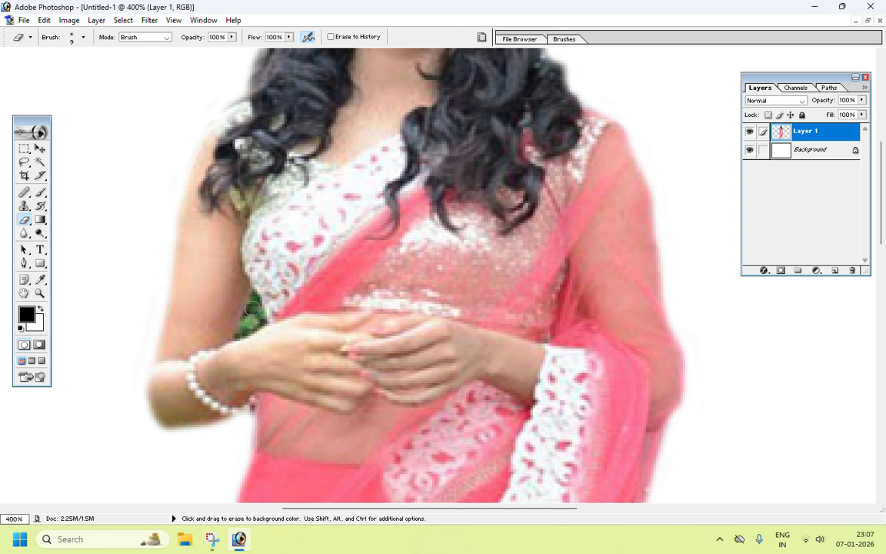
Step: Reduce the eraser to 6 px, erase the green leaf patch beside the left arm, and zoom back out
{"action": "key", "text": "["}
{"action": "mouse_move", "coordinate": [254, 300]}
{"action": "left_mouse_down"}
{"action": "mouse_move", "coordinate": [259, 319]}
{"action": "mouse_move", "coordinate": [242, 336]}
{"action": "mouse_move", "coordinate": [248, 312]}
{"action": "mouse_move", "coordinate": [260, 310]}
{"action": "mouse_move", "coordinate": [253, 297]}
{"action": "mouse_move", "coordinate": [238, 335]}
{"action": "mouse_move", "coordinate": [257, 325]}
{"action": "mouse_move", "coordinate": [253, 297]}
{"action": "left_mouse_up"}
{"action": "key", "text": "space"}
{"action": "mouse_move", "coordinate": [208, 59]}
{"action": "left_mouse_down"}
{"action": "mouse_move", "coordinate": [170, 241]}
{"action": "mouse_move", "coordinate": [204, 292]}
{"action": "mouse_move", "coordinate": [220, 268]}
{"action": "left_mouse_up"}
{"action": "left_click_drag", "start_coordinate": [432, 121], "coordinate": [377, 149]}
{"action": "key", "text": "ctrl+minus"}
{"action": "key", "text": "ctrl+minus"}
{"action": "key", "text": "ctrl+minus"}
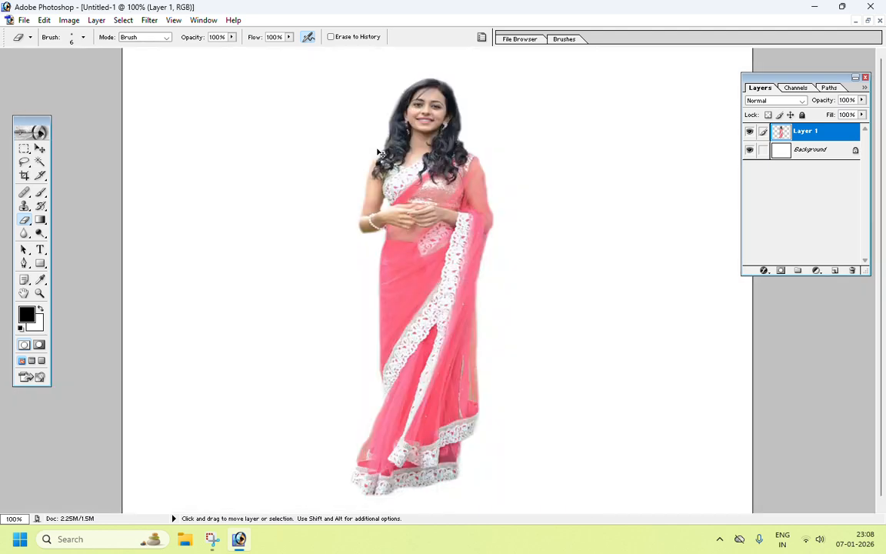
{"action": "key", "text": "ctrl+minus"}
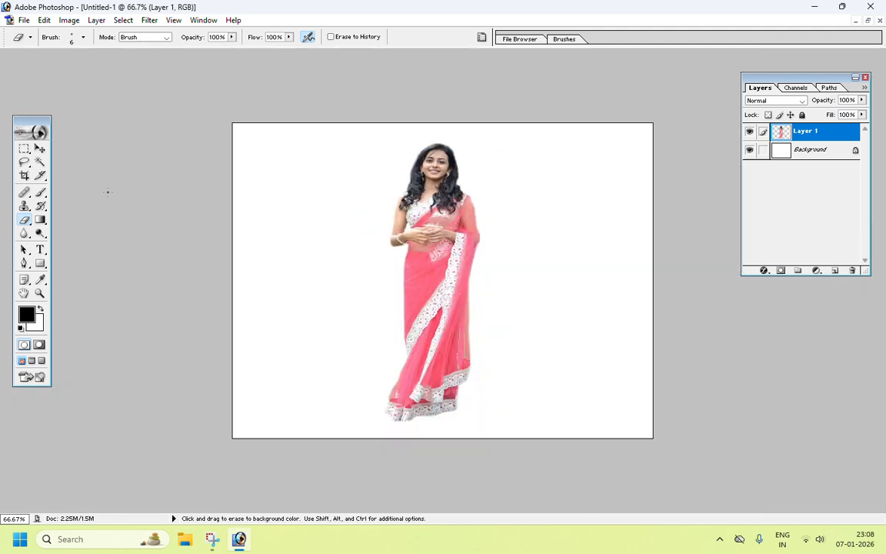
Step: Move the cutout slightly to the left on the canvas
{"action": "left_click", "coordinate": [43, 150]}
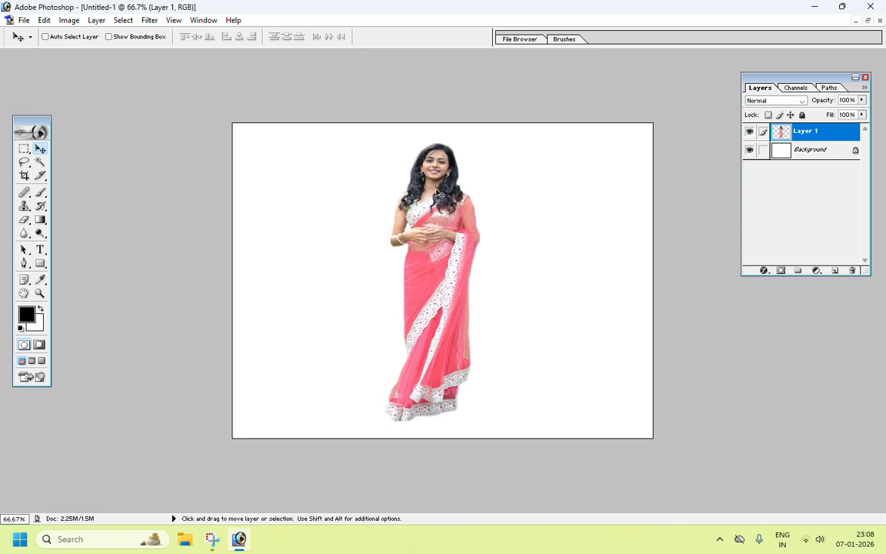
{"action": "left_click_drag", "start_coordinate": [439, 194], "coordinate": [399, 195]}
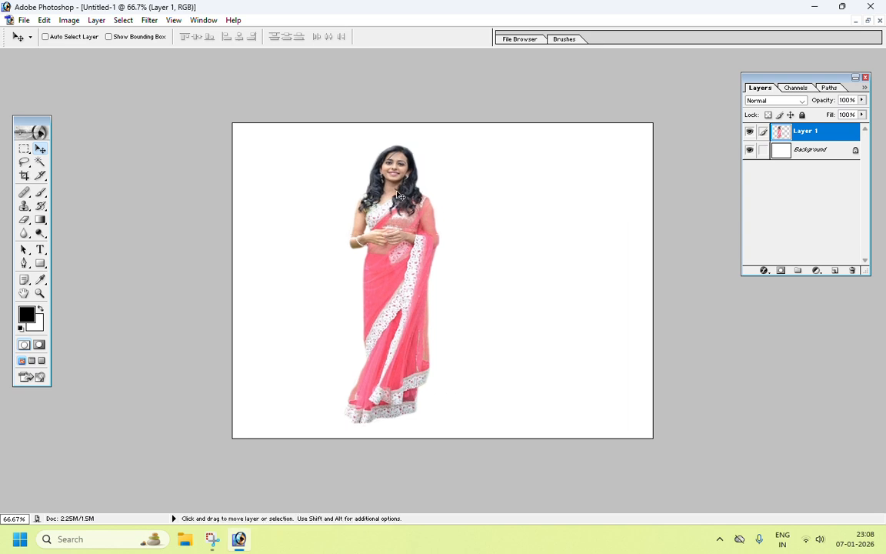
Step: Move the woman cutout further left, minimize the original sari photo, and move the new document window aside
{"action": "left_click_drag", "start_coordinate": [397, 191], "coordinate": [360, 199]}
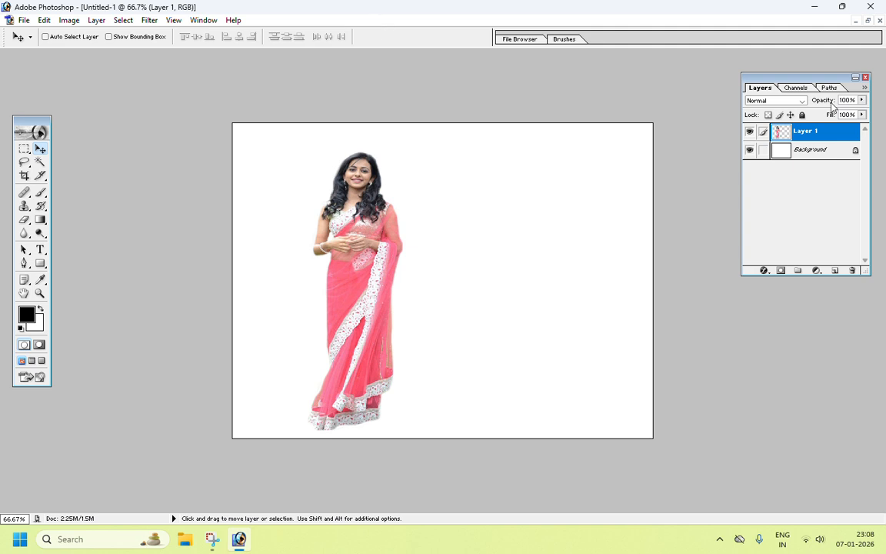
{"action": "left_click", "coordinate": [866, 21]}
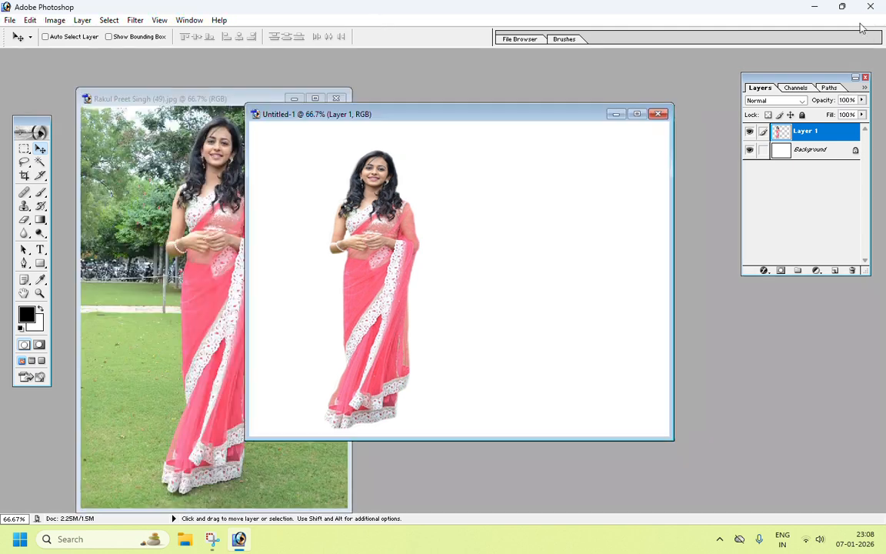
{"action": "left_click", "coordinate": [294, 98]}
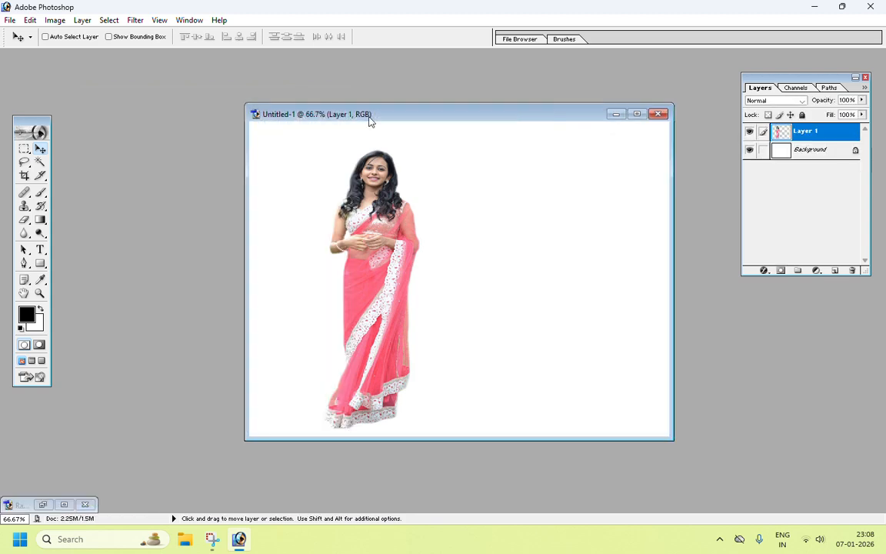
{"action": "left_click_drag", "start_coordinate": [370, 120], "coordinate": [164, 136]}
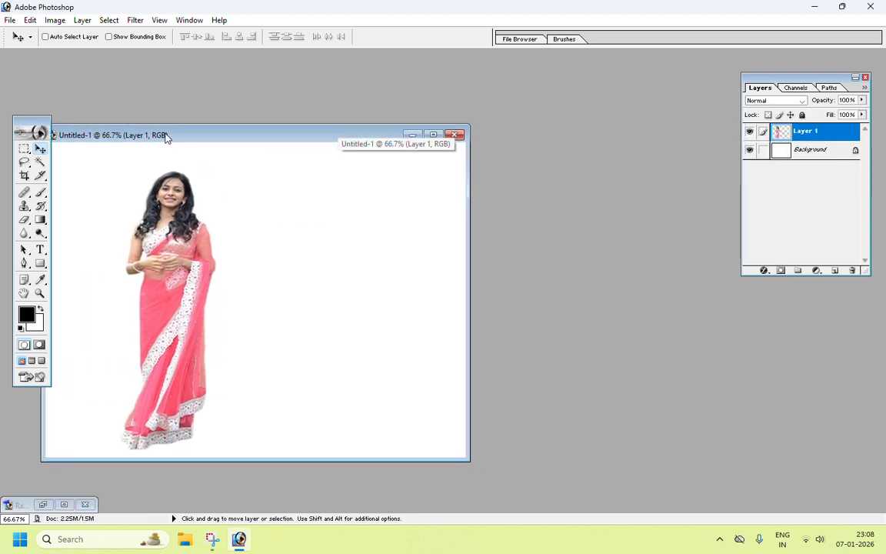
Step: Open the photo Ajay Devgan (18).jpg from the PHOTOS ALL folder
{"action": "left_click", "coordinate": [10, 20]}
{"action": "left_click", "coordinate": [31, 48]}
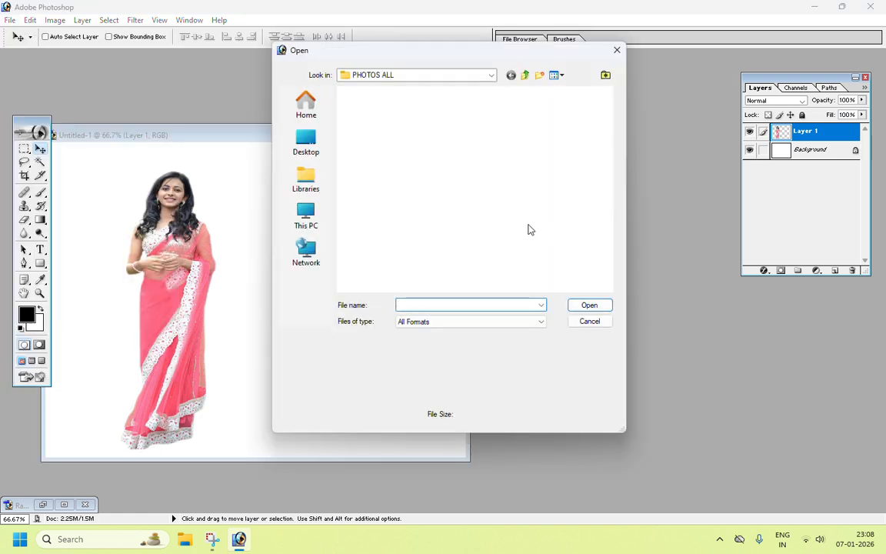
{"action": "left_click", "coordinate": [422, 206]}
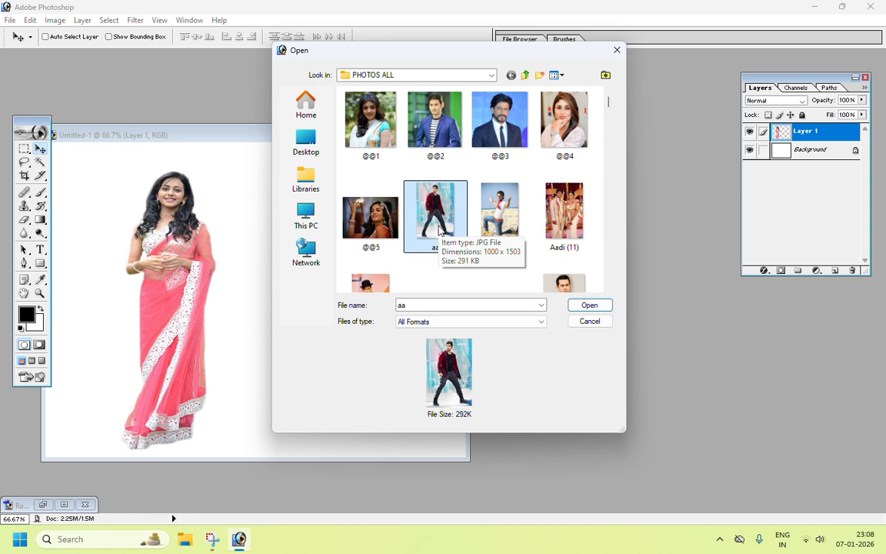
{"action": "double_click", "coordinate": [402, 306]}
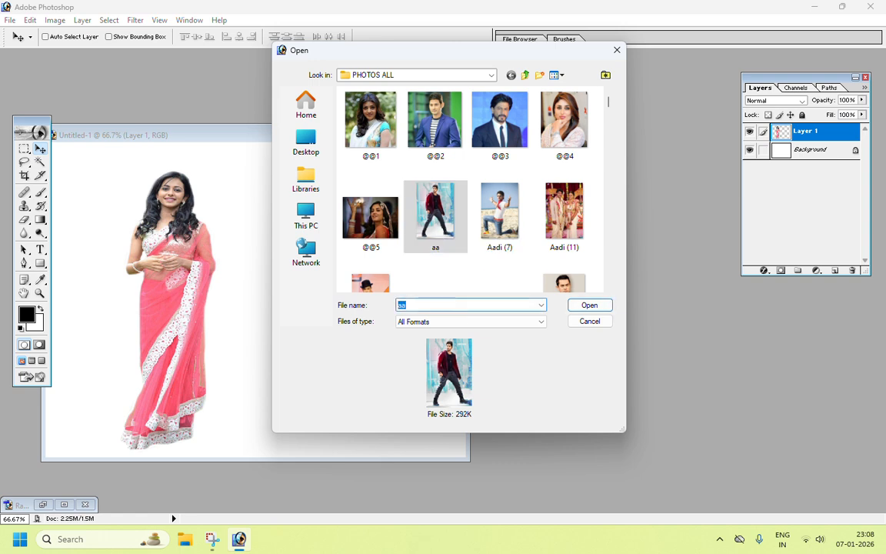
{"action": "type", "text": "ajay"}
{"action": "key", "text": "Down"}
{"action": "key", "text": "Down"}
{"action": "key", "text": "Down"}
{"action": "key", "text": "Down"}
{"action": "key", "text": "Down"}
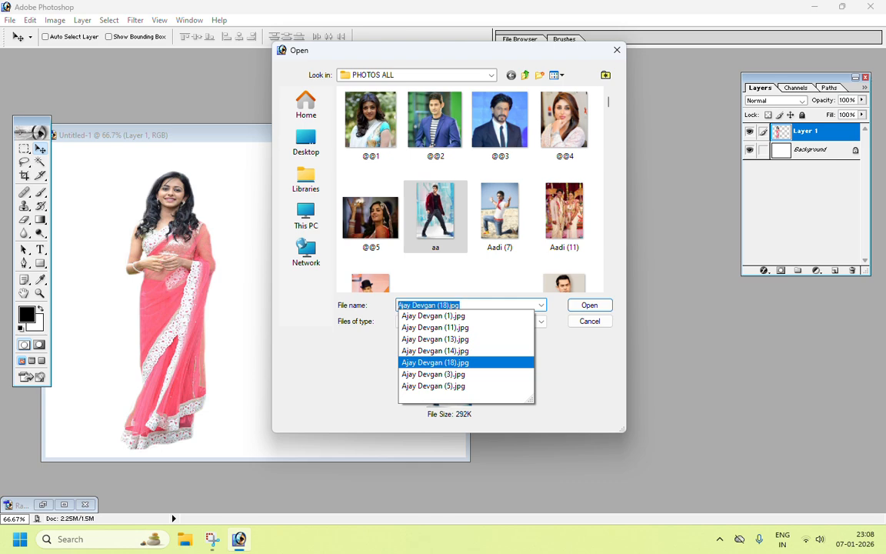
{"action": "key", "text": "Return"}
{"action": "left_click_drag", "start_coordinate": [201, 62], "coordinate": [536, 146]}
{"action": "left_click", "coordinate": [588, 144]}
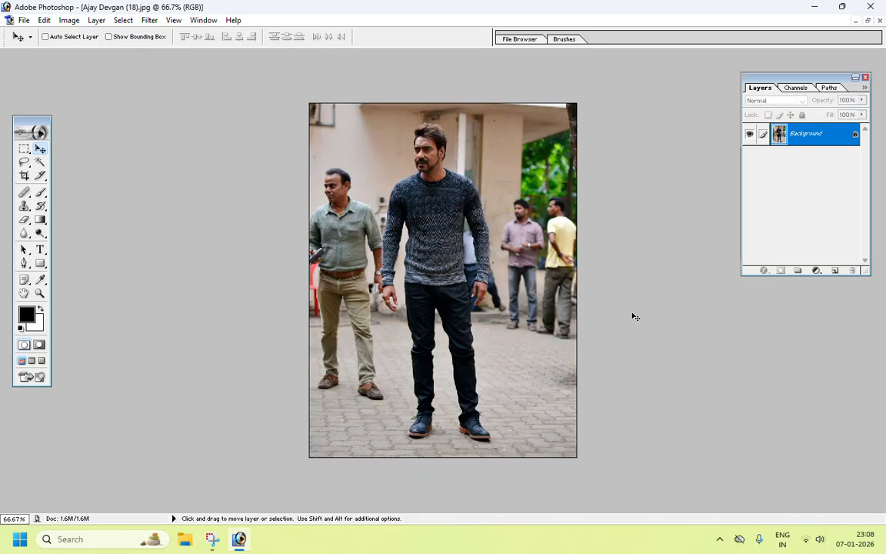
Step: Try tracing the man's left shoulder with the Pen tool in shape-layer mode, then undo the filled shape
{"action": "key", "text": "ctrl+plus"}
{"action": "key", "text": "ctrl+plus"}
{"action": "key", "text": "ctrl+plus"}
{"action": "key", "text": "space"}
{"action": "left_click_drag", "start_coordinate": [419, 165], "coordinate": [467, 358]}
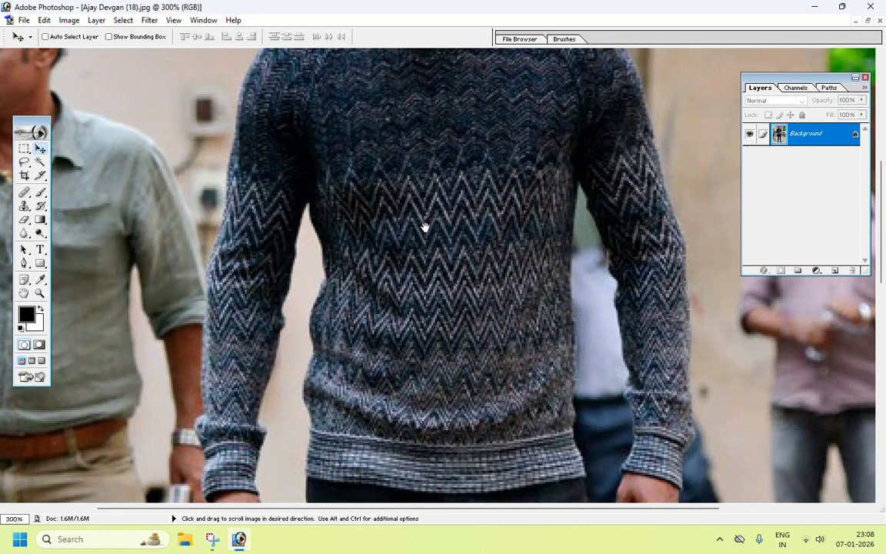
{"action": "left_click_drag", "start_coordinate": [361, 66], "coordinate": [423, 368]}
{"action": "key", "text": "space"}
{"action": "left_click_drag", "start_coordinate": [136, 266], "coordinate": [121, 150]}
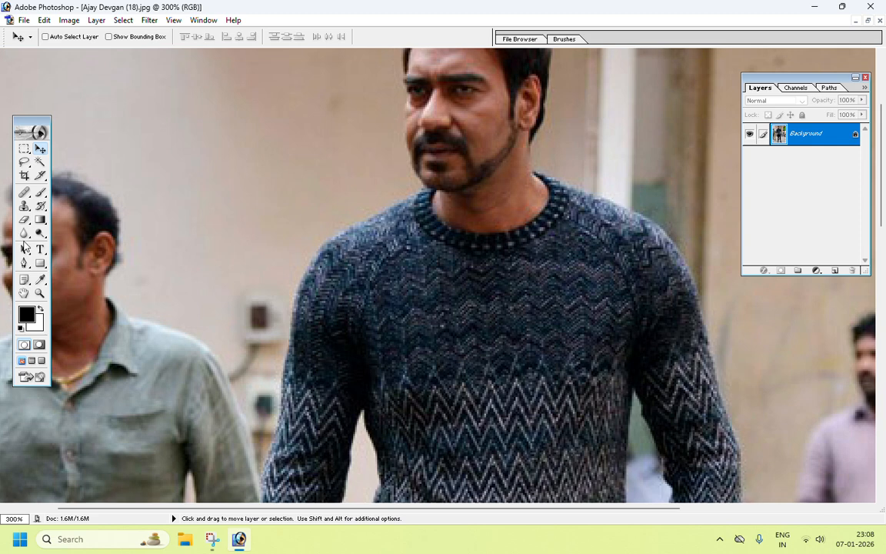
{"action": "left_click", "coordinate": [24, 264]}
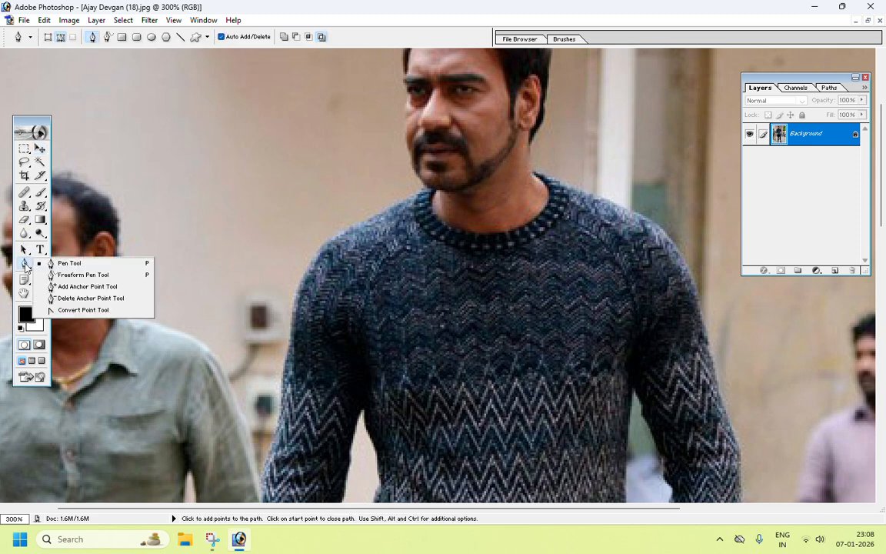
{"action": "left_click", "coordinate": [66, 265]}
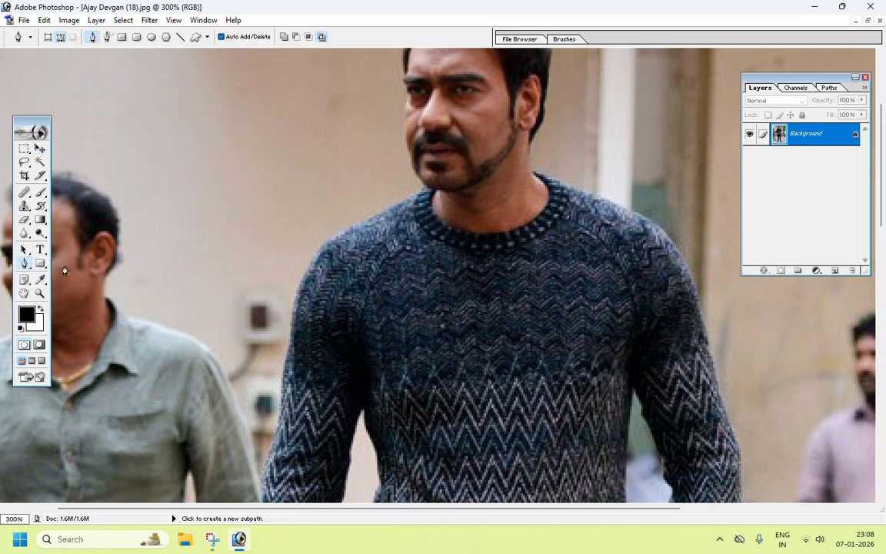
{"action": "left_click", "coordinate": [47, 36]}
{"action": "left_click", "coordinate": [297, 299]}
{"action": "left_click", "coordinate": [298, 260]}
{"action": "left_click", "coordinate": [326, 235]}
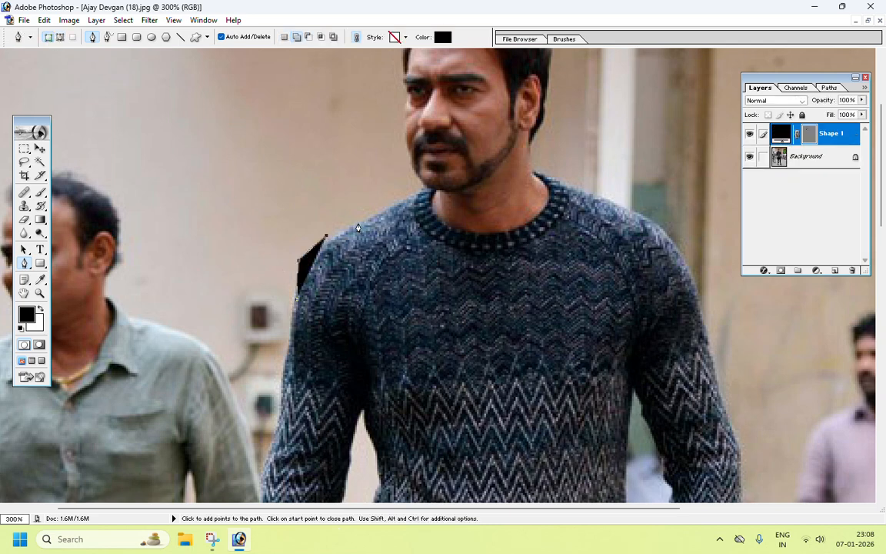
{"action": "left_click", "coordinate": [358, 223]}
{"action": "left_click", "coordinate": [383, 213]}
{"action": "left_click", "coordinate": [413, 206]}
{"action": "left_click", "coordinate": [440, 195]}
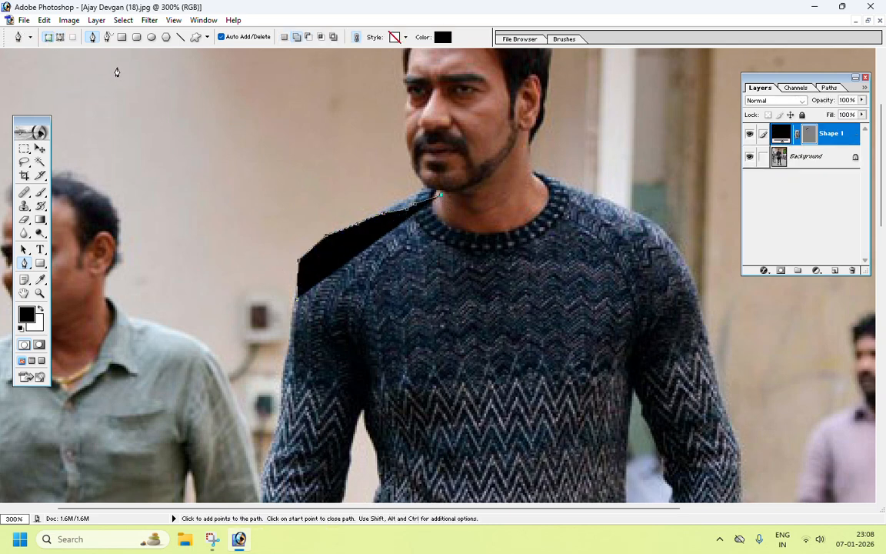
{"action": "left_click", "coordinate": [23, 20]}
{"action": "left_click", "coordinate": [47, 162]}
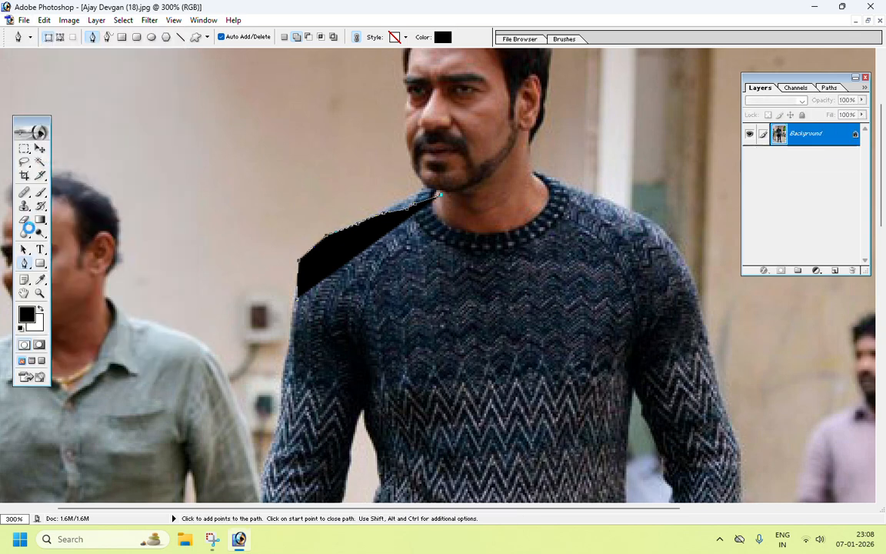
Step: Switch the Pen tool to path mode and trace from the man's left arm up the shoulder to his neck
{"action": "left_click_drag", "start_coordinate": [24, 263], "coordinate": [52, 265]}
{"action": "left_click", "coordinate": [68, 264]}
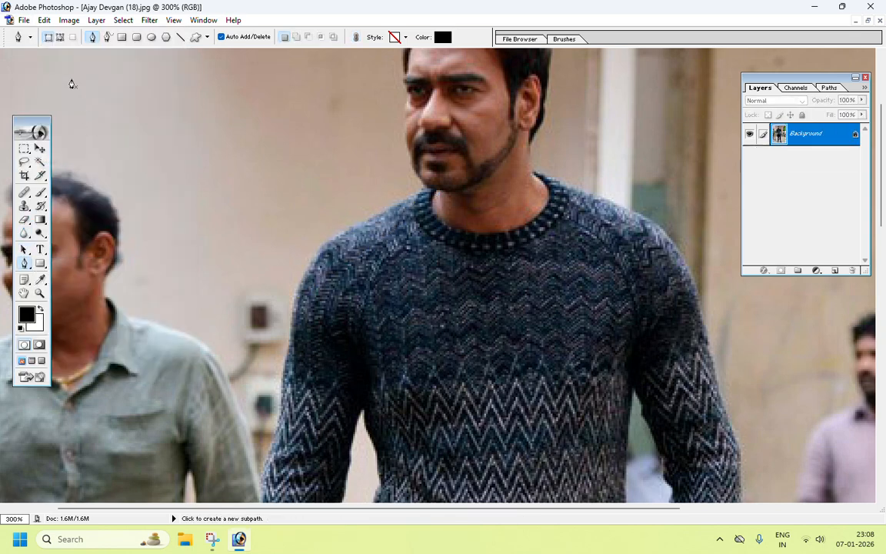
{"action": "left_click", "coordinate": [60, 36]}
{"action": "left_click", "coordinate": [291, 314]}
{"action": "left_click", "coordinate": [302, 275]}
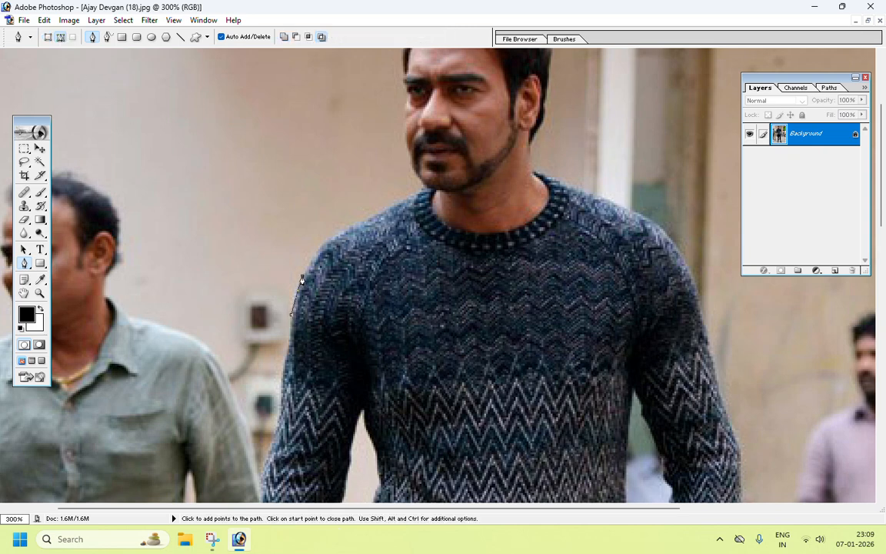
{"action": "left_click", "coordinate": [317, 245]}
{"action": "left_click", "coordinate": [340, 228]}
{"action": "left_click", "coordinate": [393, 208]}
{"action": "left_click_drag", "start_coordinate": [380, 158], "coordinate": [330, 311]}
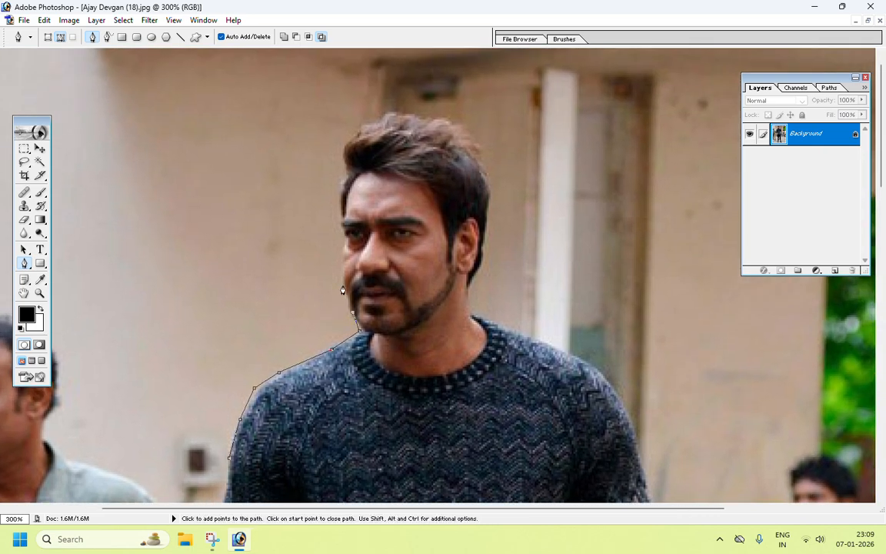
Step: Continue the path around the man's face and hair and down the right side of his body
{"action": "left_click", "coordinate": [341, 216]}
{"action": "left_click", "coordinate": [344, 152]}
{"action": "left_click", "coordinate": [347, 140]}
{"action": "left_click", "coordinate": [363, 125]}
{"action": "left_click", "coordinate": [386, 112]}
{"action": "left_click", "coordinate": [429, 113]}
{"action": "left_click", "coordinate": [454, 121]}
{"action": "left_click", "coordinate": [489, 176]}
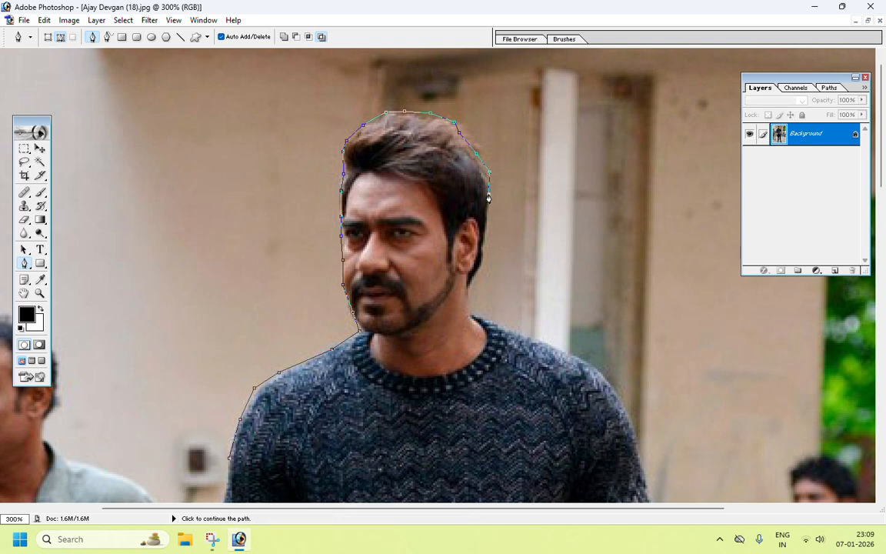
{"action": "left_click", "coordinate": [489, 206]}
{"action": "left_click", "coordinate": [488, 236]}
{"action": "left_click", "coordinate": [482, 262]}
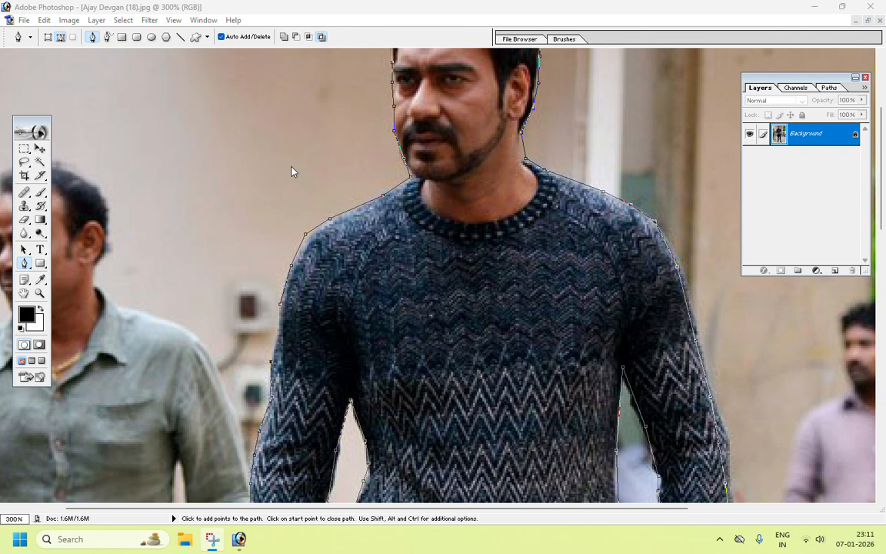
Step: Add the last anchors up the left arm, undo two stray points, and close the path at its start
{"action": "left_click", "coordinate": [277, 357]}
{"action": "left_click", "coordinate": [277, 343]}
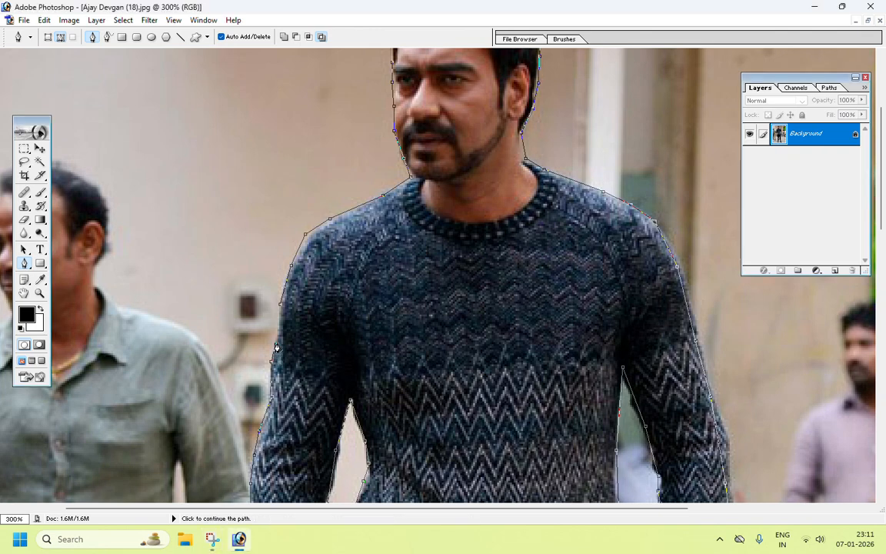
{"action": "left_click", "coordinate": [312, 343]}
{"action": "left_click", "coordinate": [329, 312]}
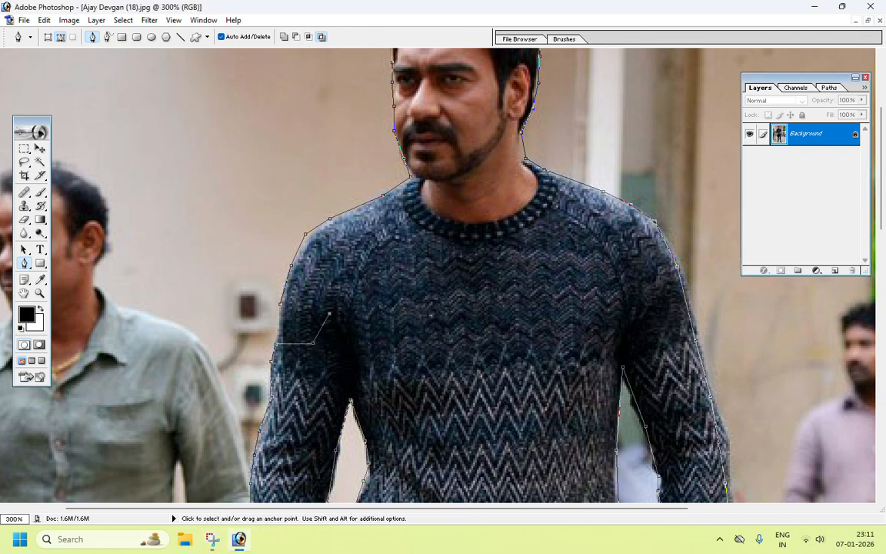
{"action": "key", "text": "ctrl+alt+z"}
{"action": "key", "text": "ctrl+alt+z"}
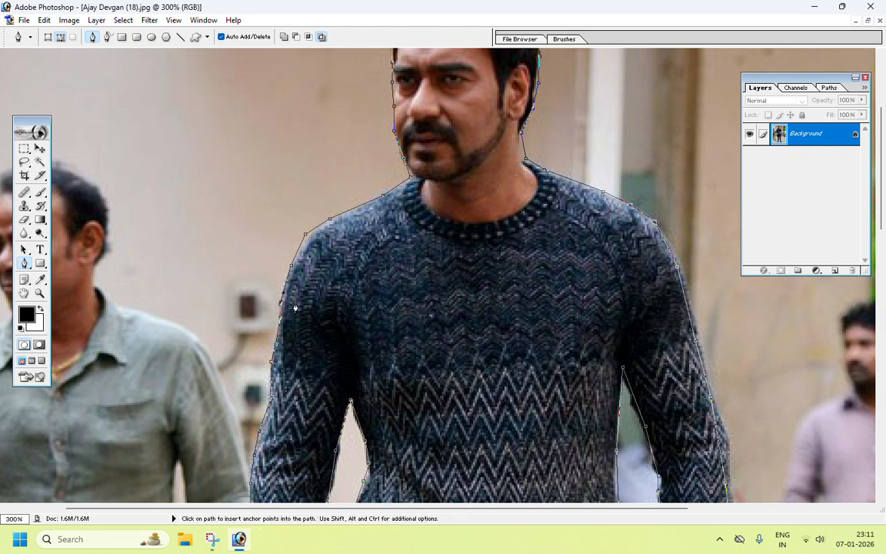
{"action": "left_click", "coordinate": [282, 310]}
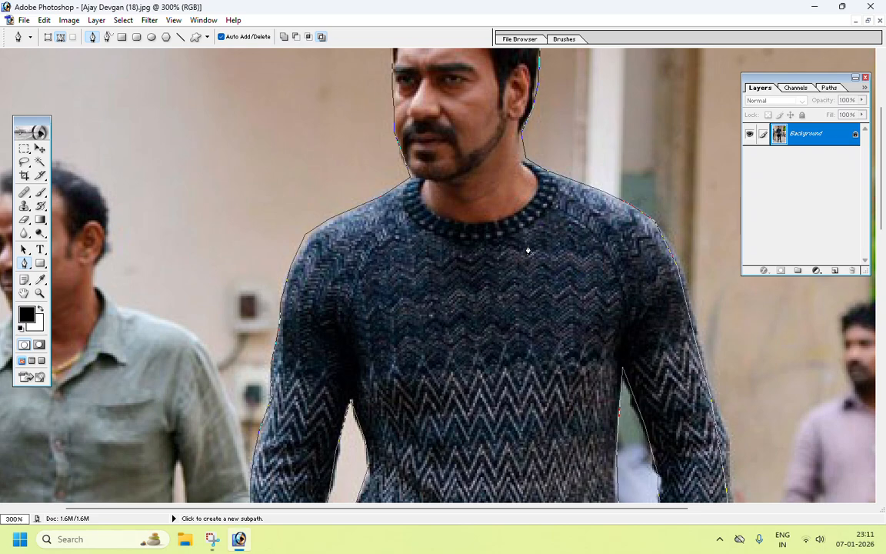
Step: Convert the closed path into a selection with a 2-pixel feather radius
{"action": "key", "text": "ctrl+minus"}
{"action": "key", "text": "ctrl+minus"}
{"action": "key", "text": "ctrl+minus"}
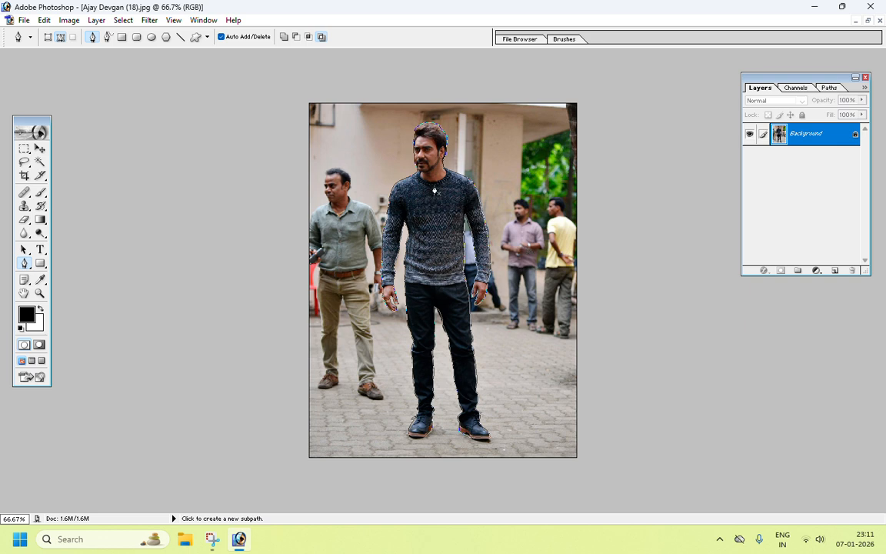
{"action": "right_click", "coordinate": [436, 191]}
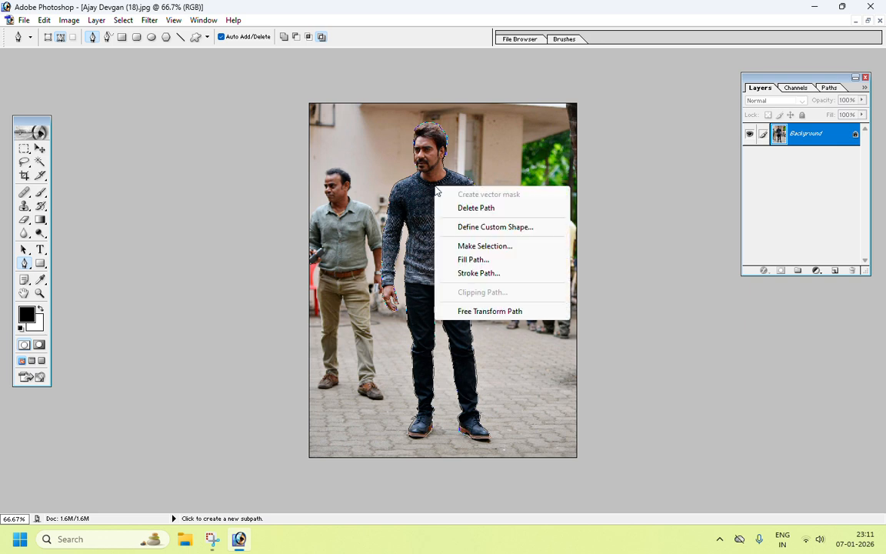
{"action": "left_click", "coordinate": [473, 245]}
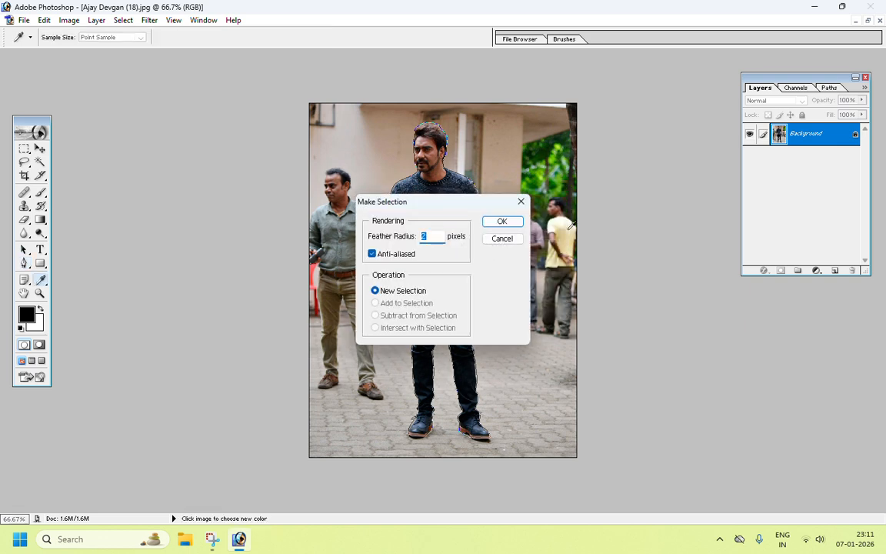
{"action": "type", "text": "2"}
{"action": "left_click", "coordinate": [508, 222]}
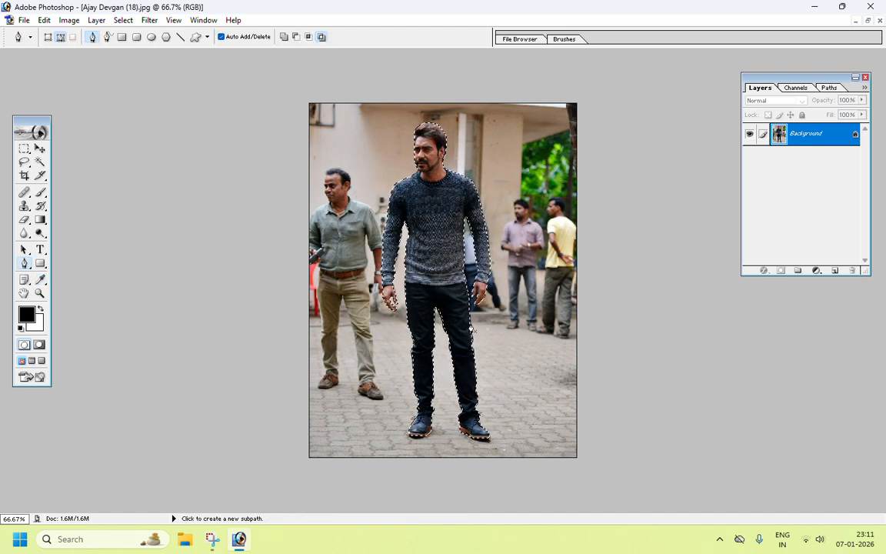
Step: Invert the selection and then invert it back
{"action": "left_click", "coordinate": [123, 20]}
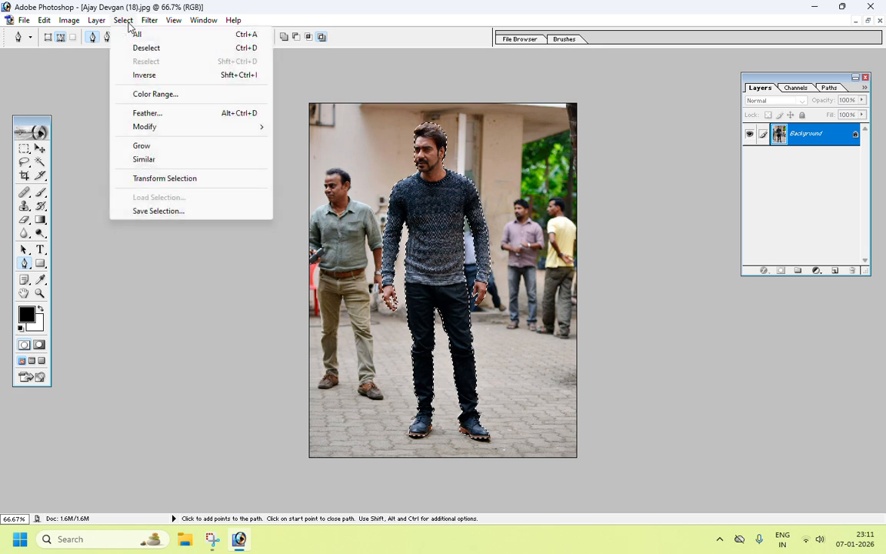
{"action": "left_click", "coordinate": [145, 74]}
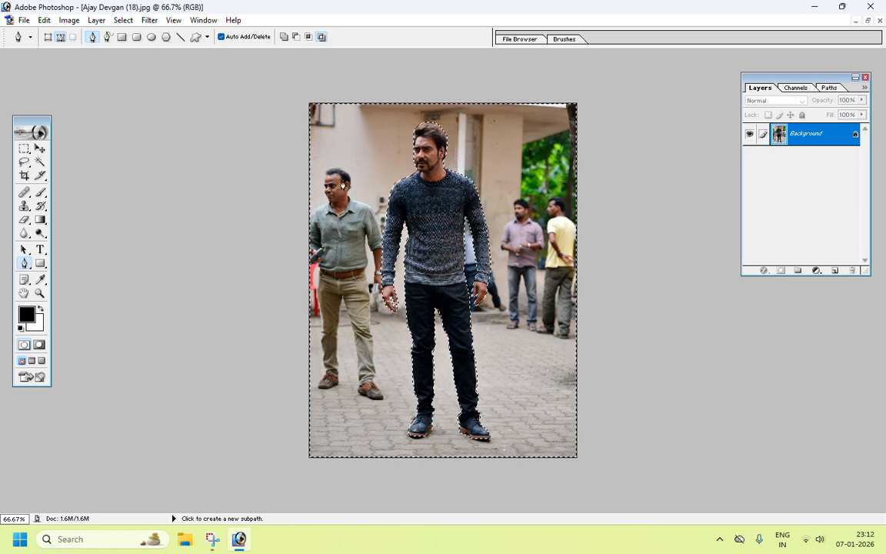
{"action": "left_click", "coordinate": [123, 20]}
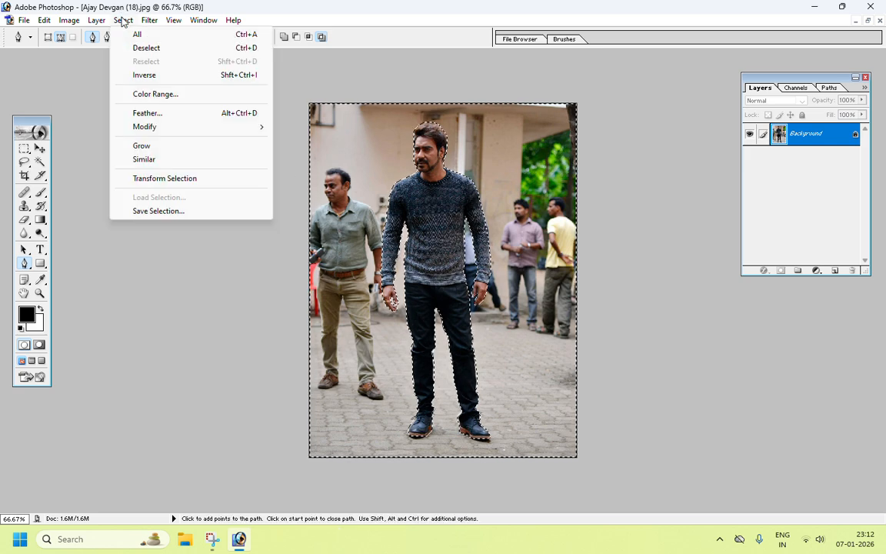
{"action": "left_click", "coordinate": [144, 76]}
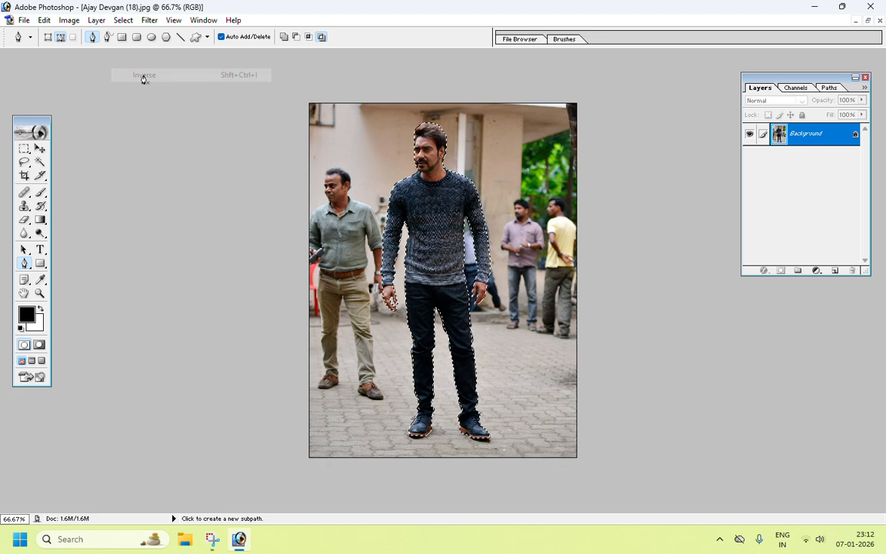
Step: Drag the selected man with the Move tool into the new white document beside the woman
{"action": "left_click", "coordinate": [868, 21]}
{"action": "left_click", "coordinate": [40, 148]}
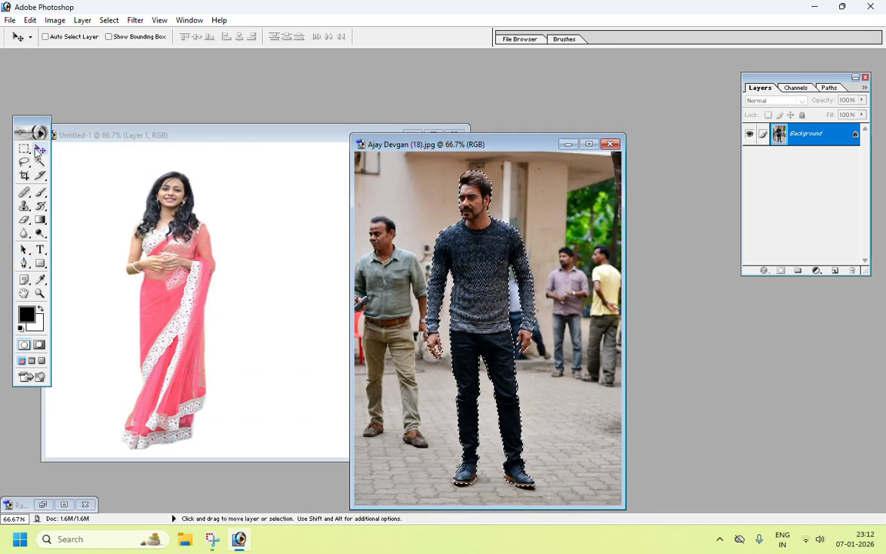
{"action": "left_click_drag", "start_coordinate": [476, 204], "coordinate": [283, 208]}
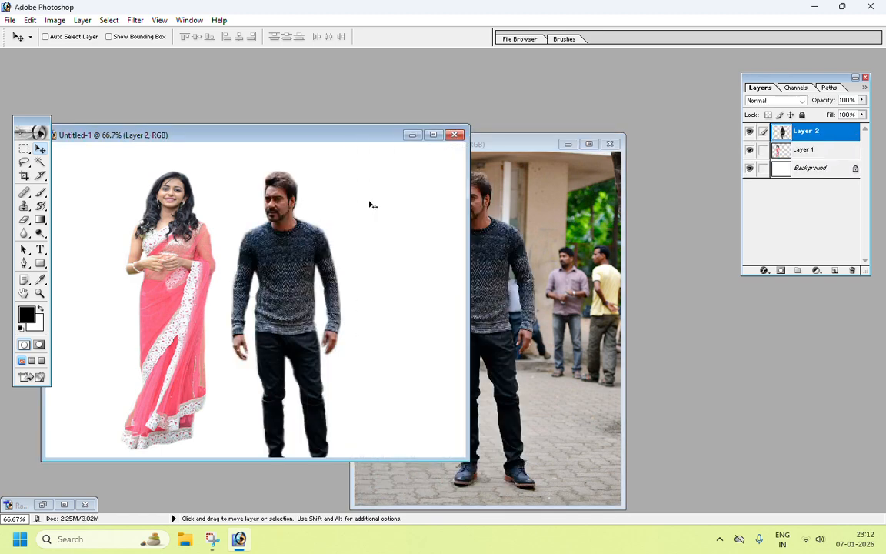
Step: Minimize the man's source photo and nudge the man slightly upward in the composite
{"action": "left_click", "coordinate": [567, 146]}
{"action": "left_click_drag", "start_coordinate": [323, 138], "coordinate": [400, 138]}
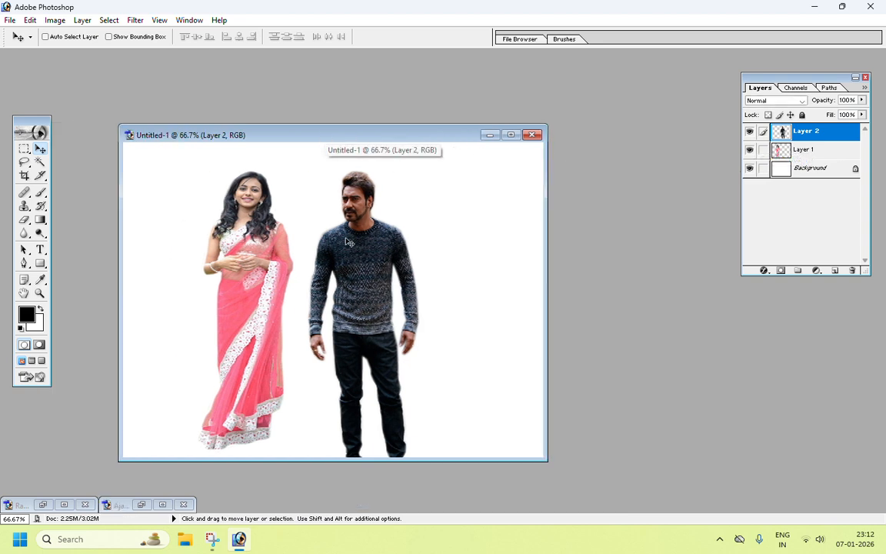
{"action": "left_click_drag", "start_coordinate": [358, 252], "coordinate": [355, 227]}
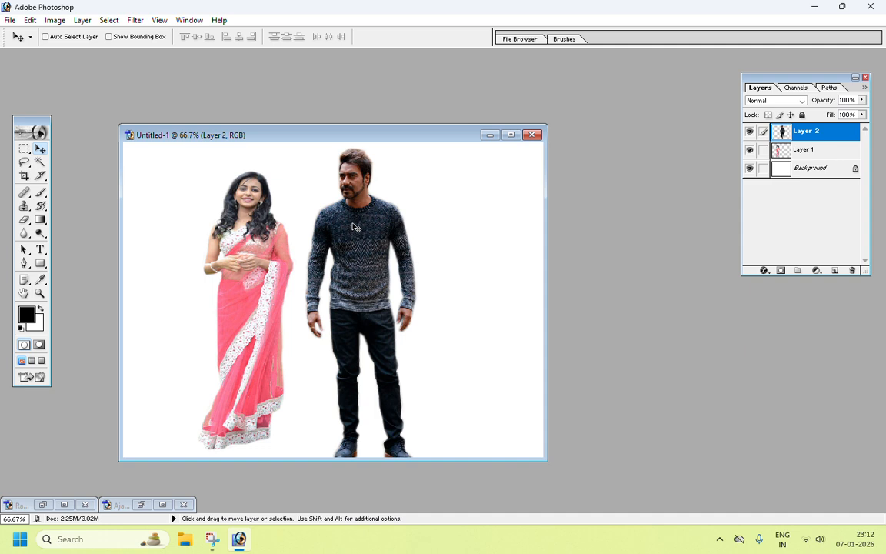
Step: Scale the man down with Free Transform to about 93.5% width and 92.7% height
{"action": "key", "text": "ctrl+t"}
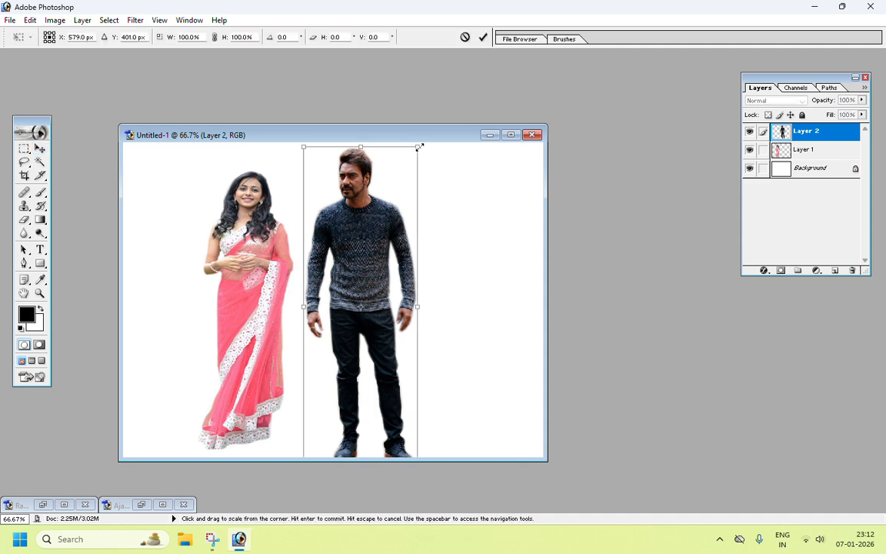
{"action": "left_click_drag", "start_coordinate": [419, 146], "coordinate": [397, 179]}
{"action": "mouse_move", "coordinate": [357, 236]}
{"action": "left_mouse_down"}
{"action": "mouse_move", "coordinate": [356, 214]}
{"action": "mouse_move", "coordinate": [355, 225]}
{"action": "left_mouse_up"}
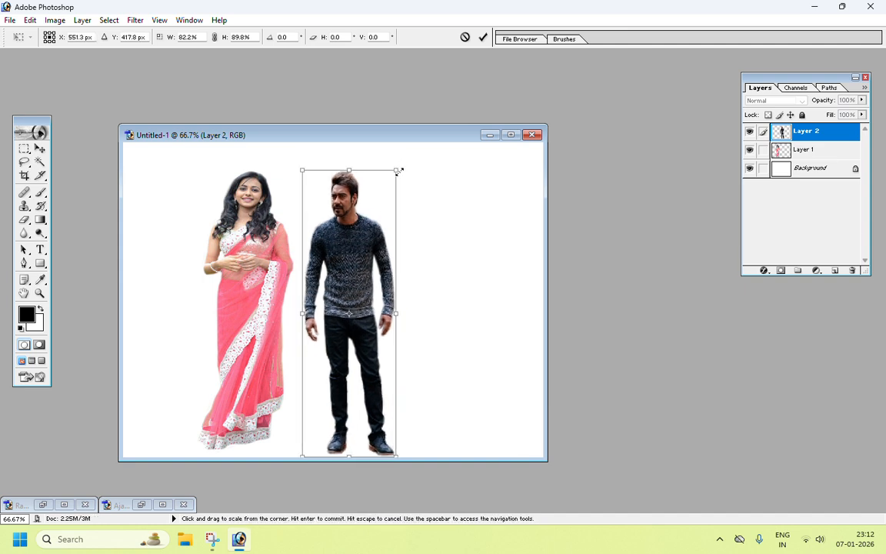
{"action": "left_click_drag", "start_coordinate": [397, 170], "coordinate": [408, 162]}
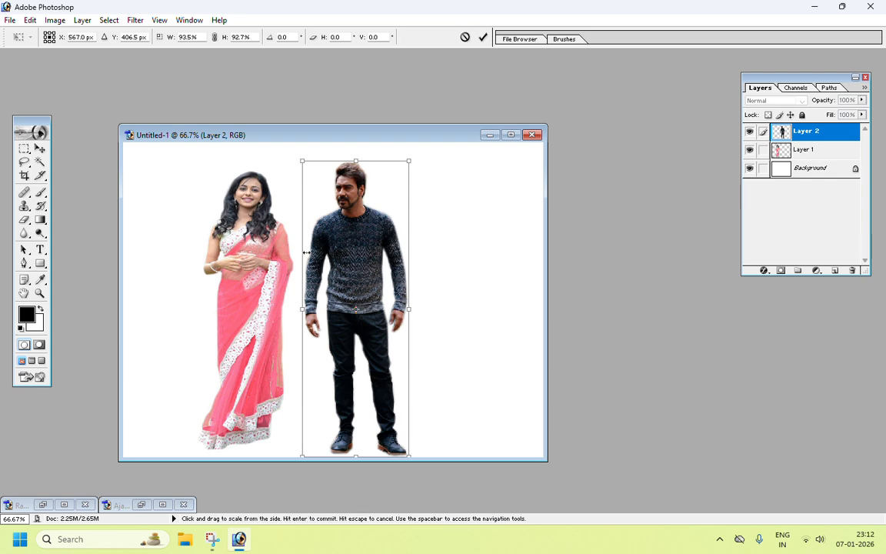
{"action": "key", "text": "Return"}
Step: Erase the leftover fringe along the edge of the man's sleeve with the Eraser tool
{"action": "left_click", "coordinate": [511, 135]}
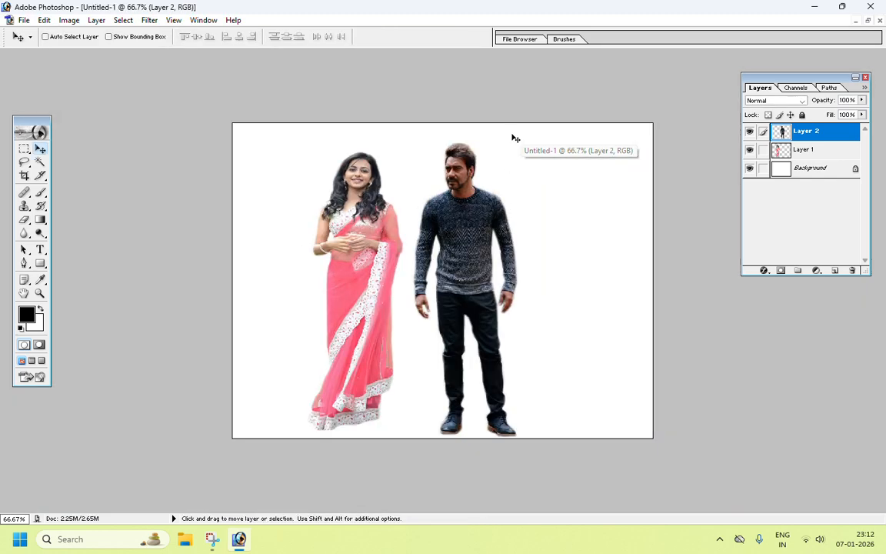
{"action": "key", "text": "ctrl+plus"}
{"action": "key", "text": "ctrl+plus"}
{"action": "key", "text": "ctrl+plus"}
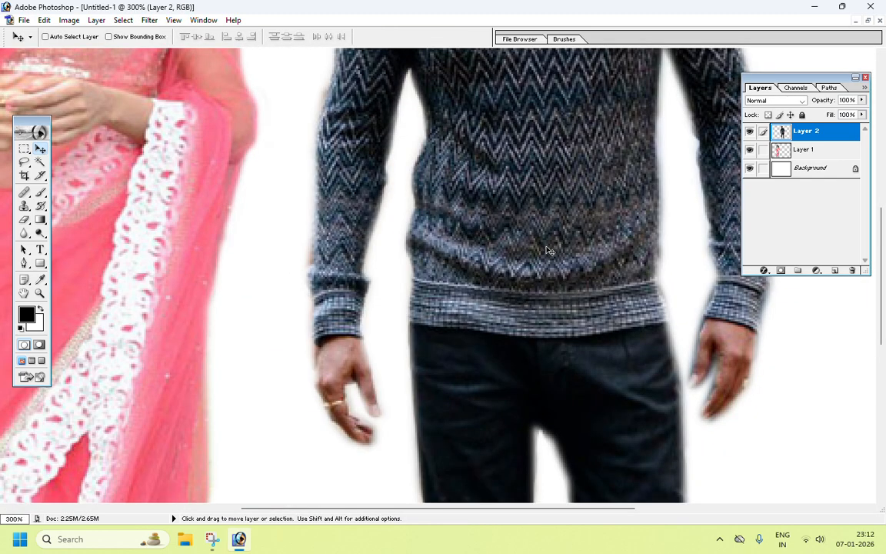
{"action": "left_click_drag", "start_coordinate": [388, 233], "coordinate": [417, 292]}
{"action": "left_click_drag", "start_coordinate": [392, 344], "coordinate": [481, 402]}
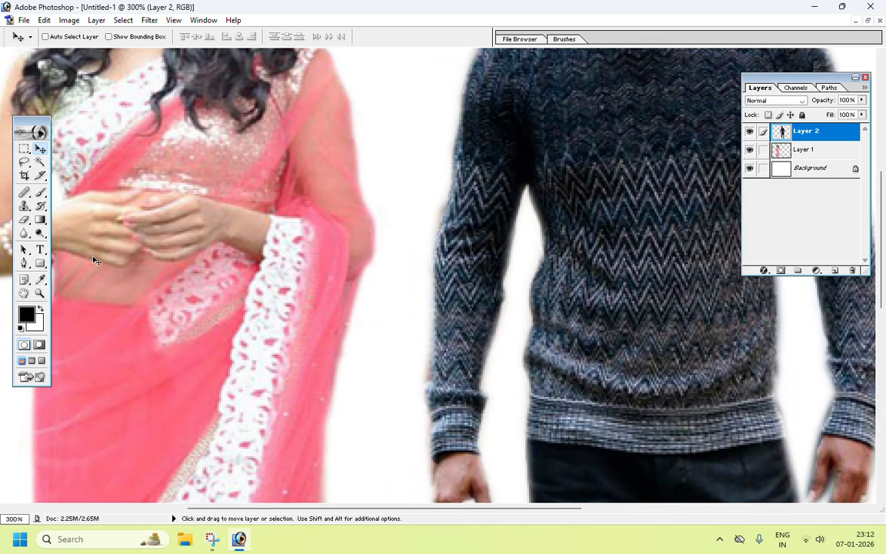
{"action": "left_click", "coordinate": [26, 223]}
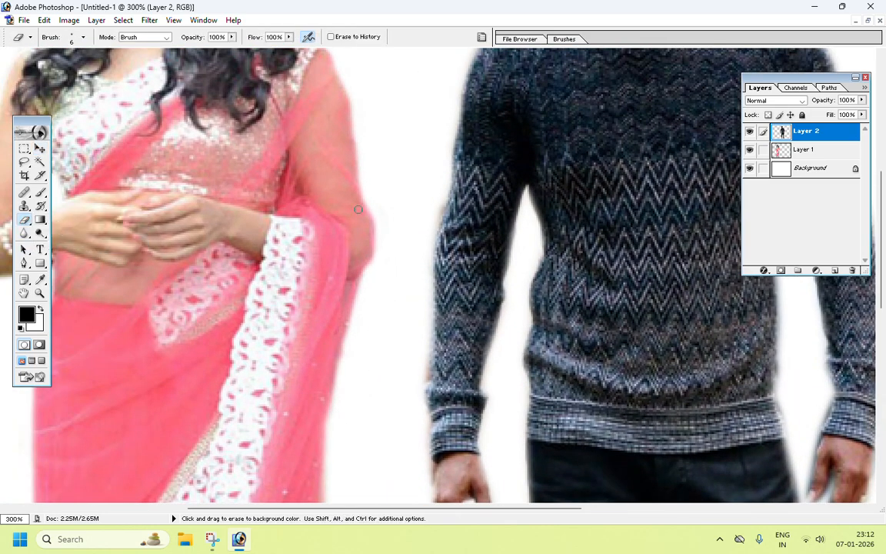
{"action": "mouse_move", "coordinate": [429, 346]}
{"action": "left_mouse_down"}
{"action": "mouse_move", "coordinate": [428, 475]}
{"action": "mouse_move", "coordinate": [433, 464]}
{"action": "left_mouse_up"}
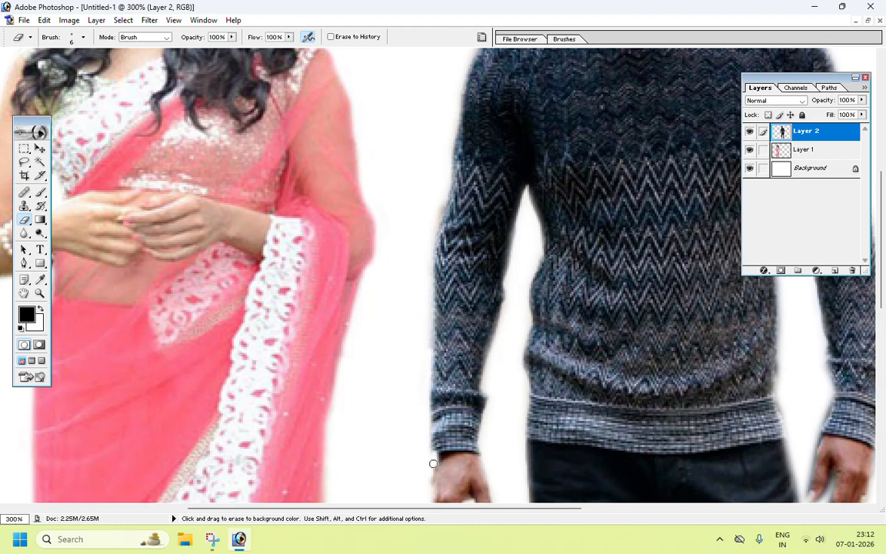
Step: Inspect the man's cutout edges around the shoulders, sleeves and hands
{"action": "scroll", "coordinate": [419, 338], "scroll_direction": "up", "scroll_amount": 5}
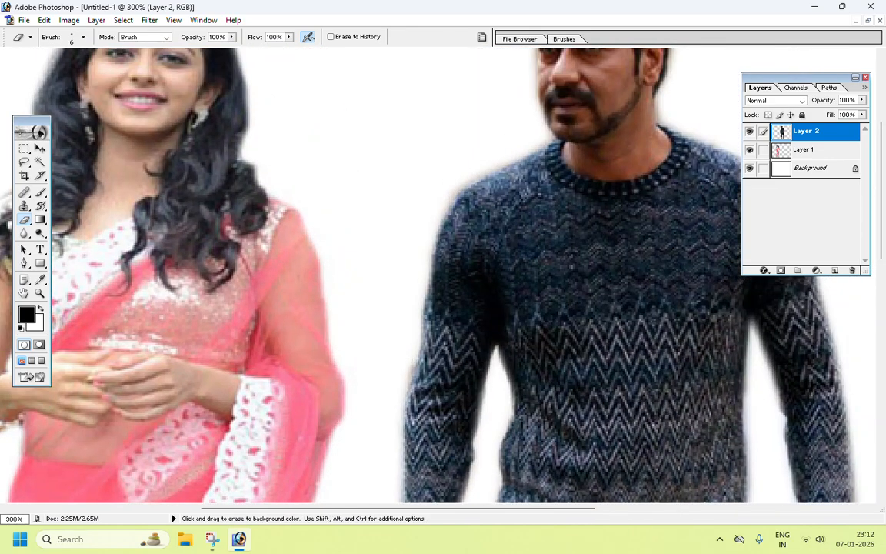
{"action": "scroll", "coordinate": [478, 145], "scroll_direction": "up", "scroll_amount": 4}
{"action": "scroll", "coordinate": [366, 285], "scroll_direction": "right", "scroll_amount": 3}
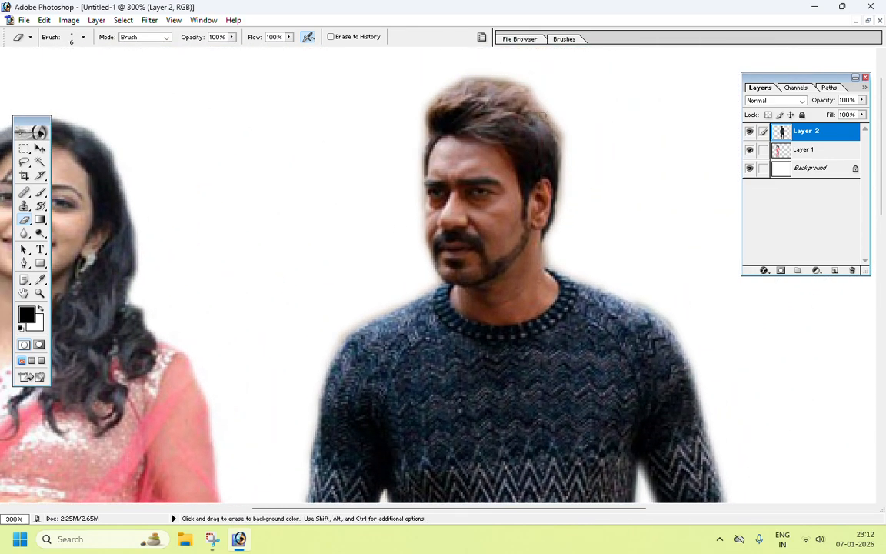
{"action": "scroll", "coordinate": [569, 165], "scroll_direction": "down", "scroll_amount": 4}
{"action": "scroll", "coordinate": [552, 153], "scroll_direction": "right", "scroll_amount": 2}
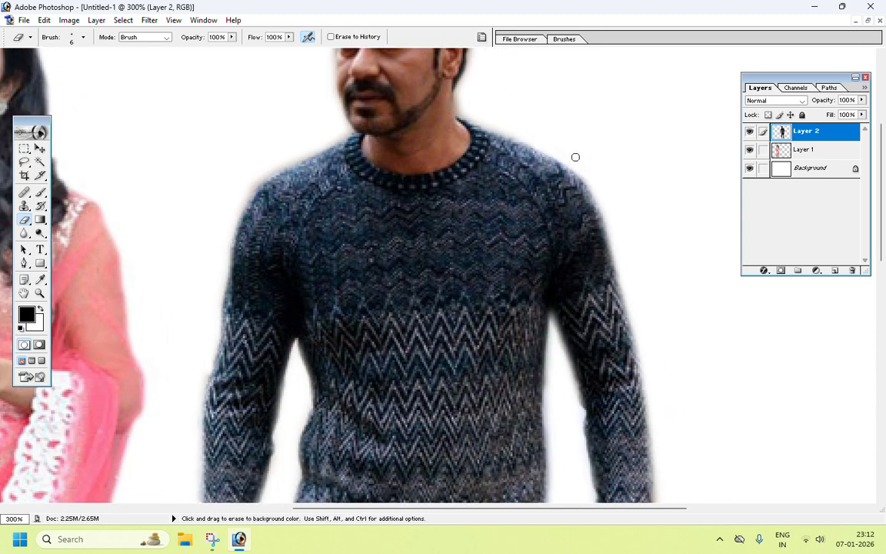
{"action": "left_click_drag", "start_coordinate": [569, 166], "coordinate": [572, 206]}
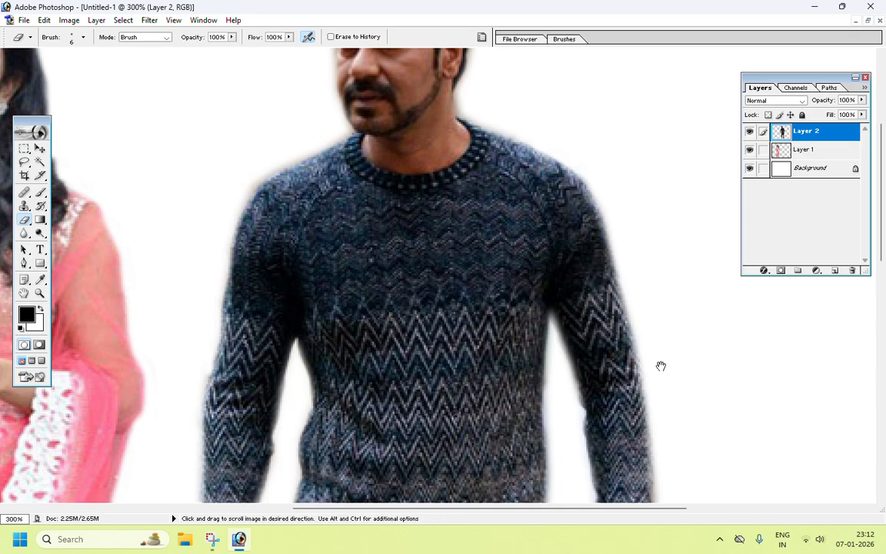
{"action": "scroll", "coordinate": [663, 366], "scroll_direction": "down", "scroll_amount": 5}
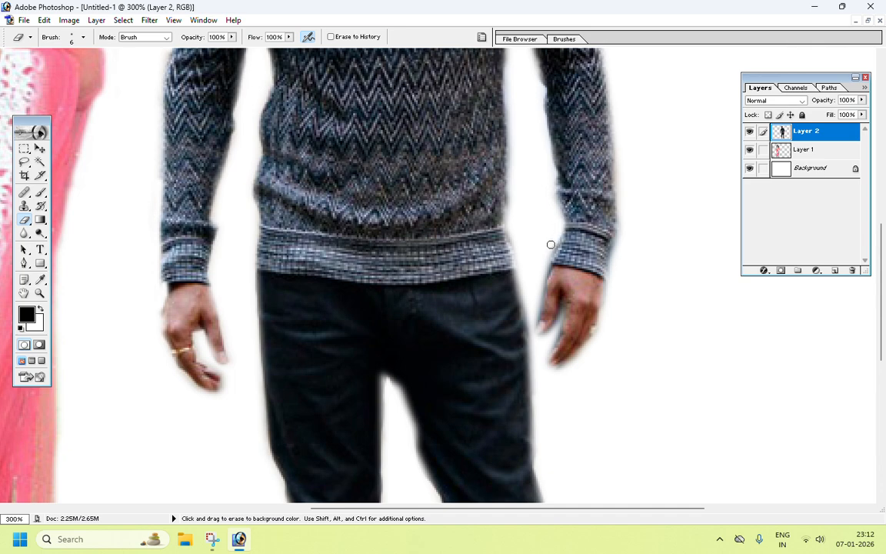
{"action": "key", "text": "ctrl+0"}
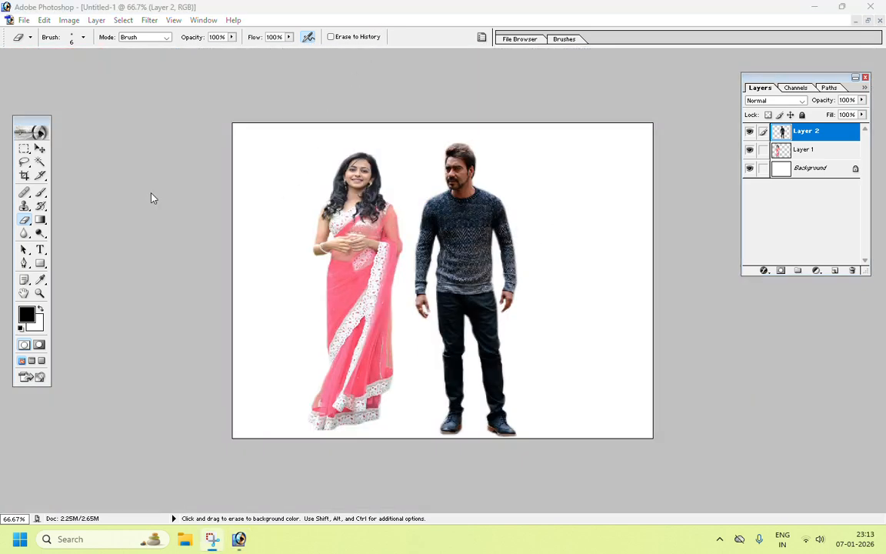
Step: Switch to the Move tool and shift the man to the right, away from the woman
{"action": "left_click", "coordinate": [47, 150]}
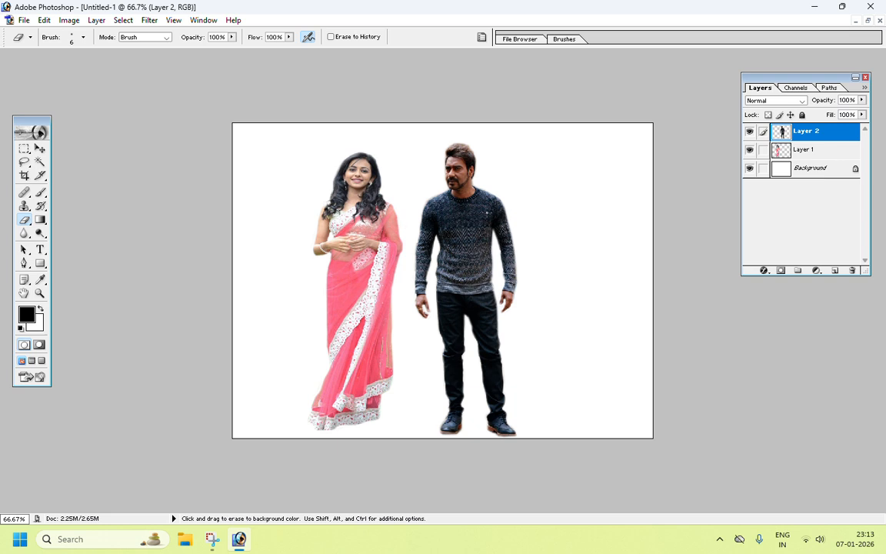
{"action": "left_click", "coordinate": [41, 148]}
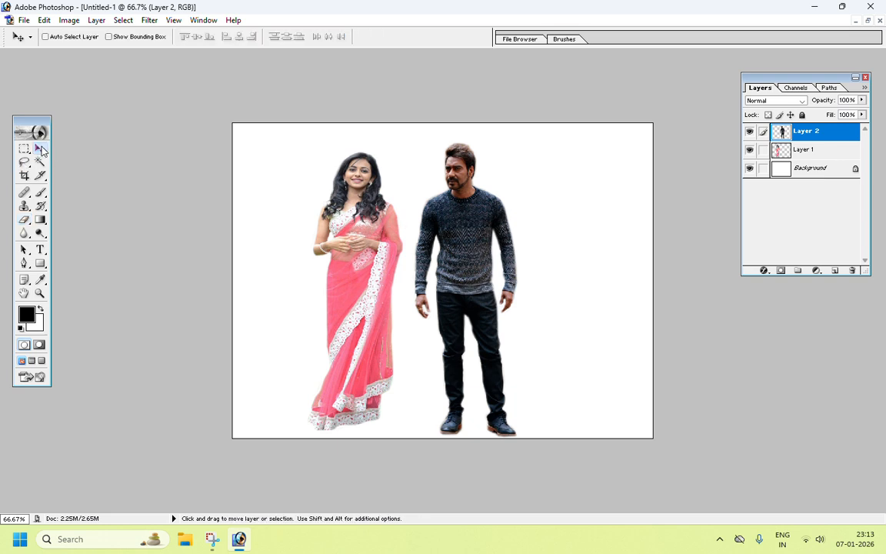
{"action": "left_click_drag", "start_coordinate": [473, 217], "coordinate": [507, 218]}
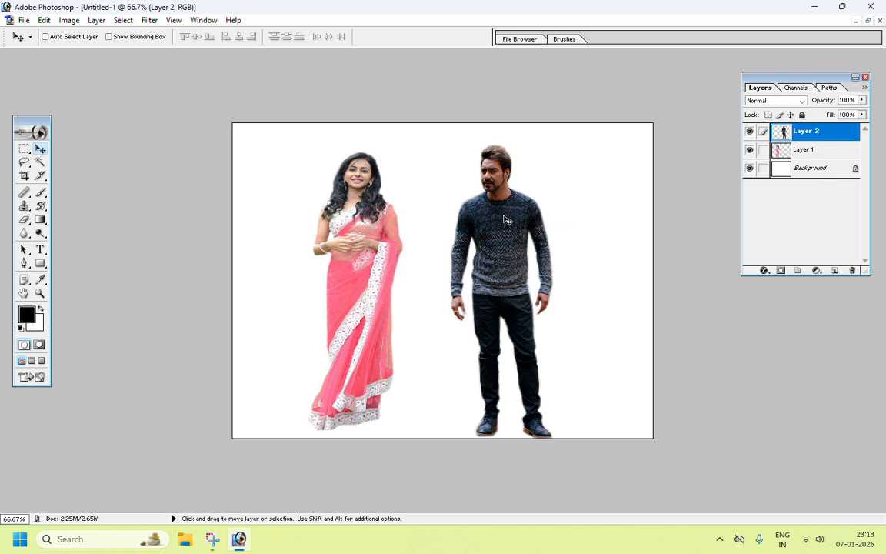
Step: Widen the man slightly with Free Transform, to about 108.6% width
{"action": "key", "text": "ctrl+t"}
{"action": "mouse_move", "coordinate": [557, 293]}
{"action": "left_mouse_down"}
{"action": "mouse_move", "coordinate": [576, 291]}
{"action": "mouse_move", "coordinate": [560, 292]}
{"action": "left_mouse_up"}
{"action": "mouse_move", "coordinate": [561, 144]}
{"action": "left_mouse_down"}
{"action": "mouse_move", "coordinate": [572, 148]}
{"action": "mouse_move", "coordinate": [563, 142]}
{"action": "left_mouse_up"}
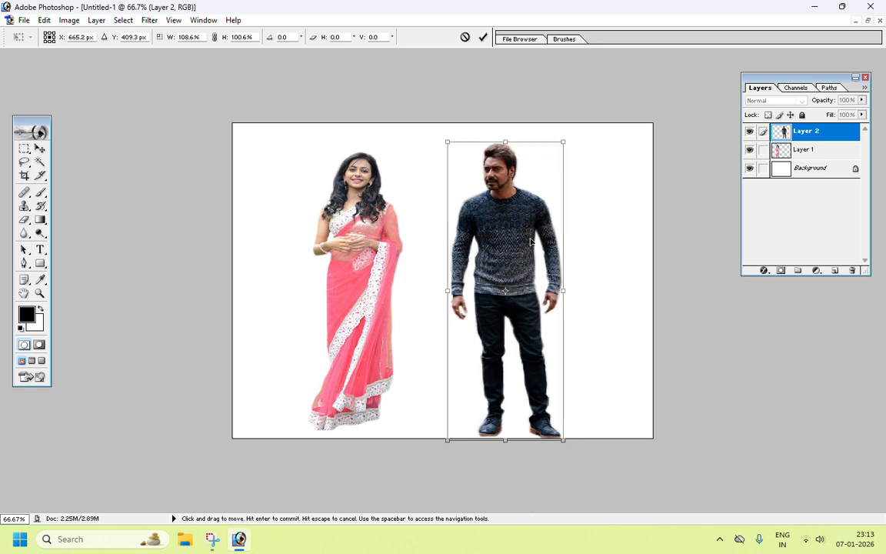
{"action": "key", "text": "Return"}
Step: Move the woman and the man closer together in the composite
{"action": "mouse_move", "coordinate": [361, 188]}
{"action": "left_mouse_down"}
{"action": "mouse_move", "coordinate": [401, 187]}
{"action": "mouse_move", "coordinate": [352, 189]}
{"action": "mouse_move", "coordinate": [366, 181]}
{"action": "left_mouse_up"}
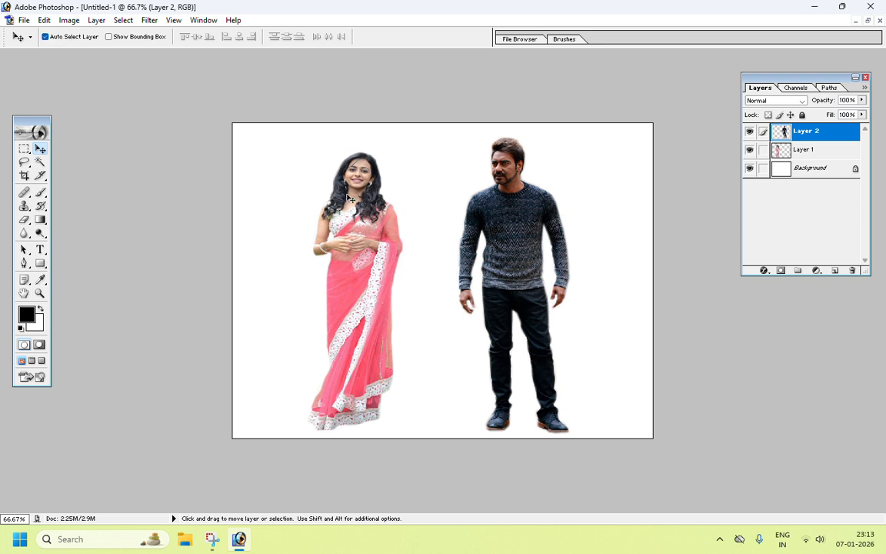
{"action": "left_click_drag", "start_coordinate": [347, 198], "coordinate": [365, 193]}
{"action": "mouse_move", "coordinate": [495, 194]}
{"action": "left_mouse_down"}
{"action": "mouse_move", "coordinate": [472, 200]}
{"action": "mouse_move", "coordinate": [487, 200]}
{"action": "left_mouse_up"}
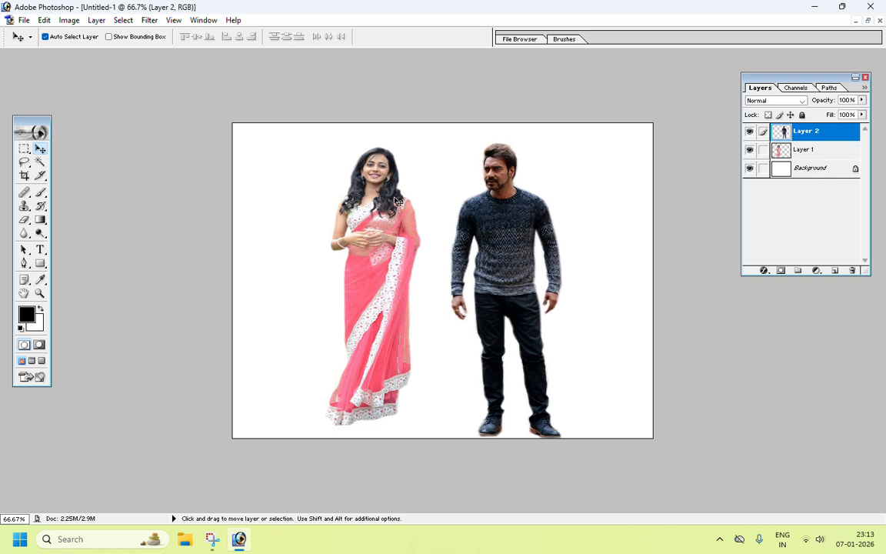
{"action": "left_click_drag", "start_coordinate": [370, 195], "coordinate": [387, 208]}
Step: Enlarge the woman slightly with Free Transform from her upper corner
{"action": "key", "text": "ctrl+t"}
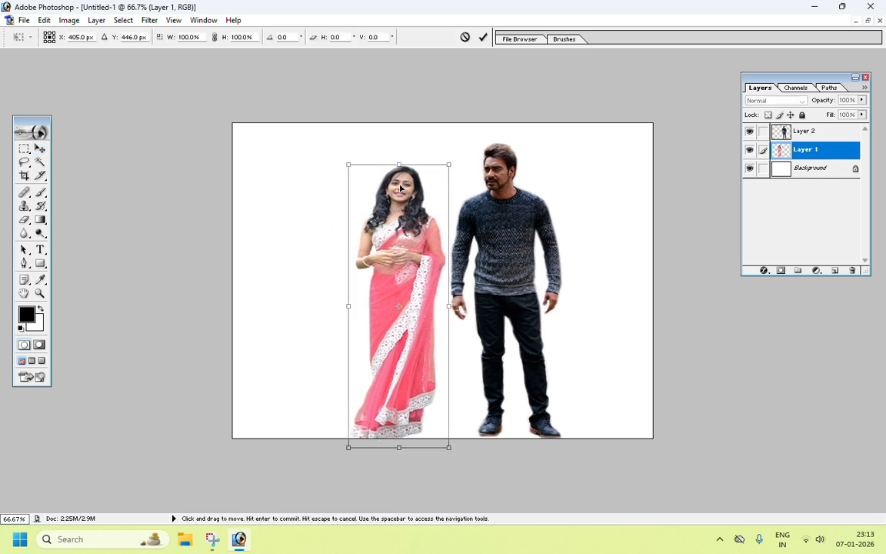
{"action": "mouse_move", "coordinate": [447, 165]}
{"action": "left_mouse_down"}
{"action": "mouse_move", "coordinate": [441, 156]}
{"action": "mouse_move", "coordinate": [453, 157]}
{"action": "left_mouse_up"}
{"action": "key", "text": "Return"}
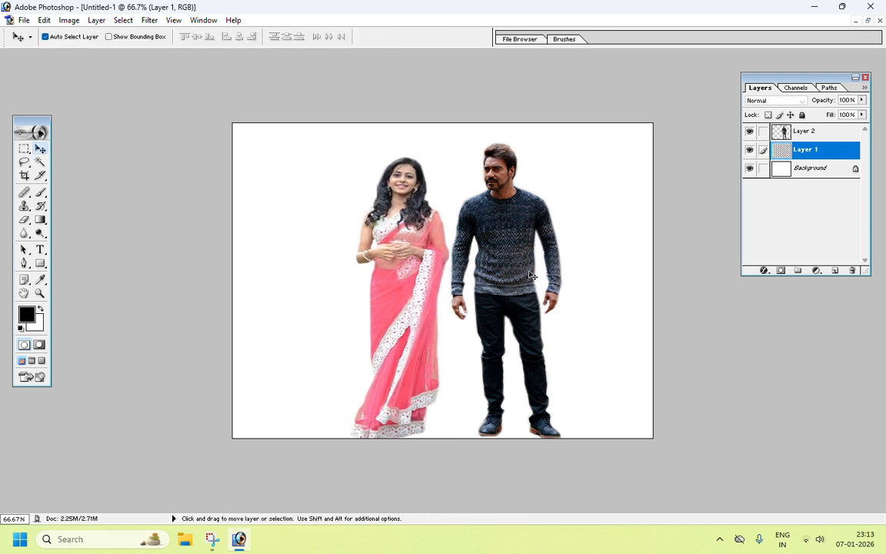
Step: Narrow the man to about 85.1% width with Free Transform
{"action": "left_click", "coordinate": [507, 237]}
{"action": "key", "text": "ctrl+t"}
{"action": "left_click_drag", "start_coordinate": [563, 250], "coordinate": [547, 249]}
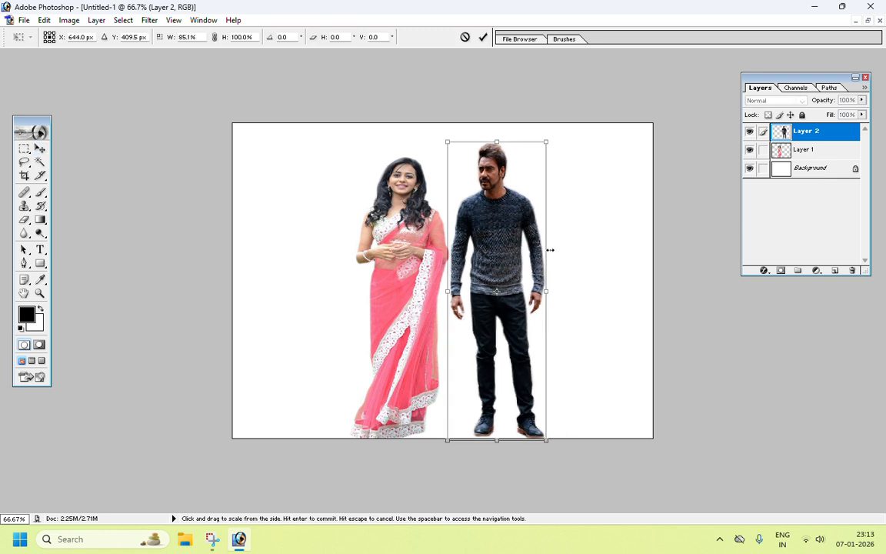
{"action": "key", "text": "Return"}
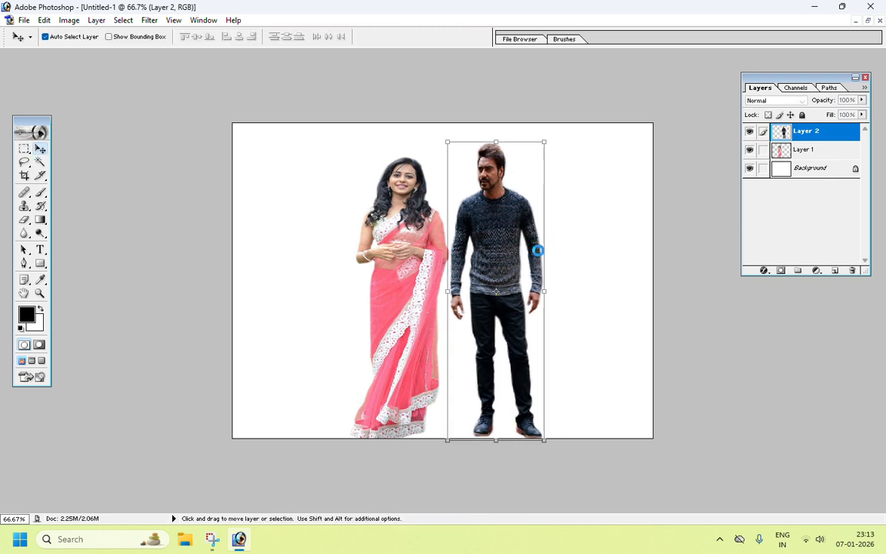
Step: Widen the man slightly again with Free Transform from his side handle
{"action": "key", "text": "ctrl+t"}
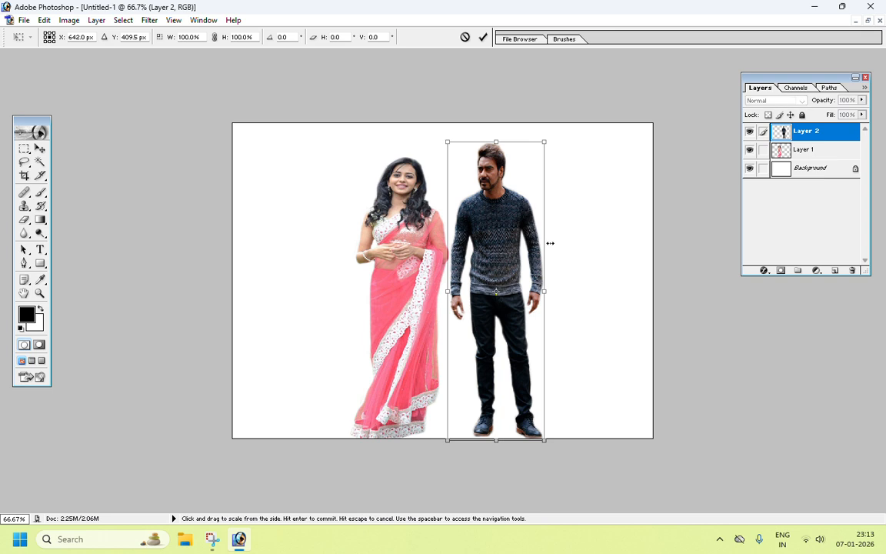
{"action": "left_click_drag", "start_coordinate": [550, 241], "coordinate": [564, 242]}
{"action": "key", "text": "Return"}
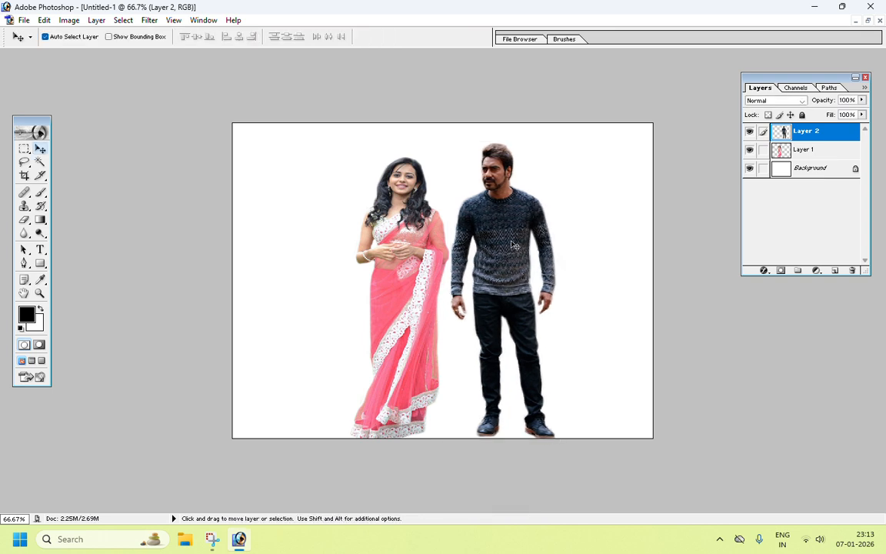
Step: Shorten the man to about 97.7% height with Free Transform
{"action": "left_click", "coordinate": [413, 194]}
{"action": "left_click", "coordinate": [492, 176]}
{"action": "key", "text": "ctrl+t"}
{"action": "left_click_drag", "start_coordinate": [501, 141], "coordinate": [499, 154]}
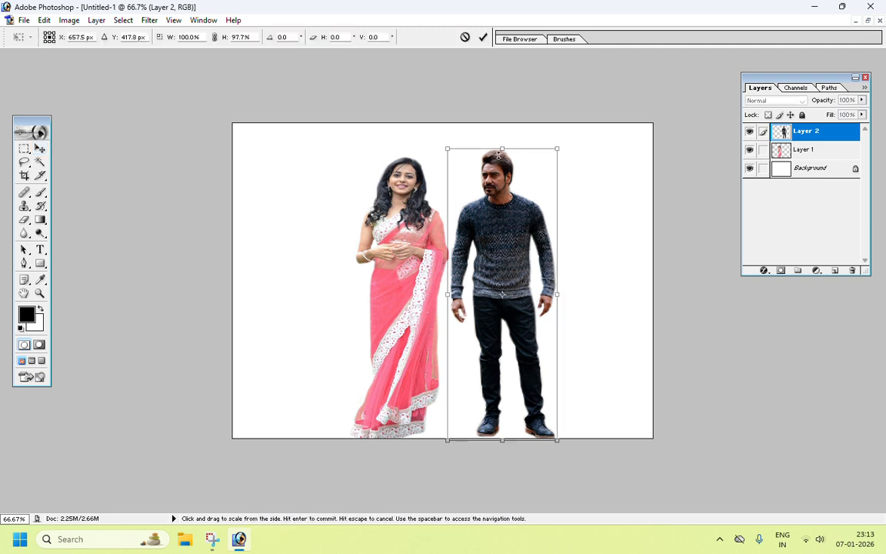
{"action": "key", "text": "Return"}
Step: Shift both the woman and the man slightly left to close the gap between them
{"action": "left_click", "coordinate": [410, 195]}
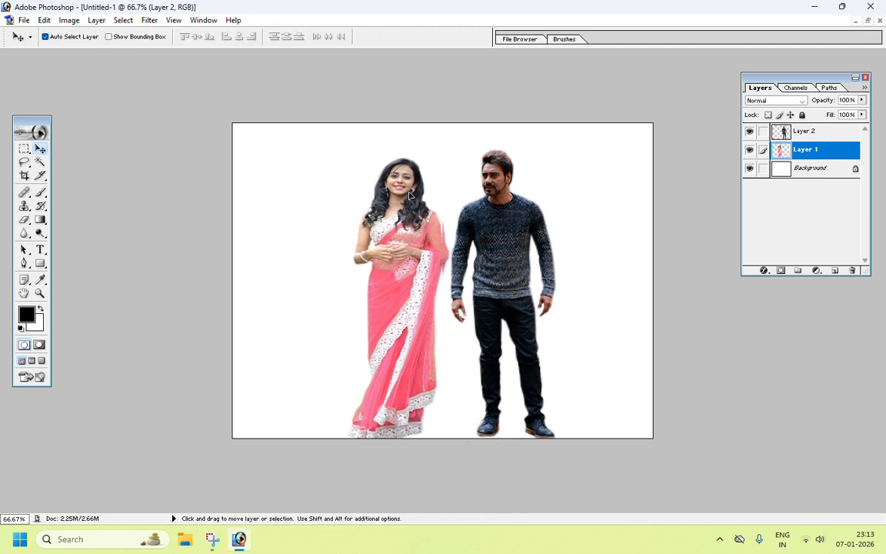
{"action": "left_click_drag", "start_coordinate": [410, 194], "coordinate": [393, 198]}
{"action": "left_click_drag", "start_coordinate": [531, 208], "coordinate": [517, 208]}
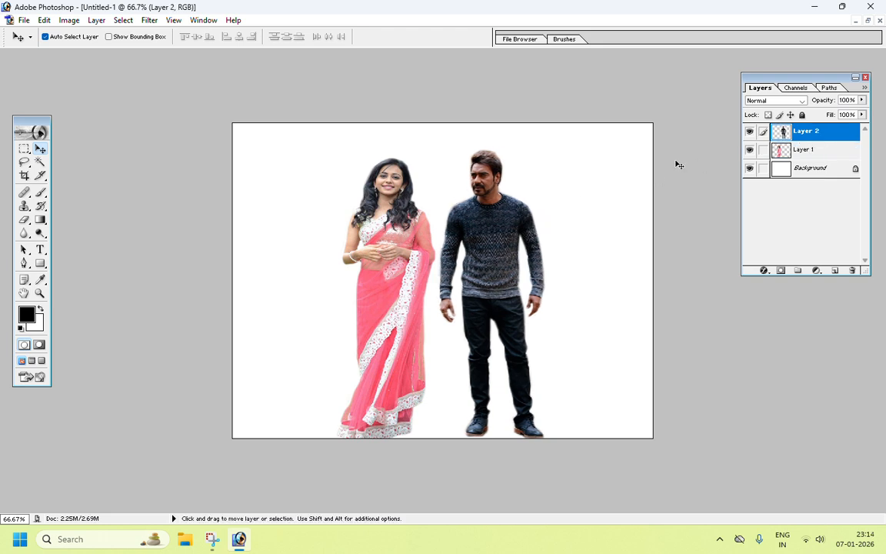
{"action": "left_click", "coordinate": [392, 196]}
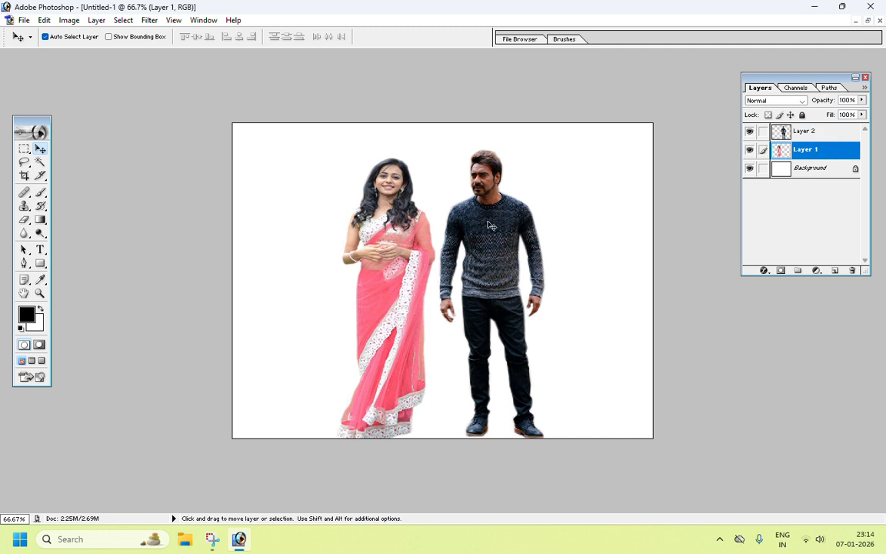
{"action": "left_click", "coordinate": [439, 200]}
{"action": "left_click", "coordinate": [355, 179]}
{"action": "left_click", "coordinate": [497, 211]}
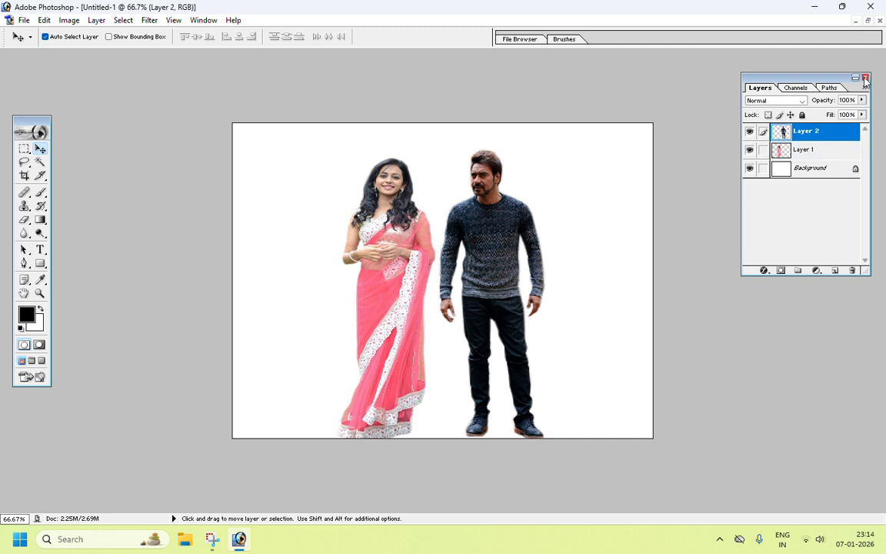
{"action": "left_click", "coordinate": [865, 79]}
{"action": "left_click", "coordinate": [201, 21]}
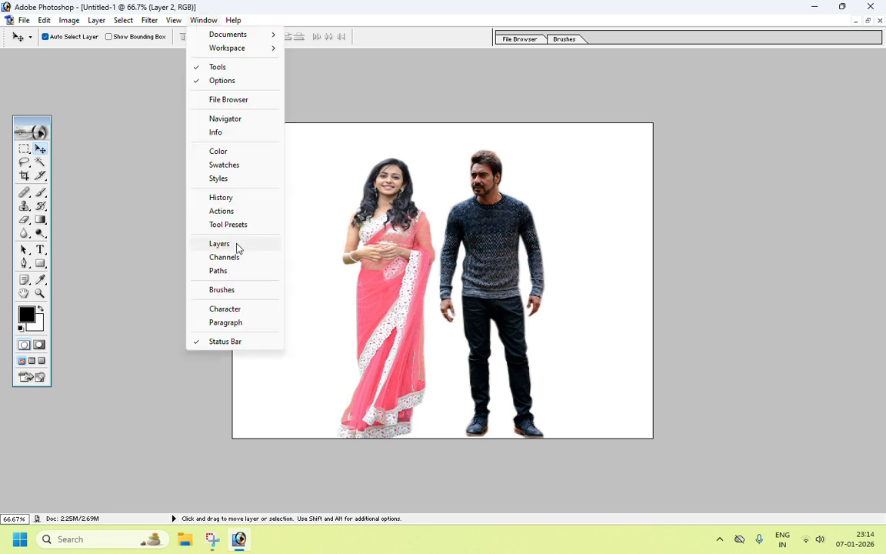
{"action": "left_click", "coordinate": [221, 244]}
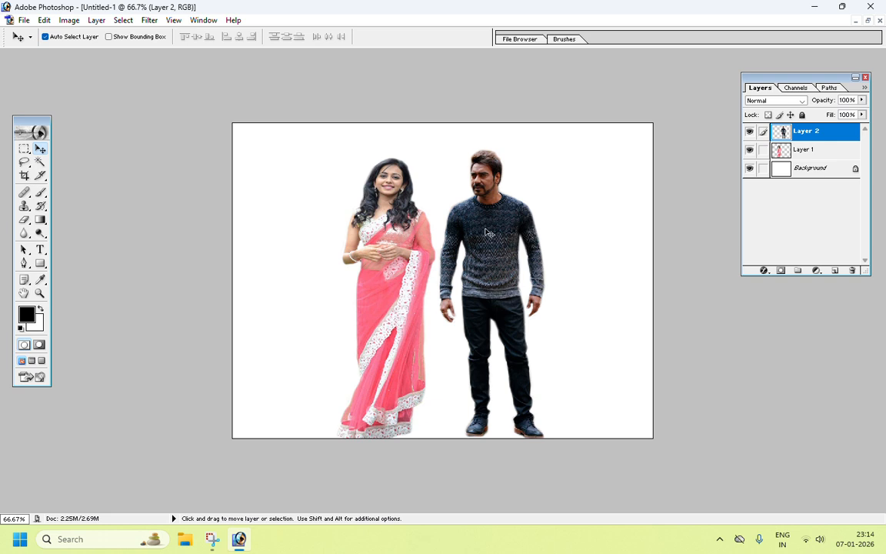
{"action": "left_click", "coordinate": [809, 150]}
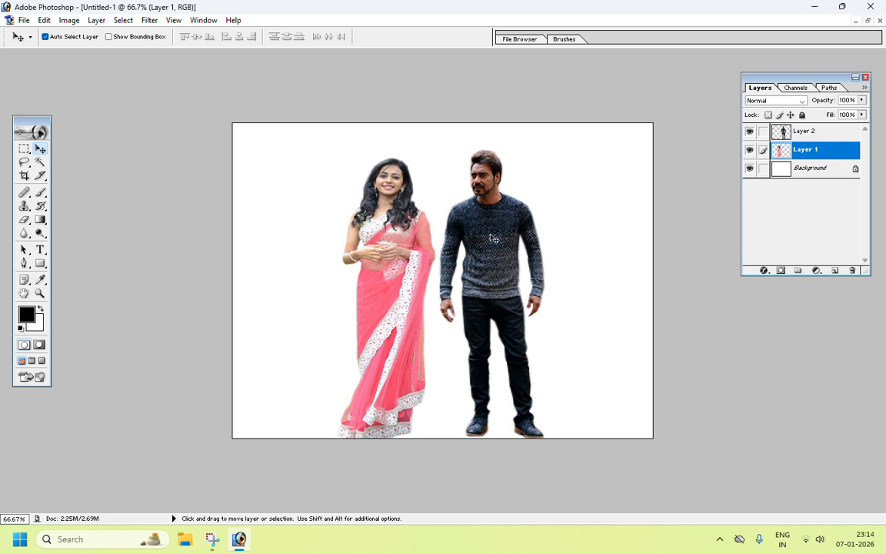
{"action": "left_click", "coordinate": [493, 238]}
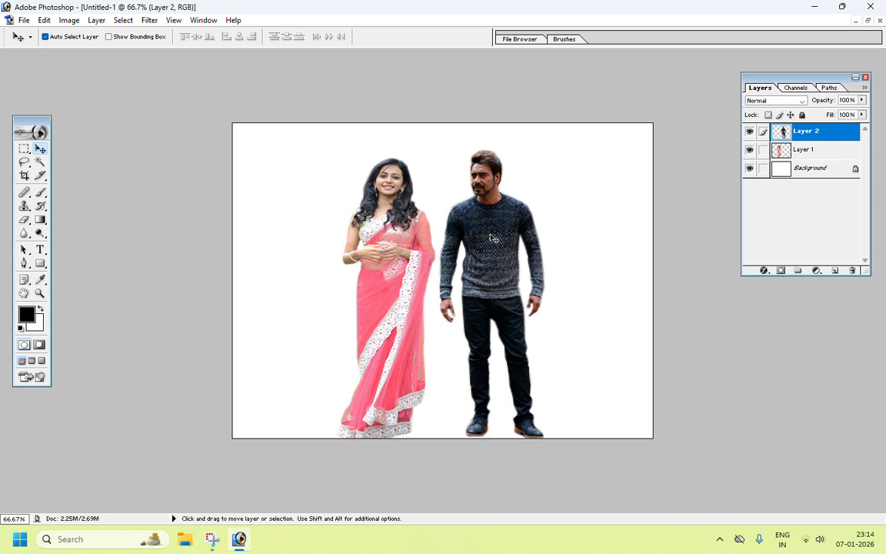
{"action": "left_click", "coordinate": [867, 20]}
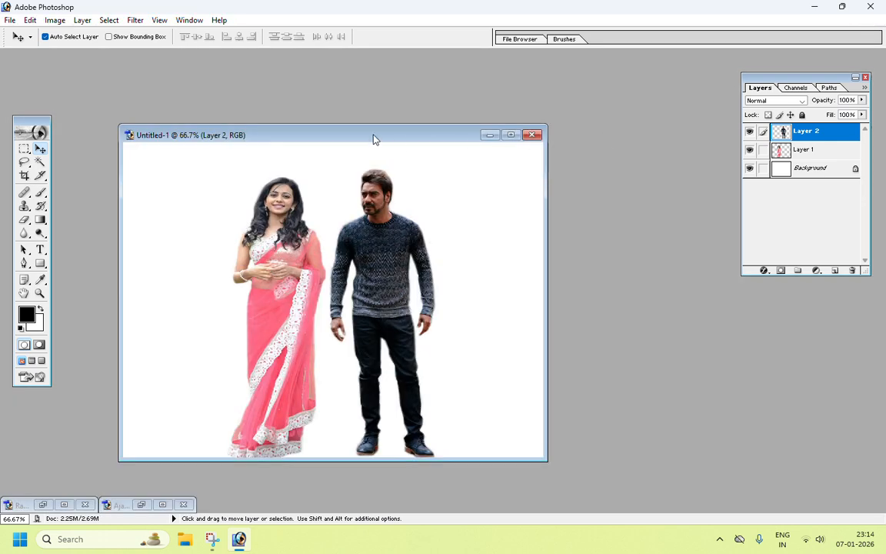
{"action": "left_click_drag", "start_coordinate": [376, 137], "coordinate": [466, 131]}
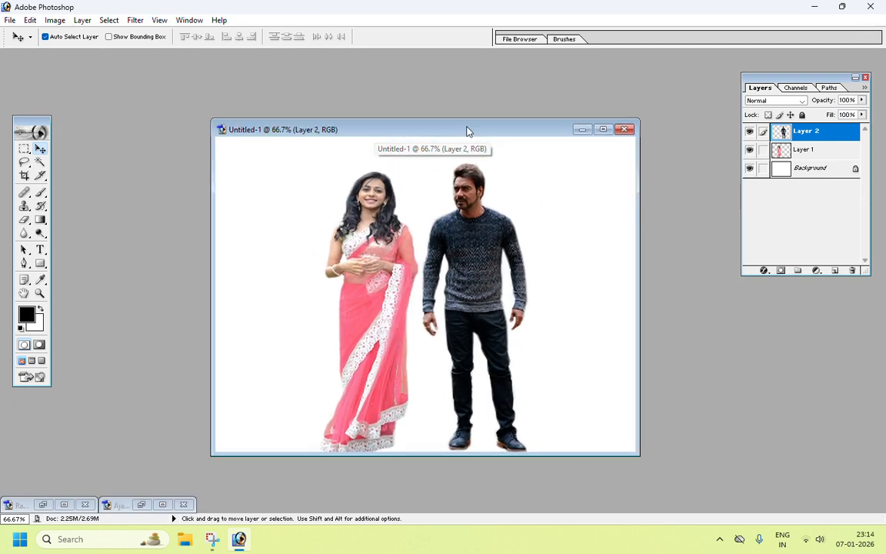